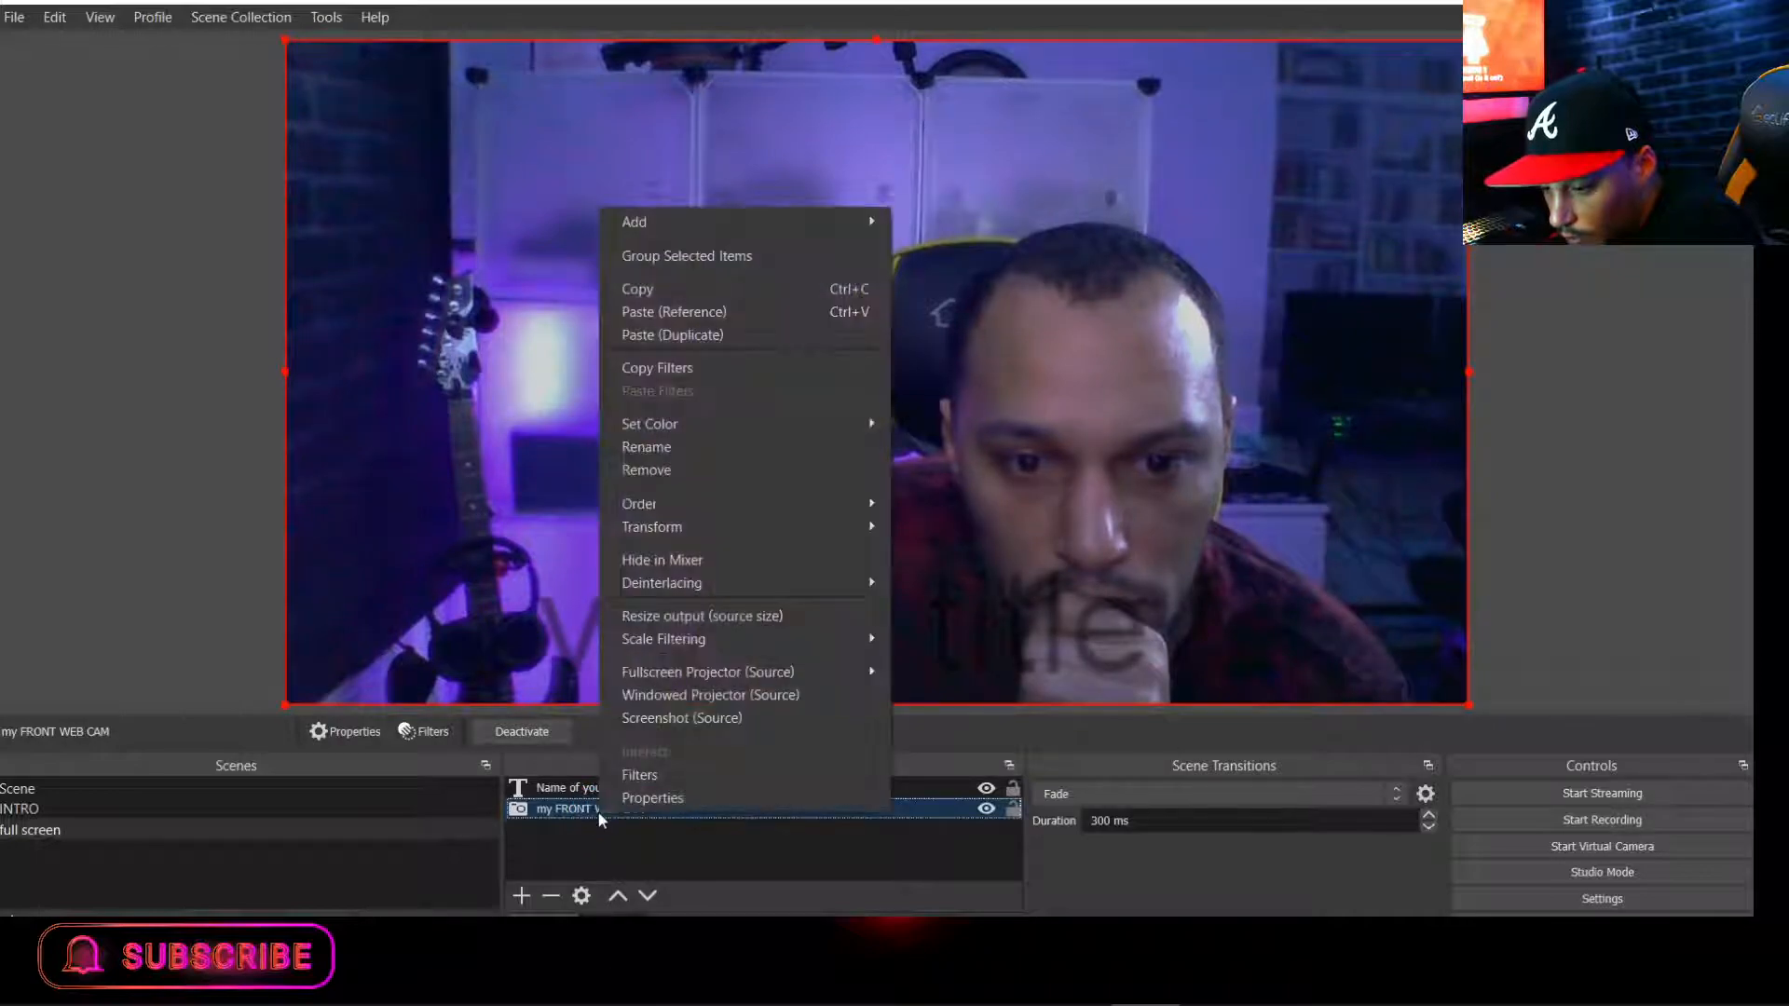
left_click(650, 795)
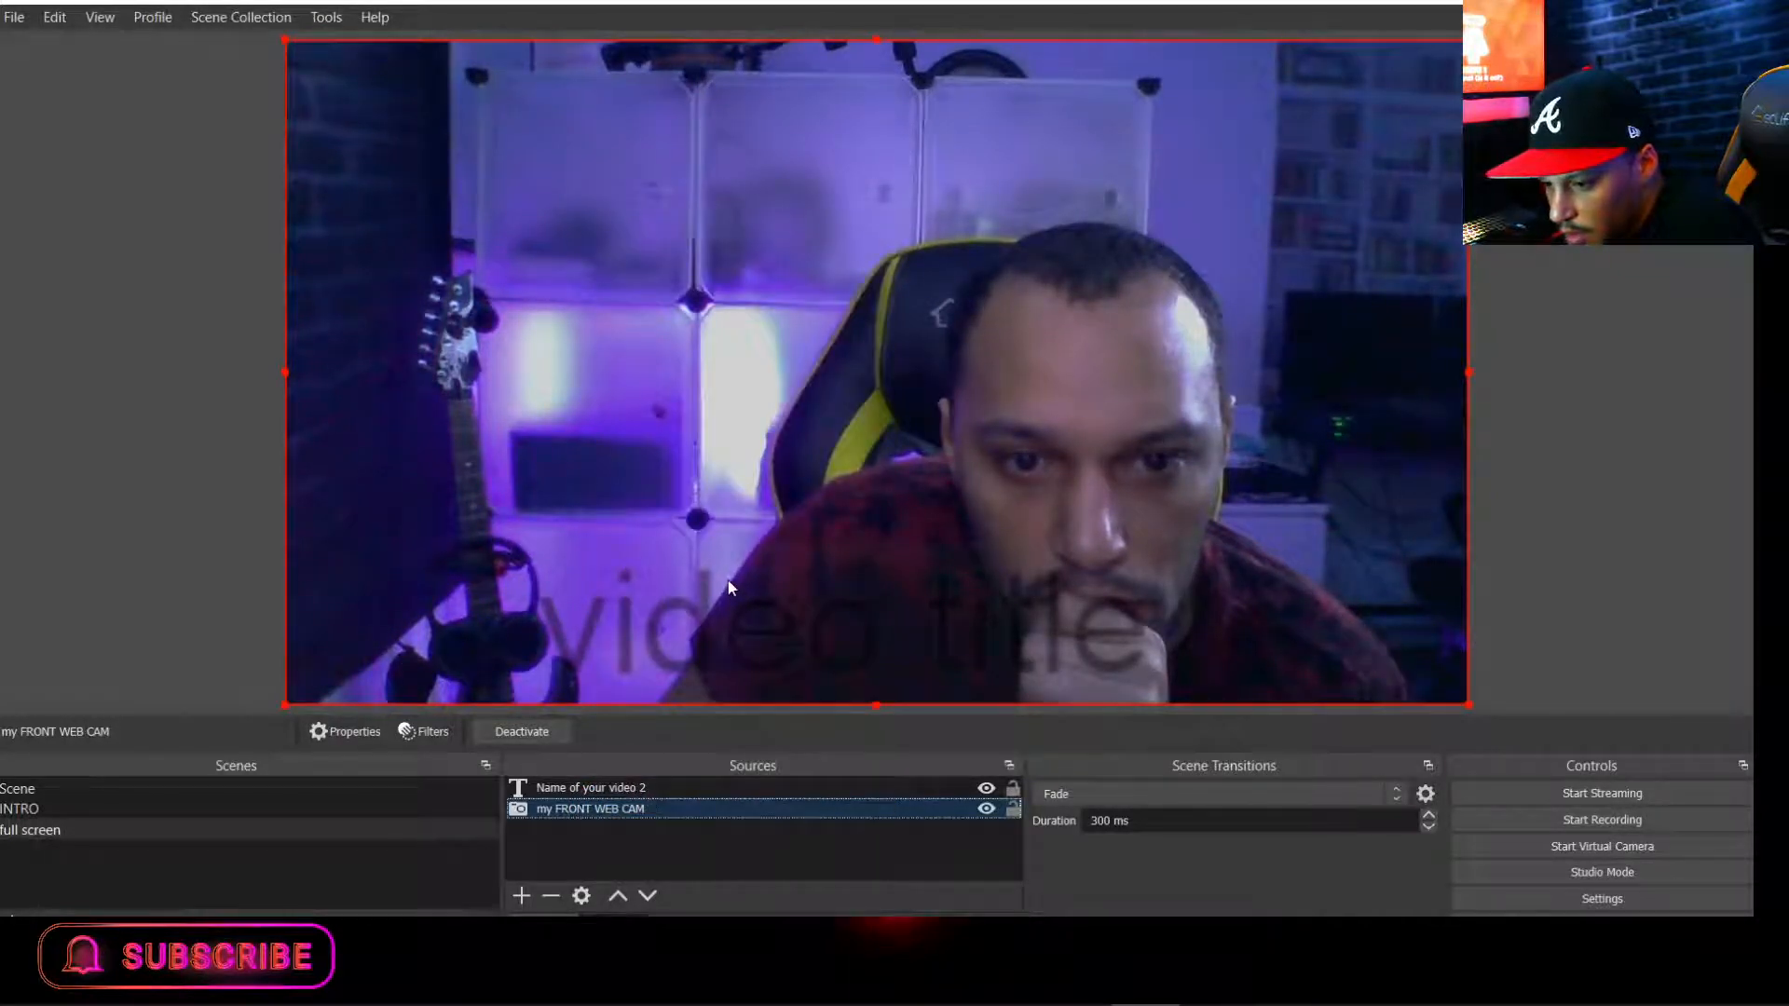
scroll(720, 656, "down", 3)
scroll(720, 656, "down", 1)
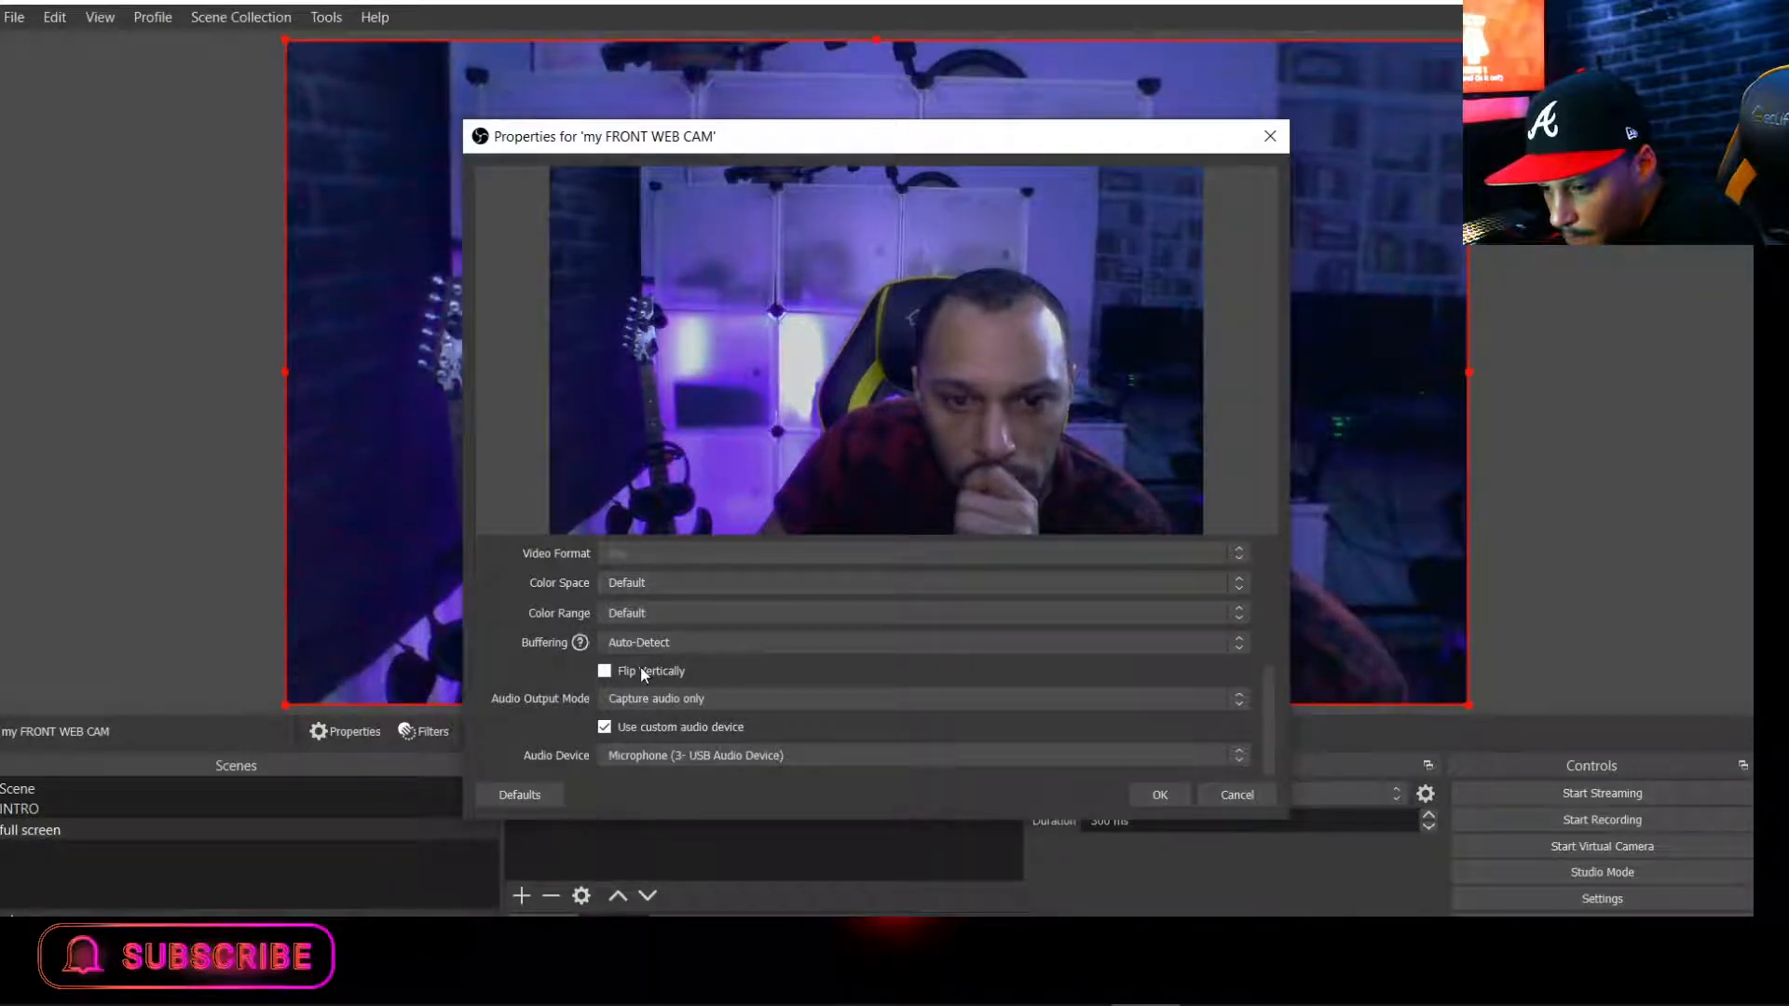
scroll(641, 669, "up", 5)
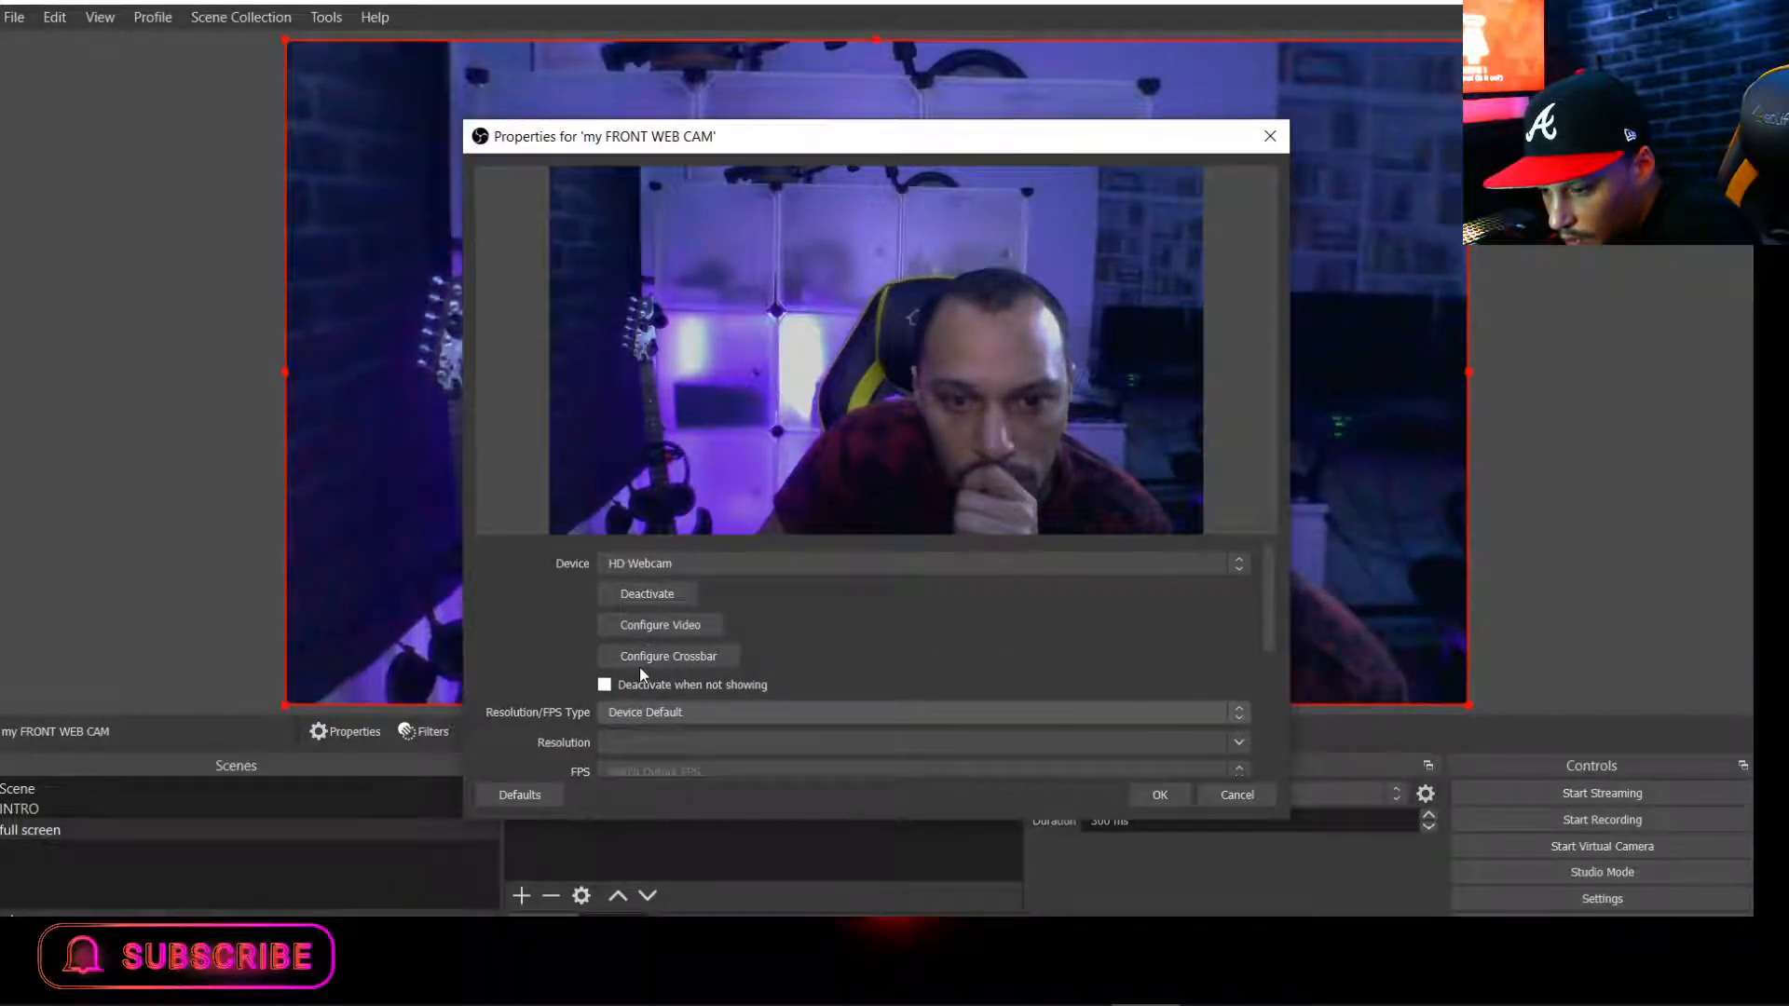
left_click(1270, 136)
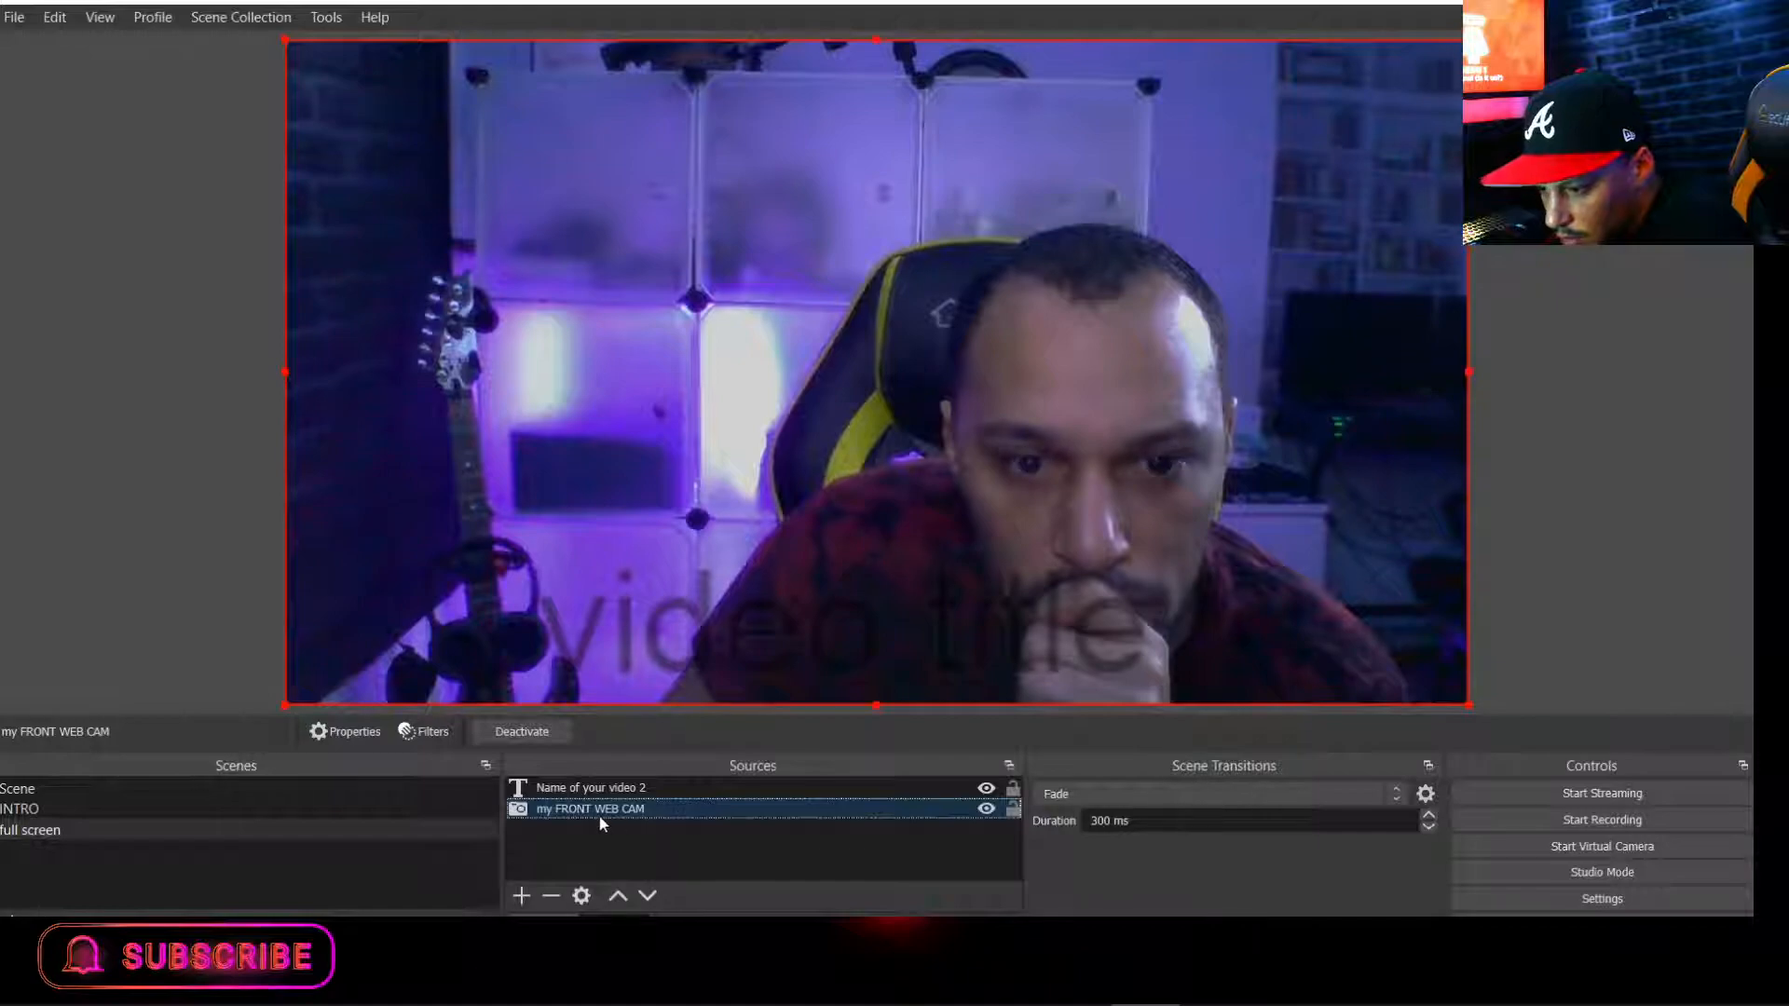
Set the "Name of your video 2" text source's opacity to 82% and its background opacity to 29%.
left_click(599, 787)
right_click(606, 786)
left_click(667, 773)
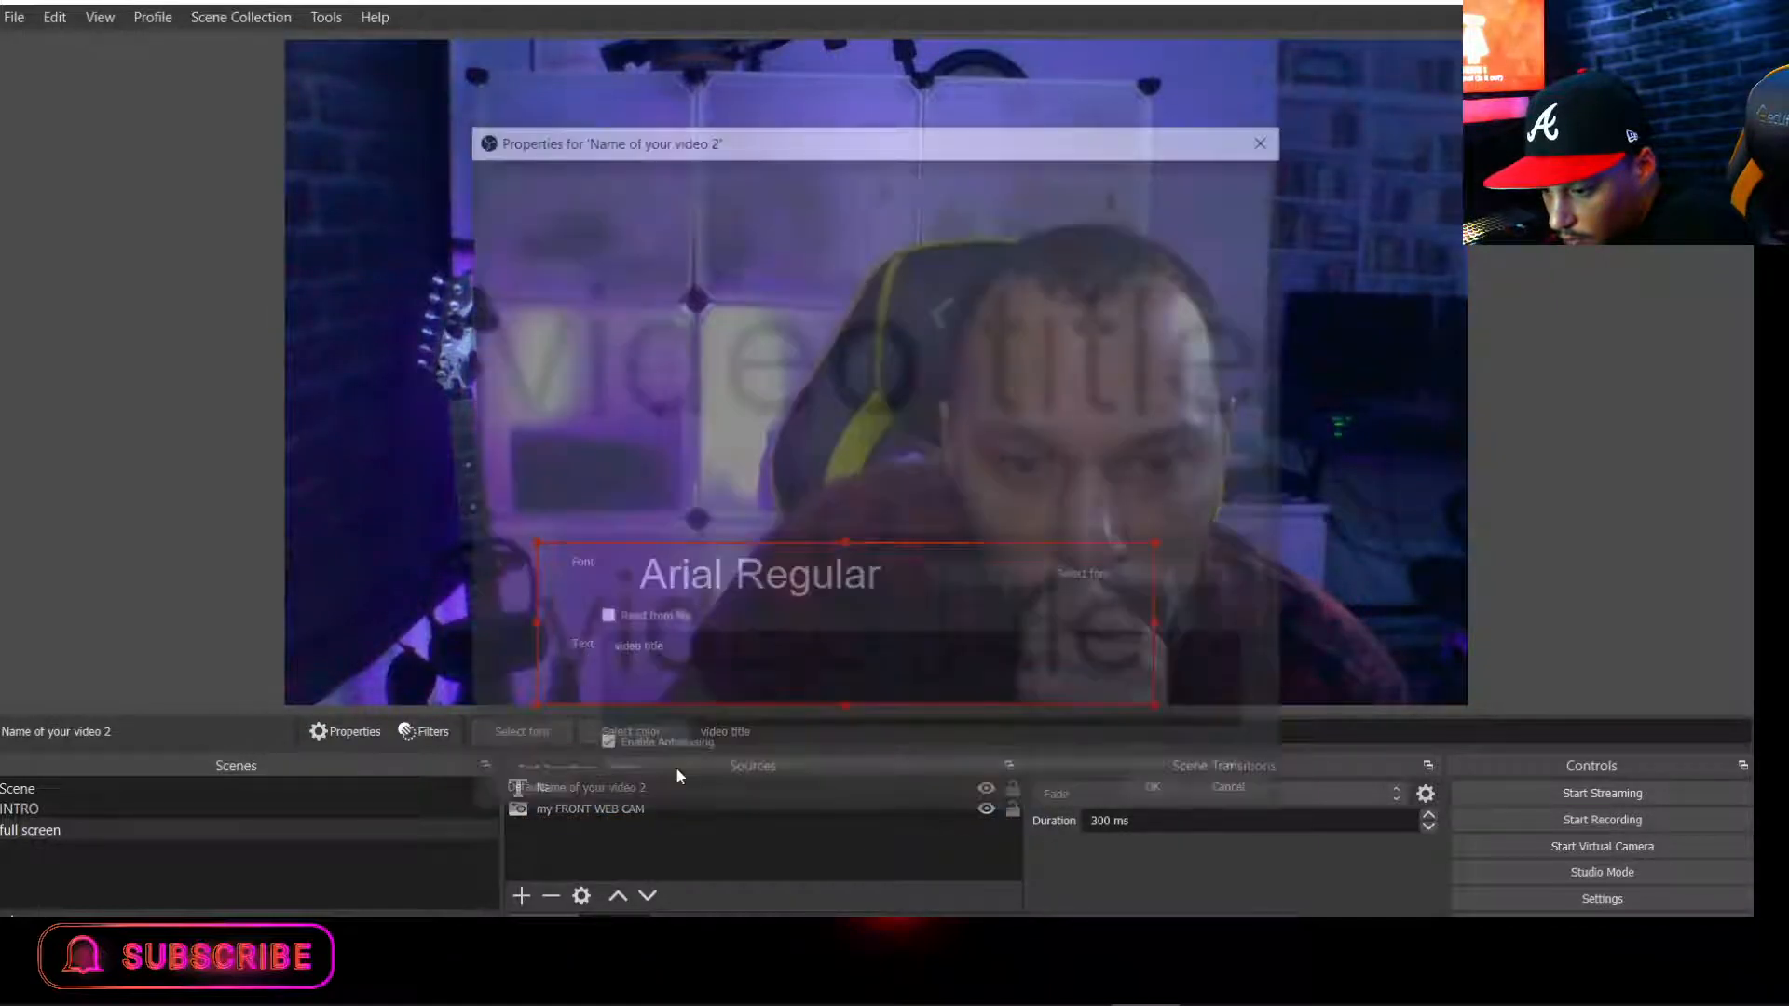
scroll(710, 667, "down", 8)
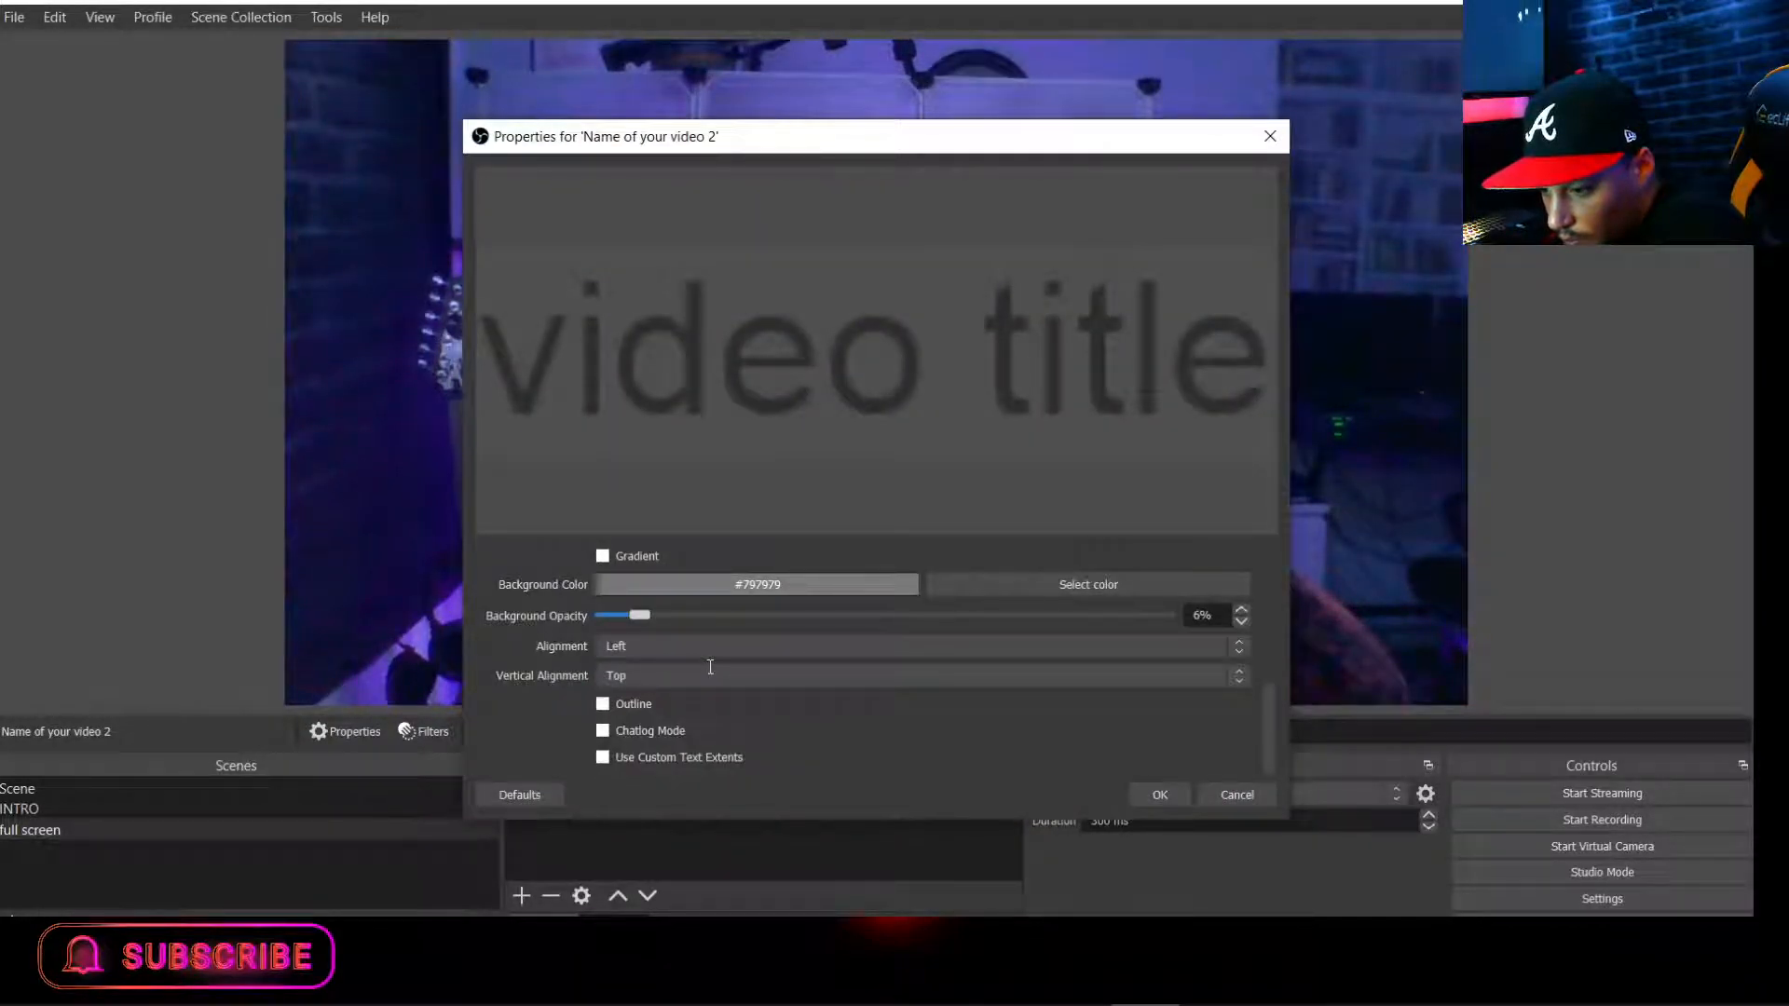
scroll(710, 667, "up", 3)
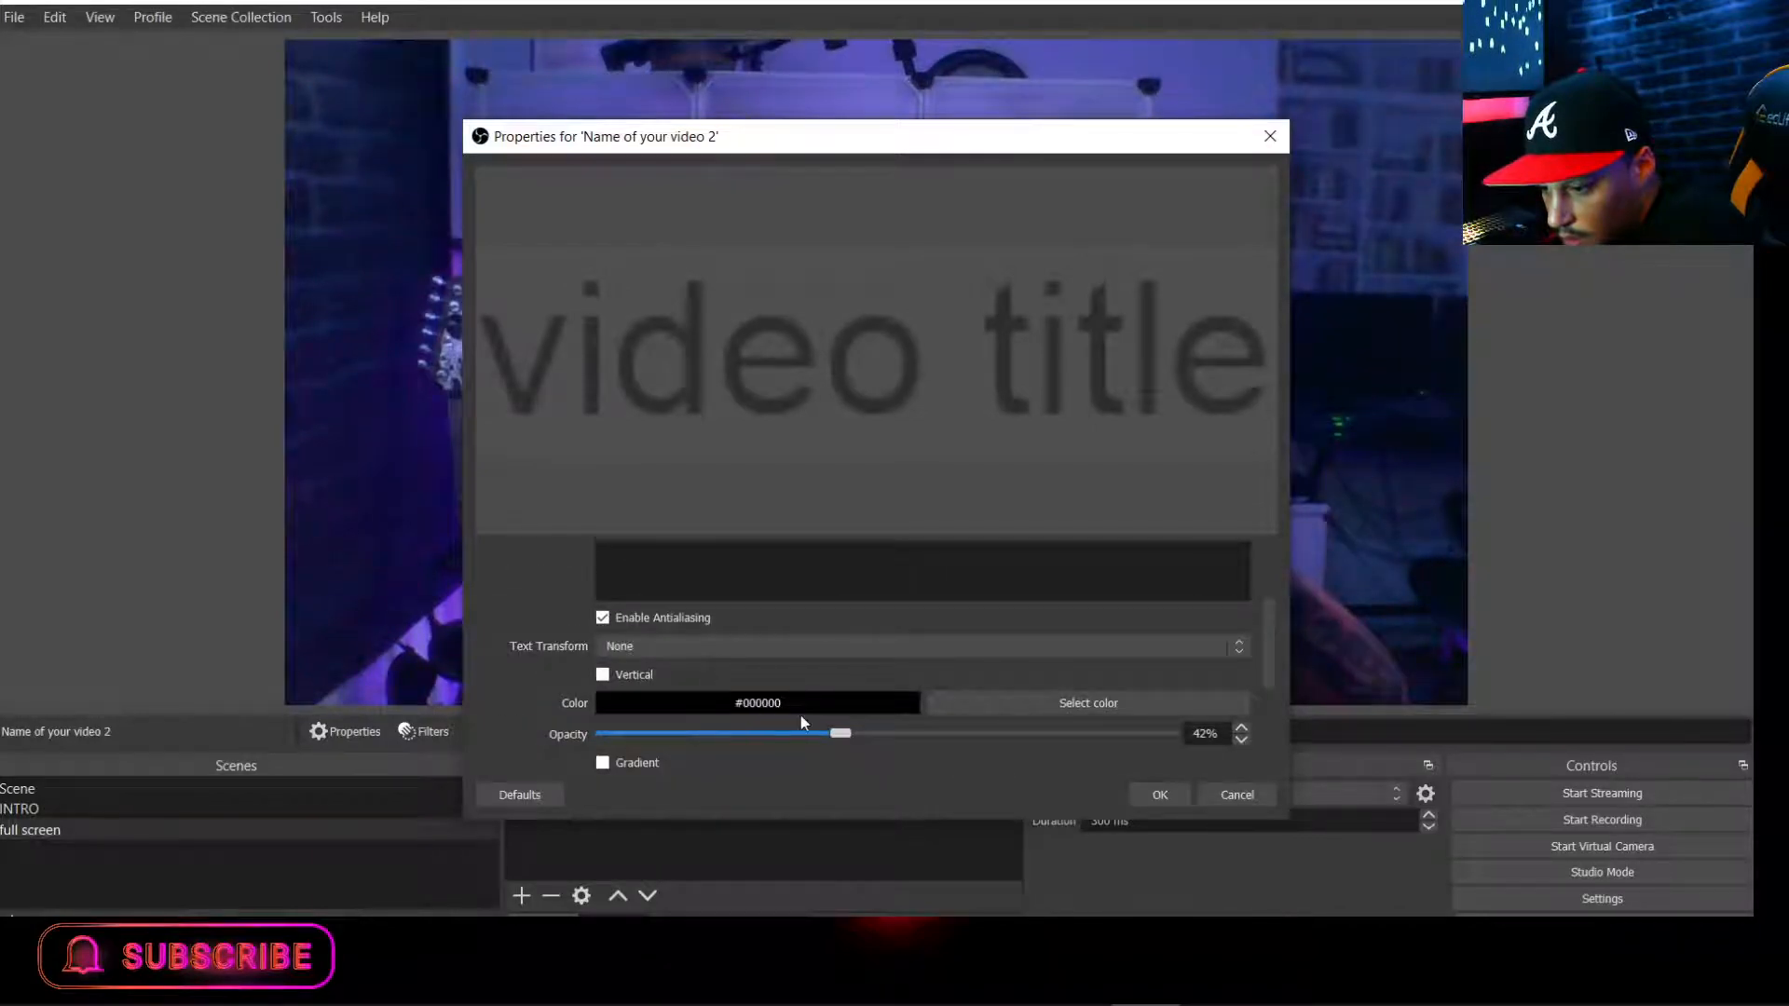
left_click_drag(841, 734, 1065, 746)
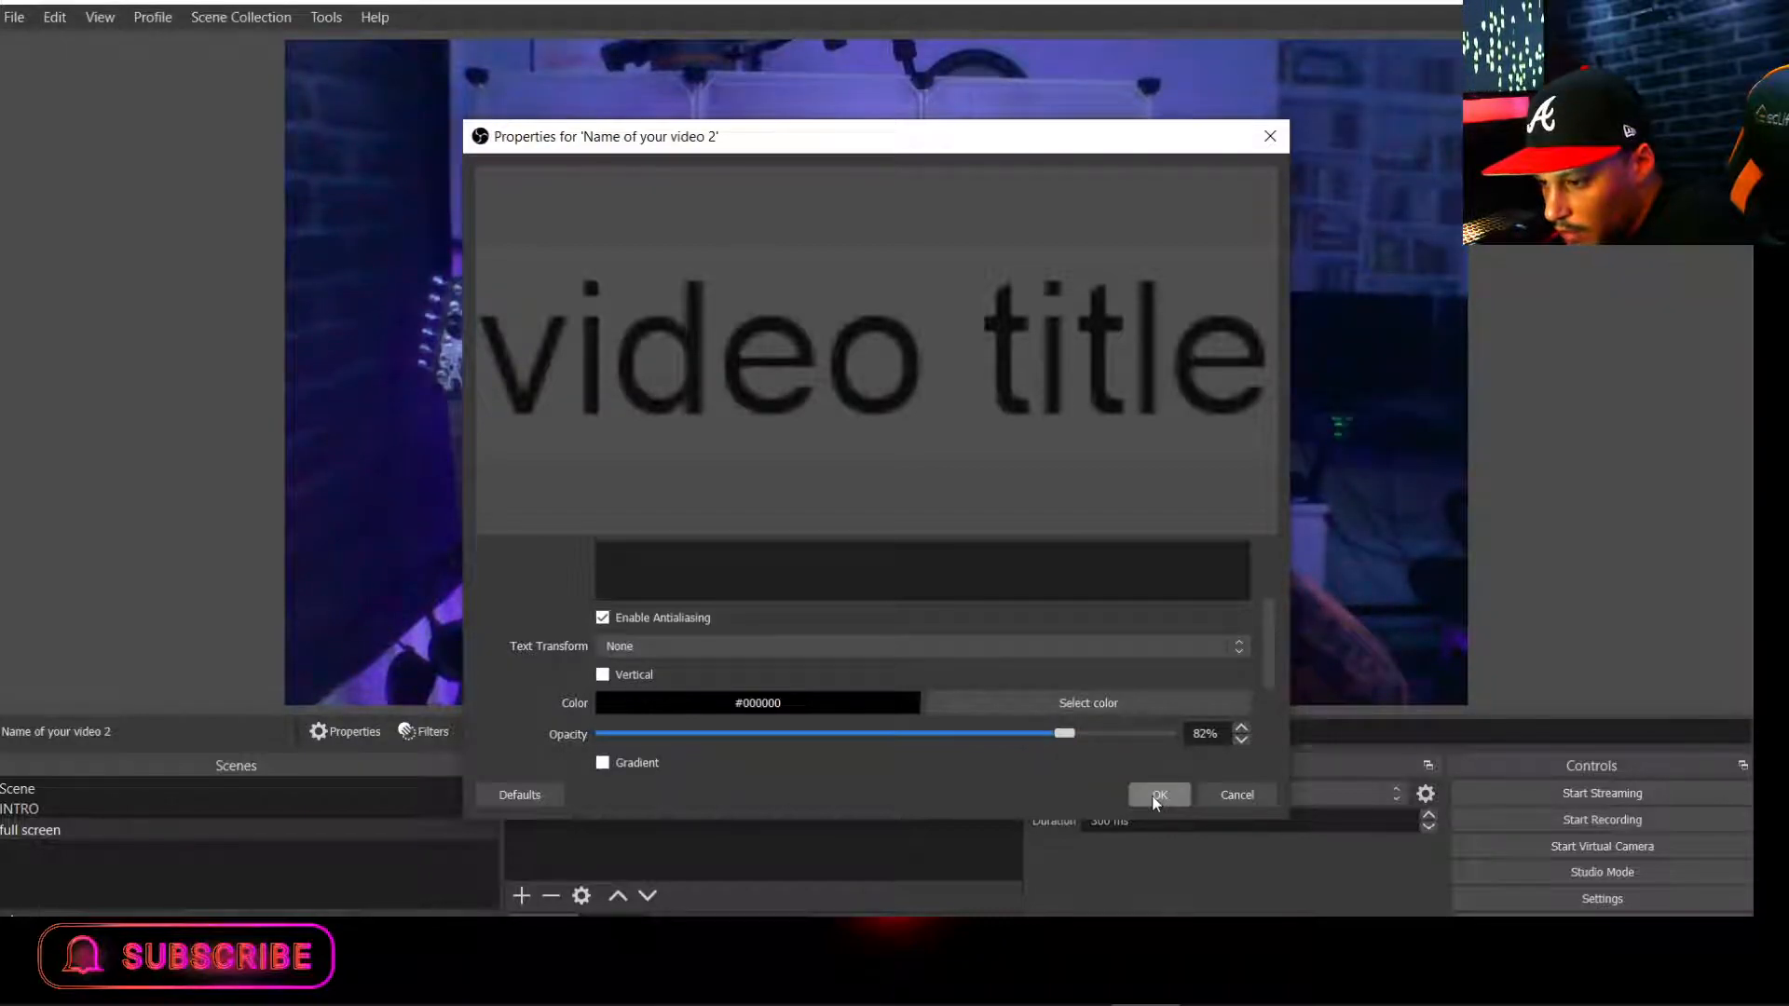
scroll(986, 753, "down", 2)
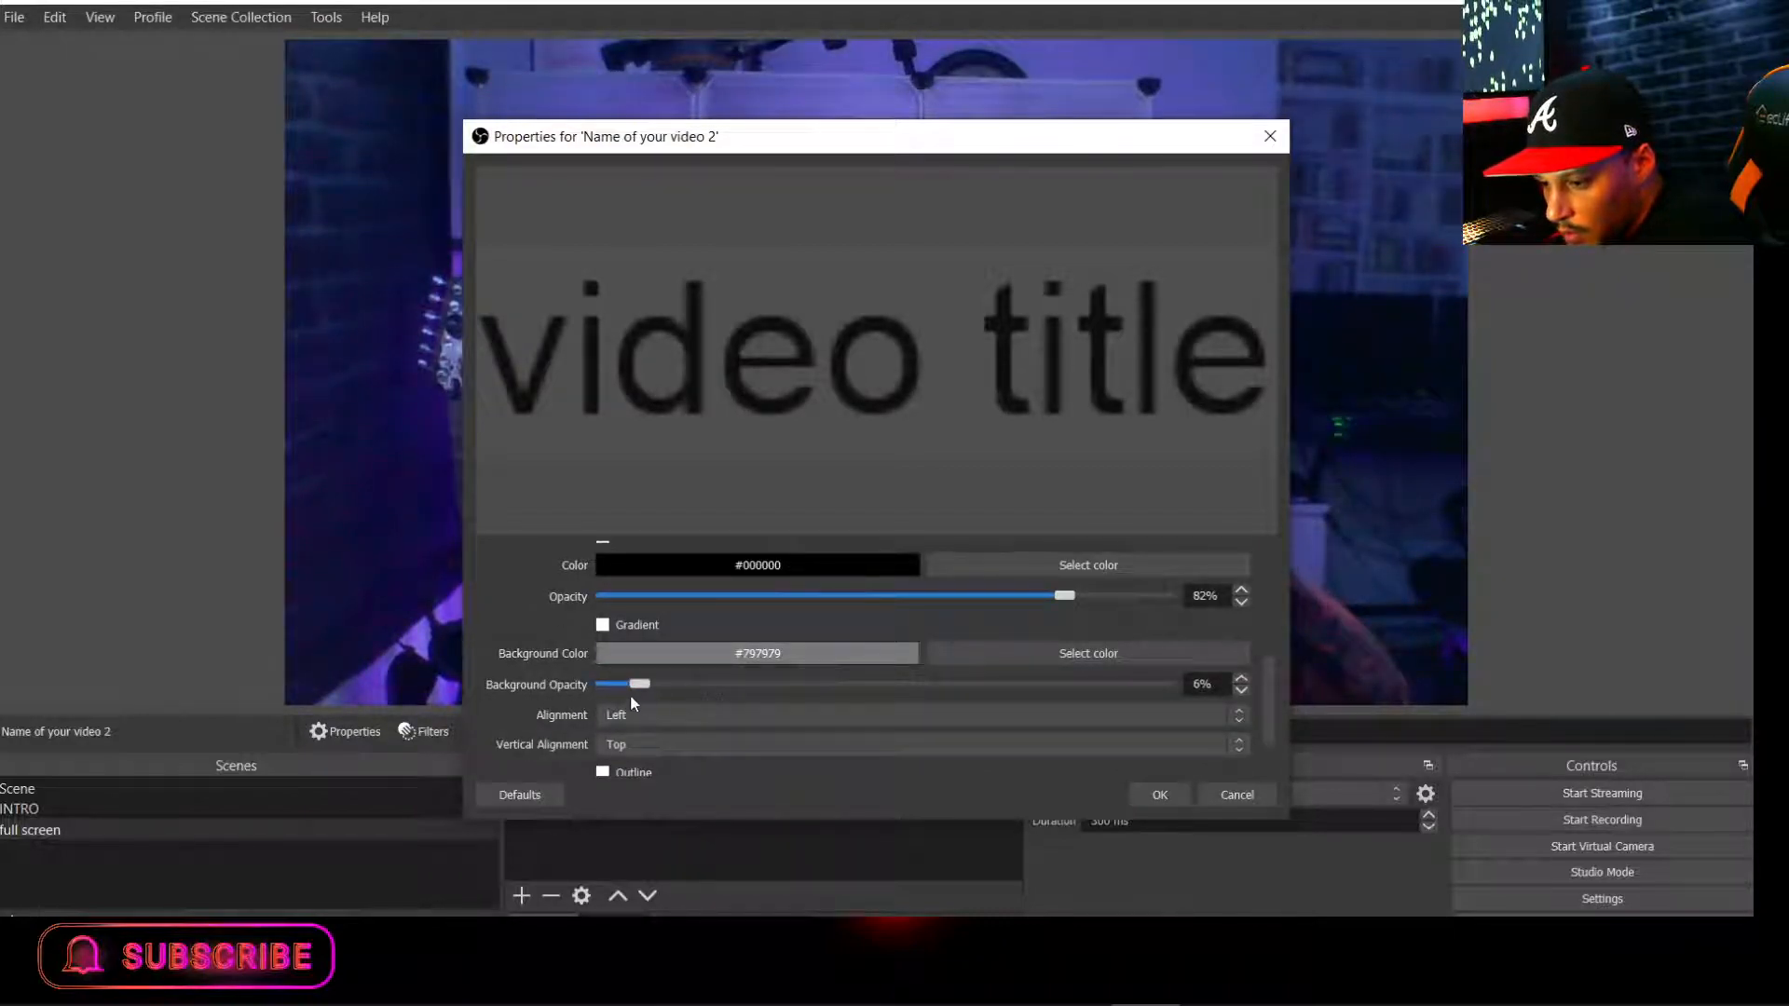
left_click_drag(637, 686, 767, 684)
left_click(1158, 797)
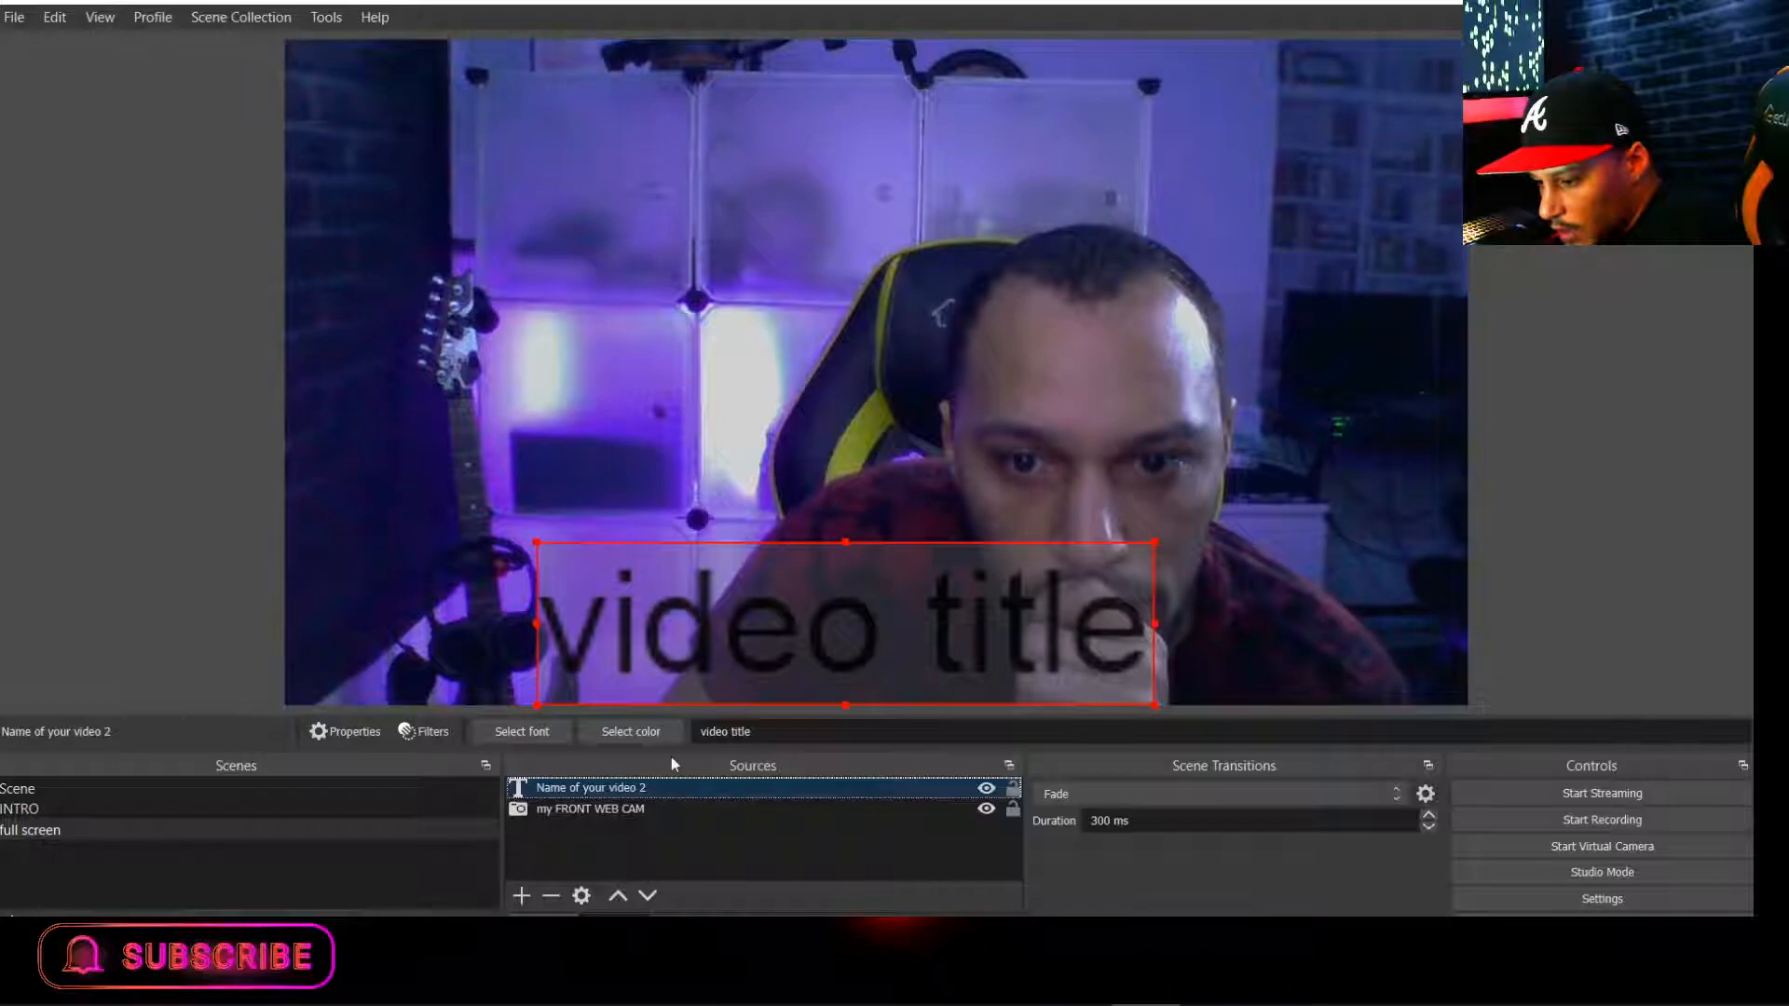
Set the "Name of your video 2" text opacity to 100% and raise its background opacity close to the maximum.
right_click(642, 787)
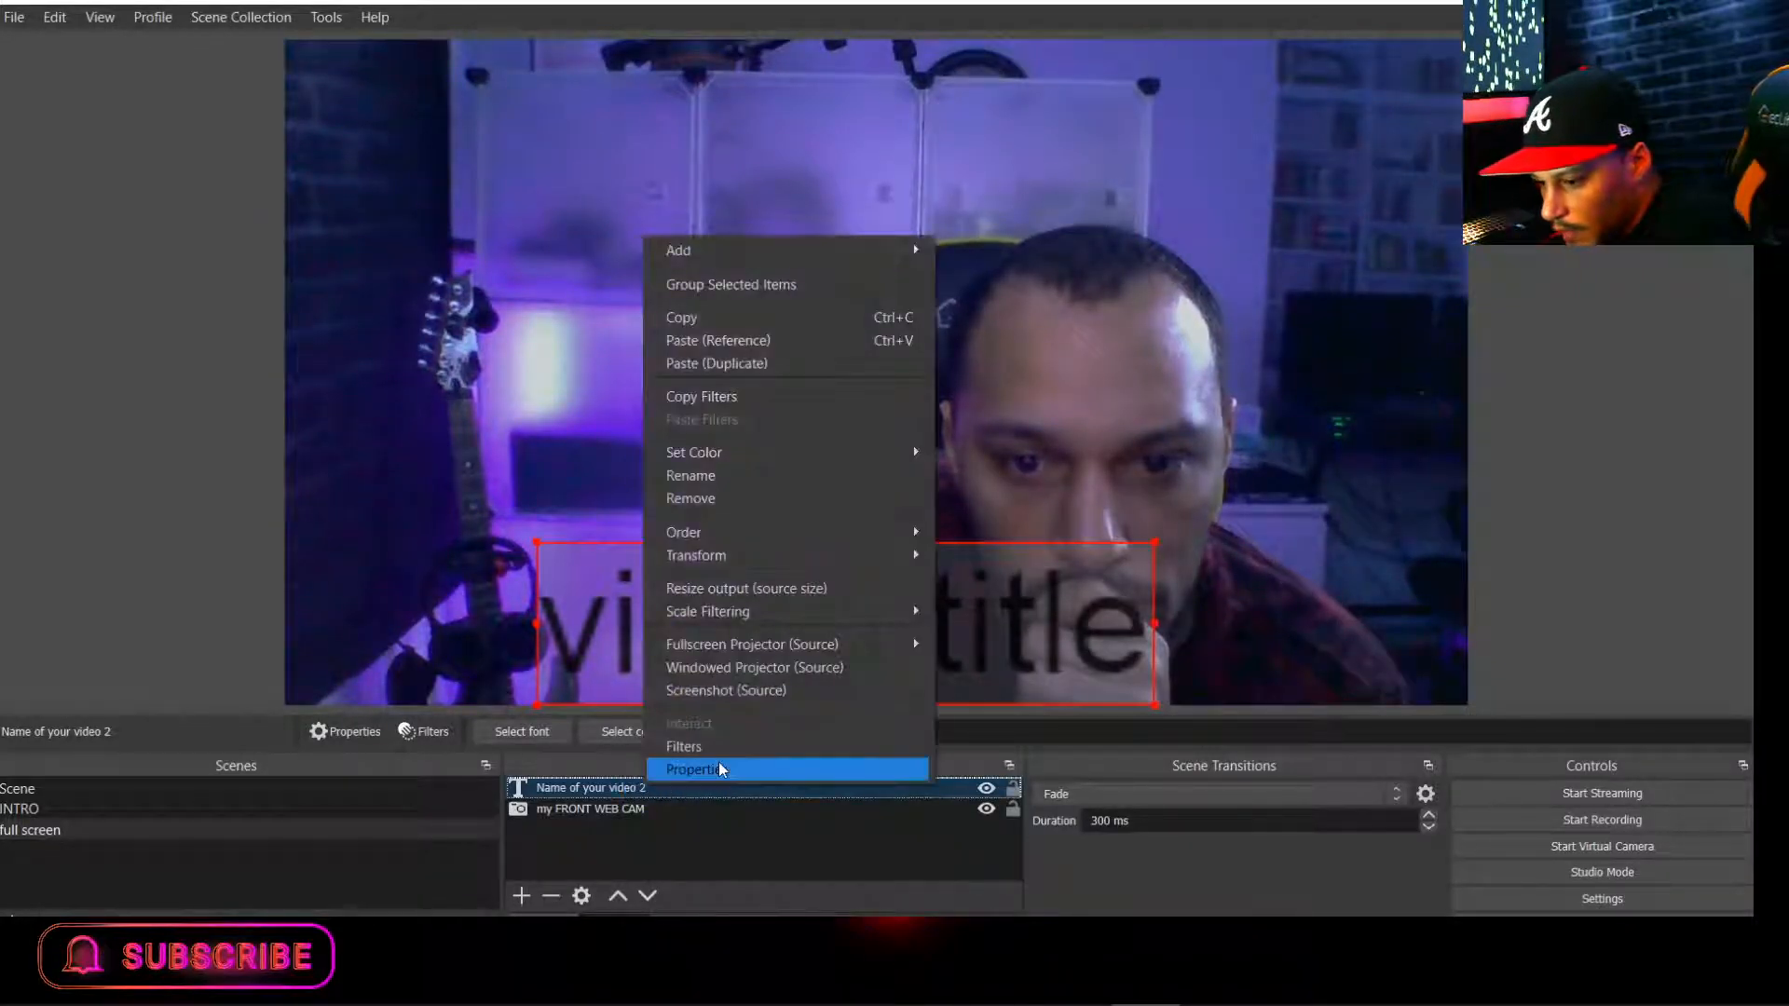
left_click(784, 772)
scroll(820, 559, "down", 5)
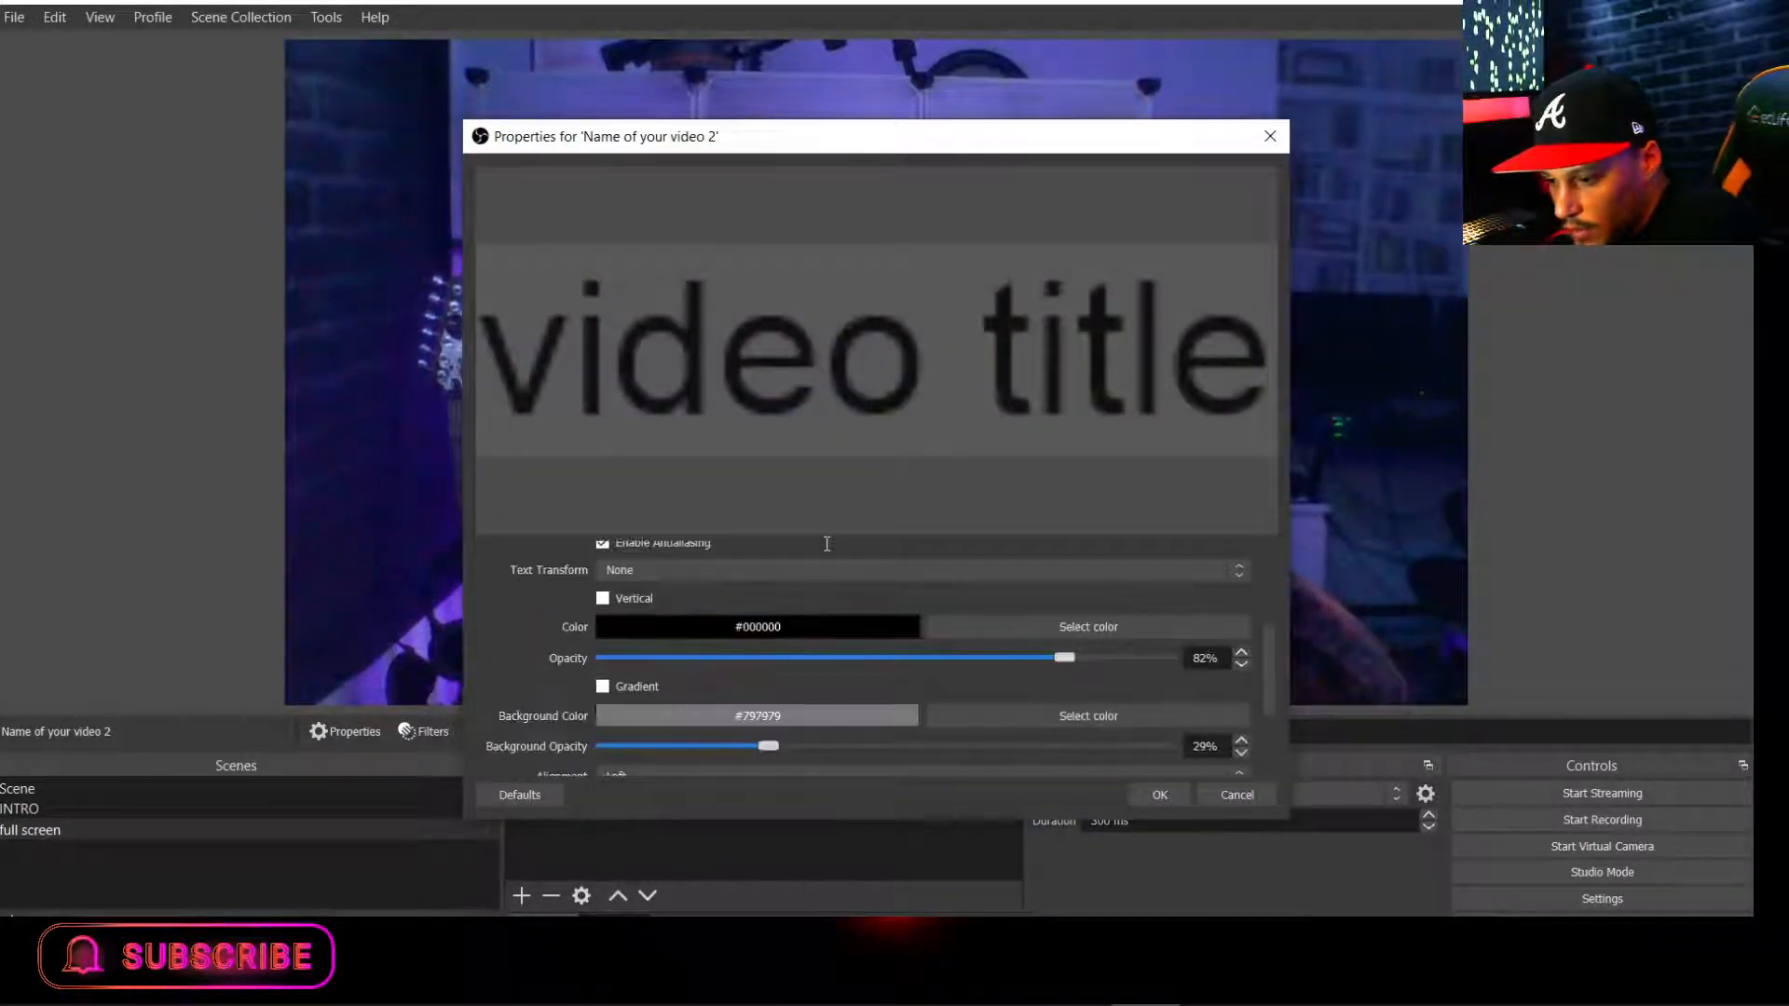
scroll(826, 543, "down", 3)
scroll(717, 616, "up", 4)
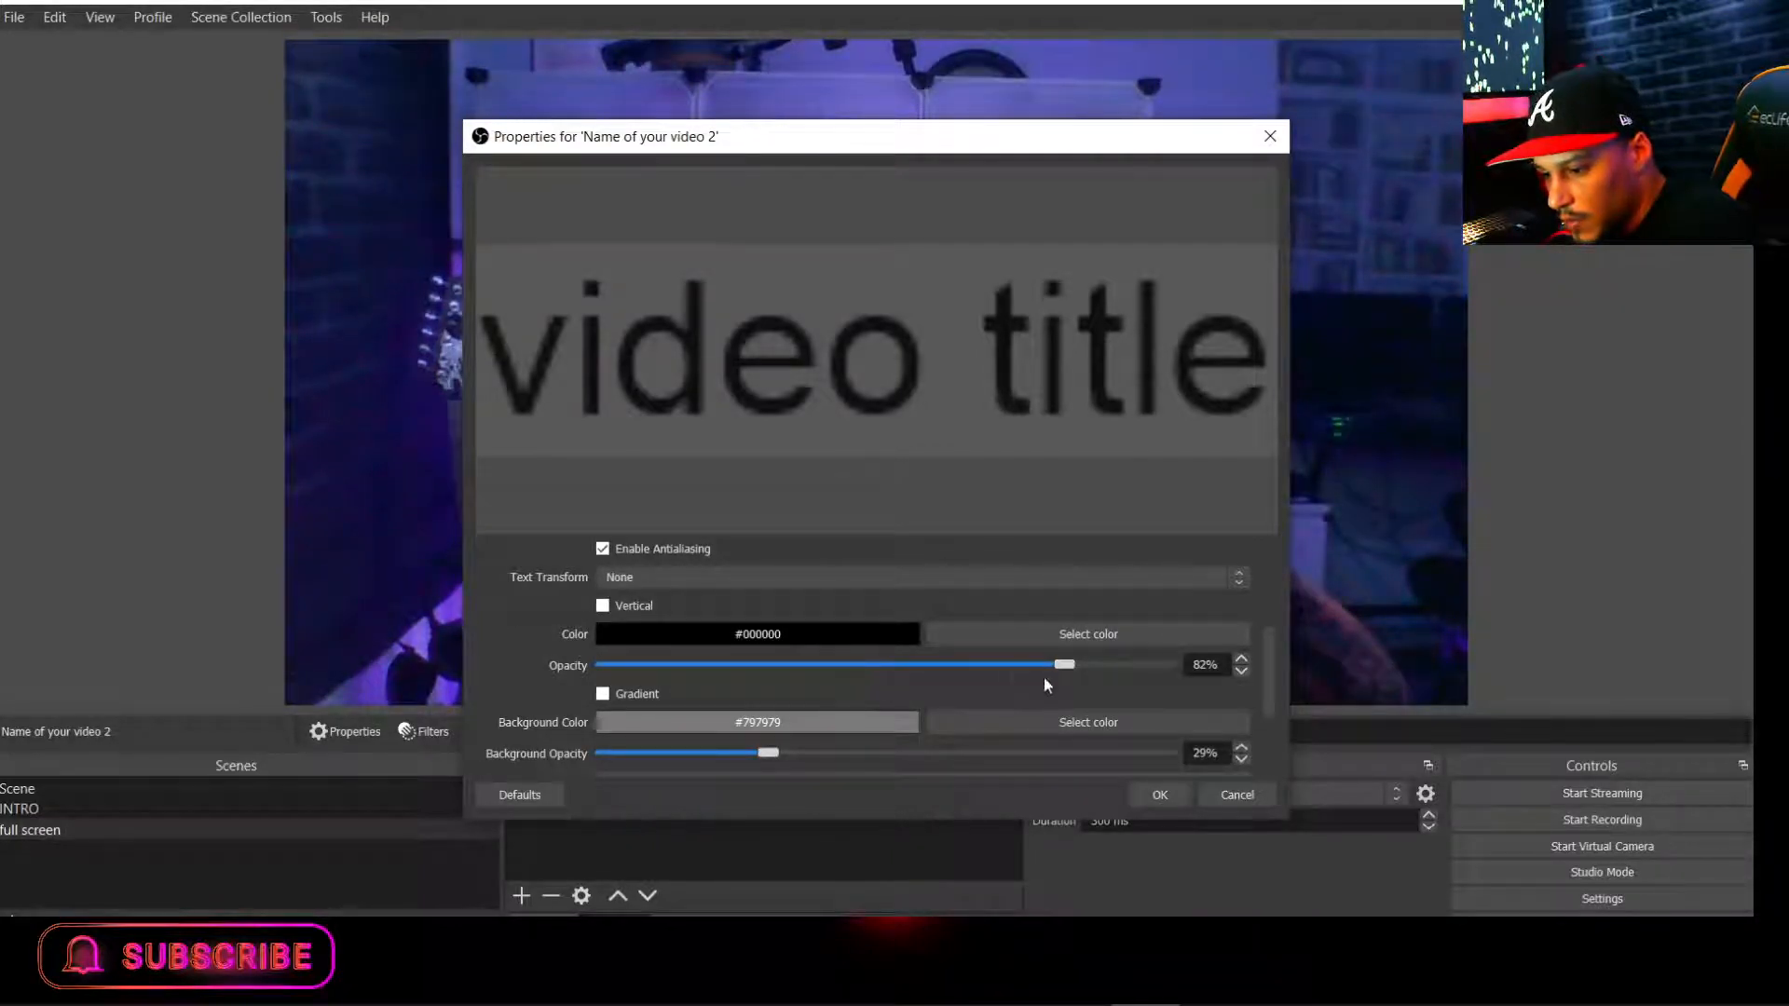
left_click_drag(1065, 662, 1178, 711)
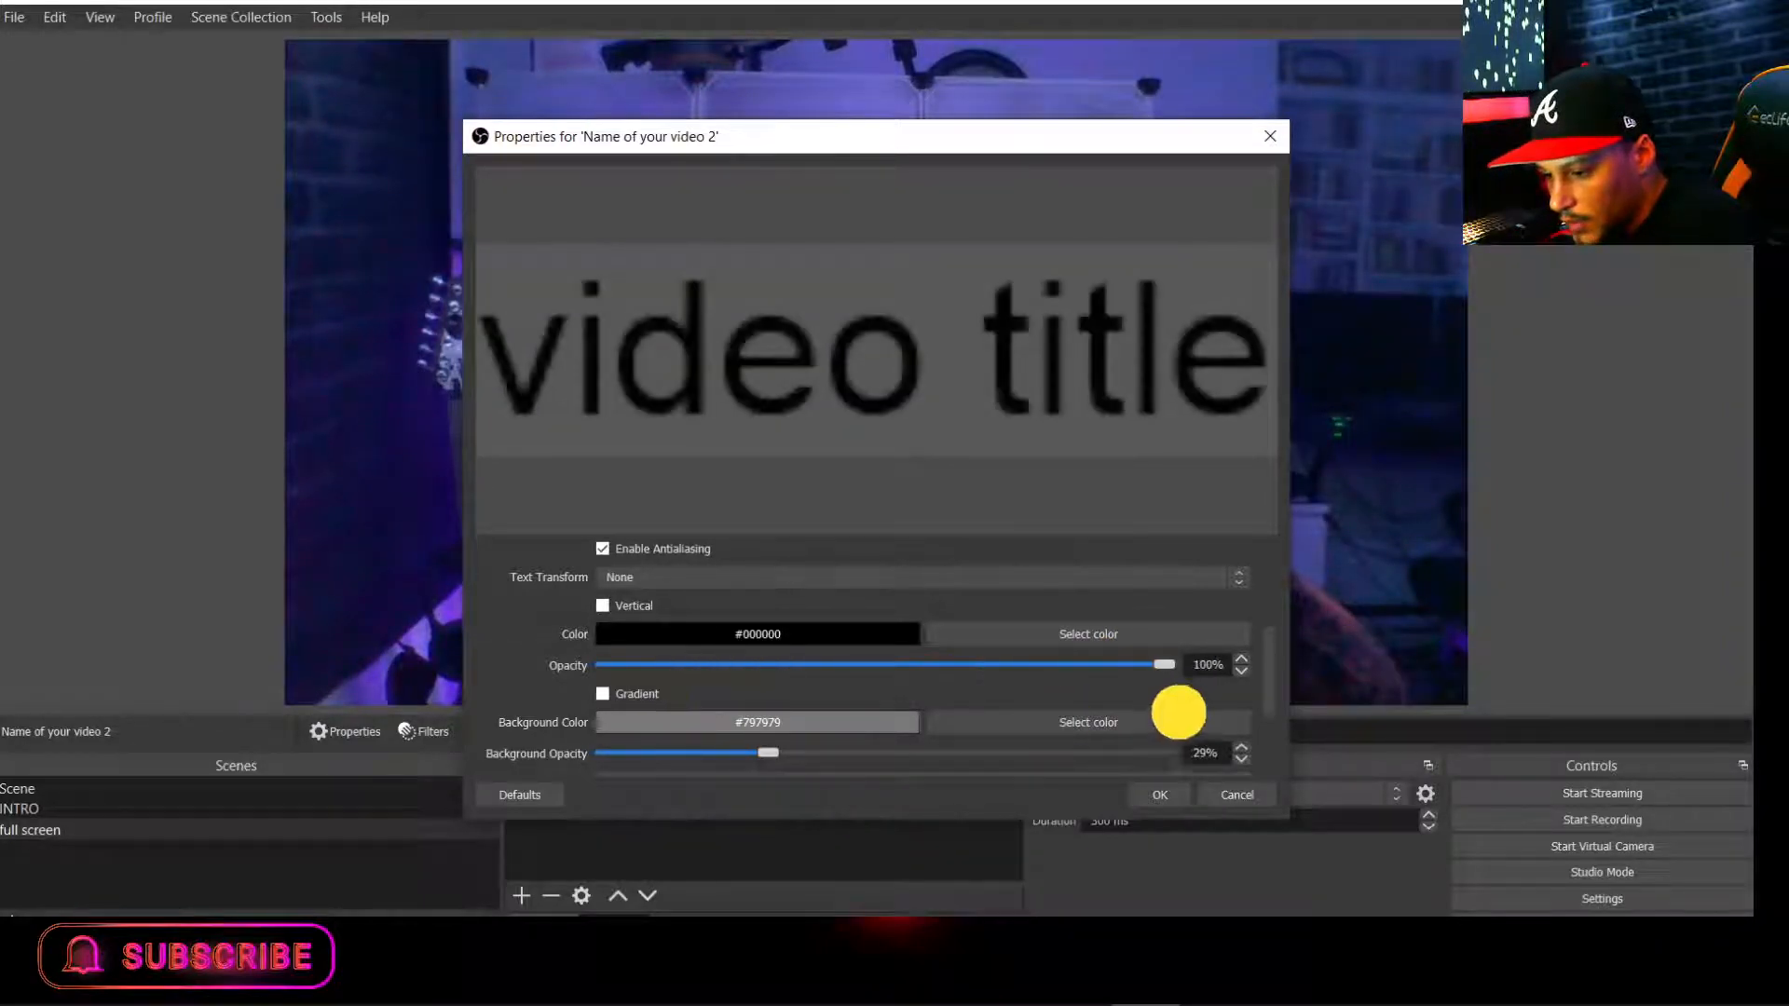
scroll(808, 696, "down", 2)
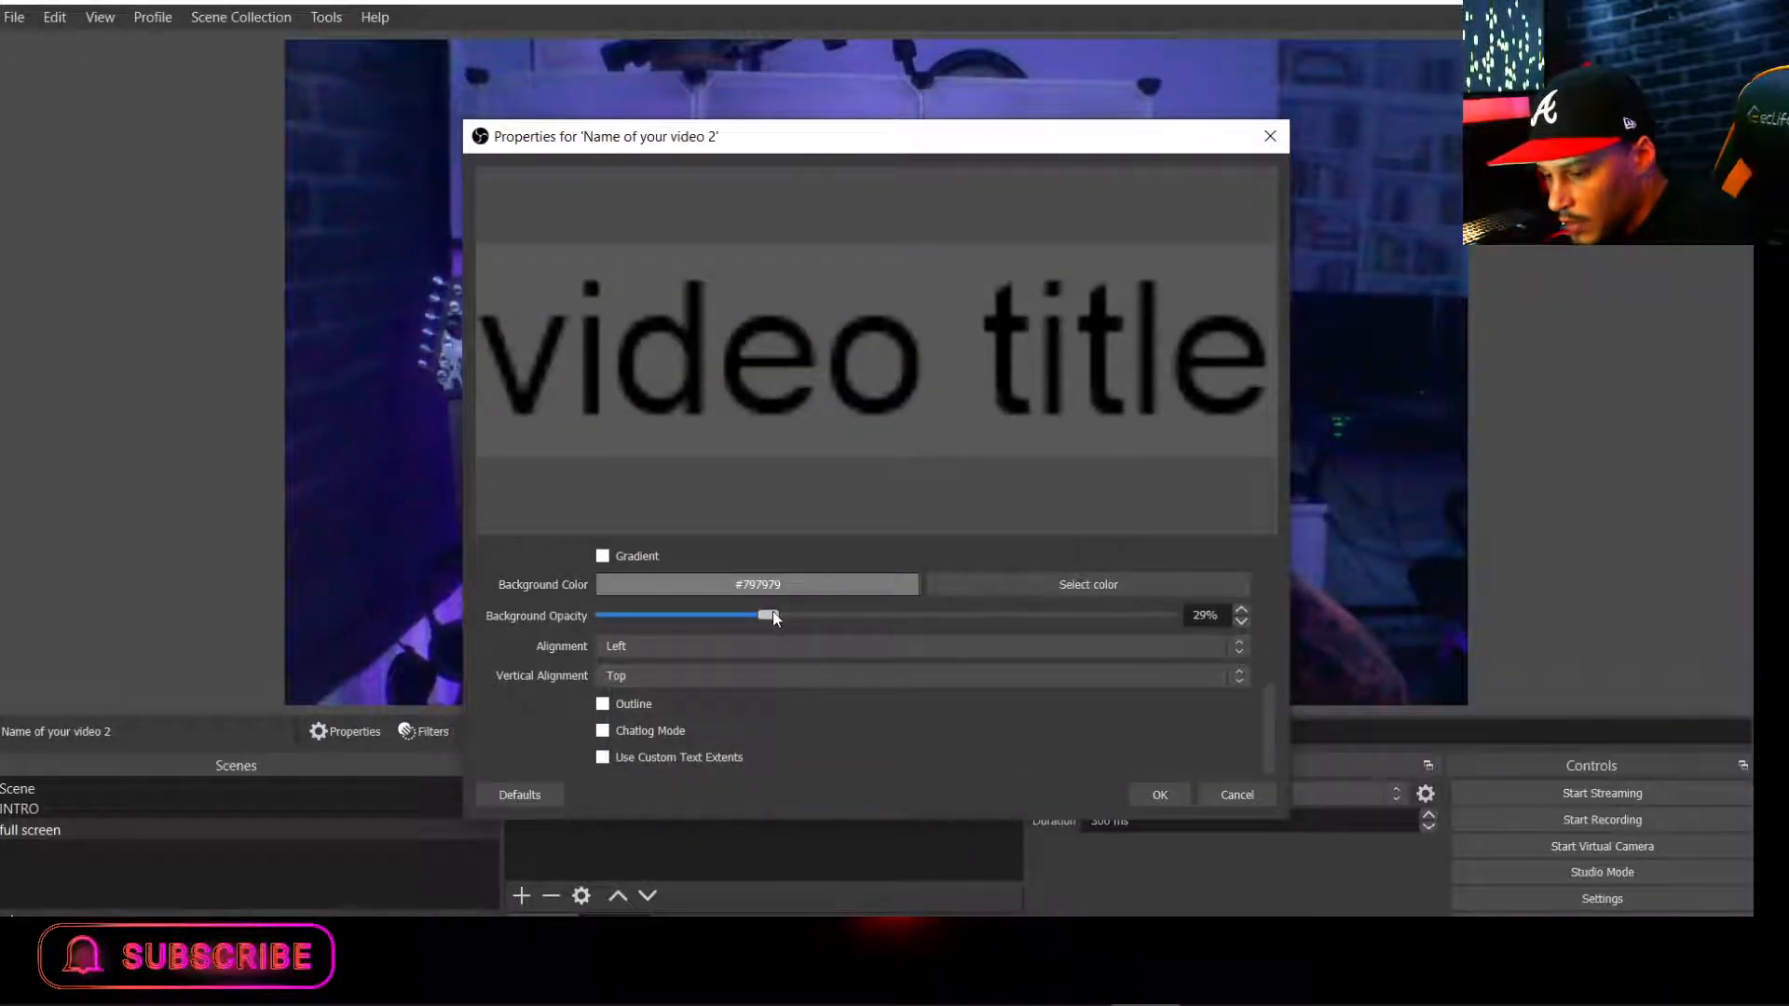
left_click_drag(773, 613, 1119, 617)
left_click(1160, 797)
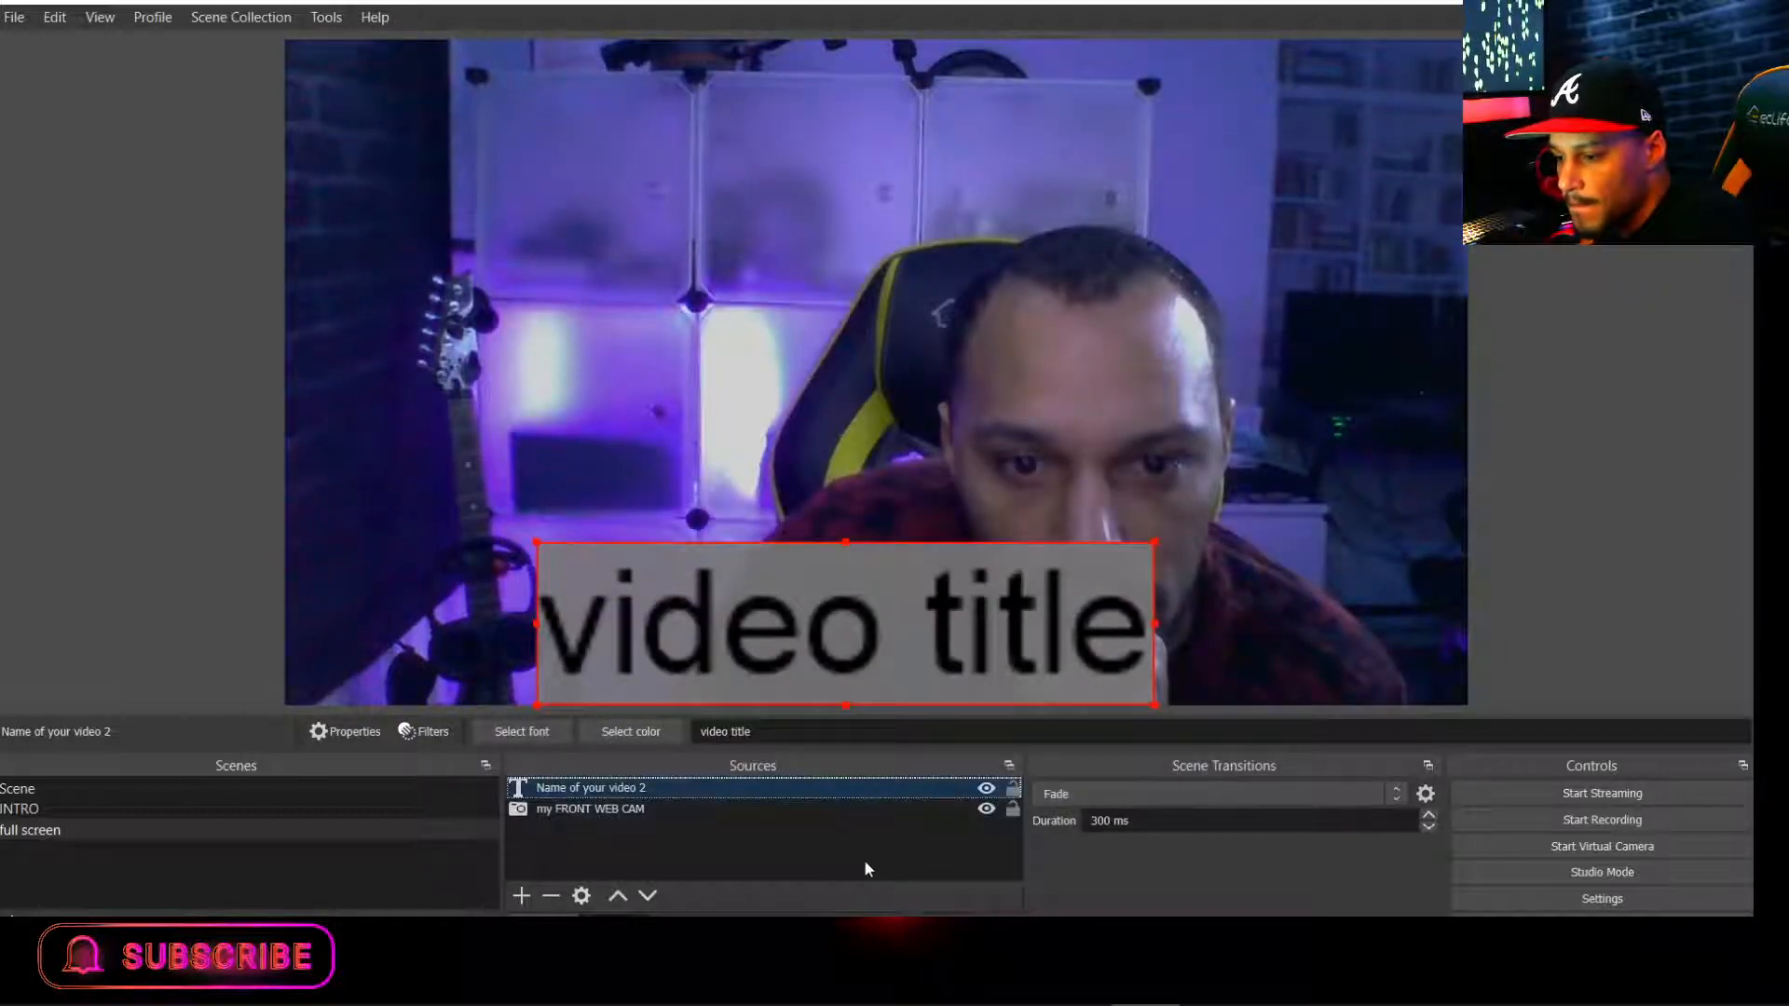
Move the video title text to the upper-left corner of the canvas and select the webcam source.
mouse_move(871, 649)
left_mouse_down()
mouse_move(535, 43)
mouse_move(628, 180)
mouse_move(611, 147)
left_mouse_up()
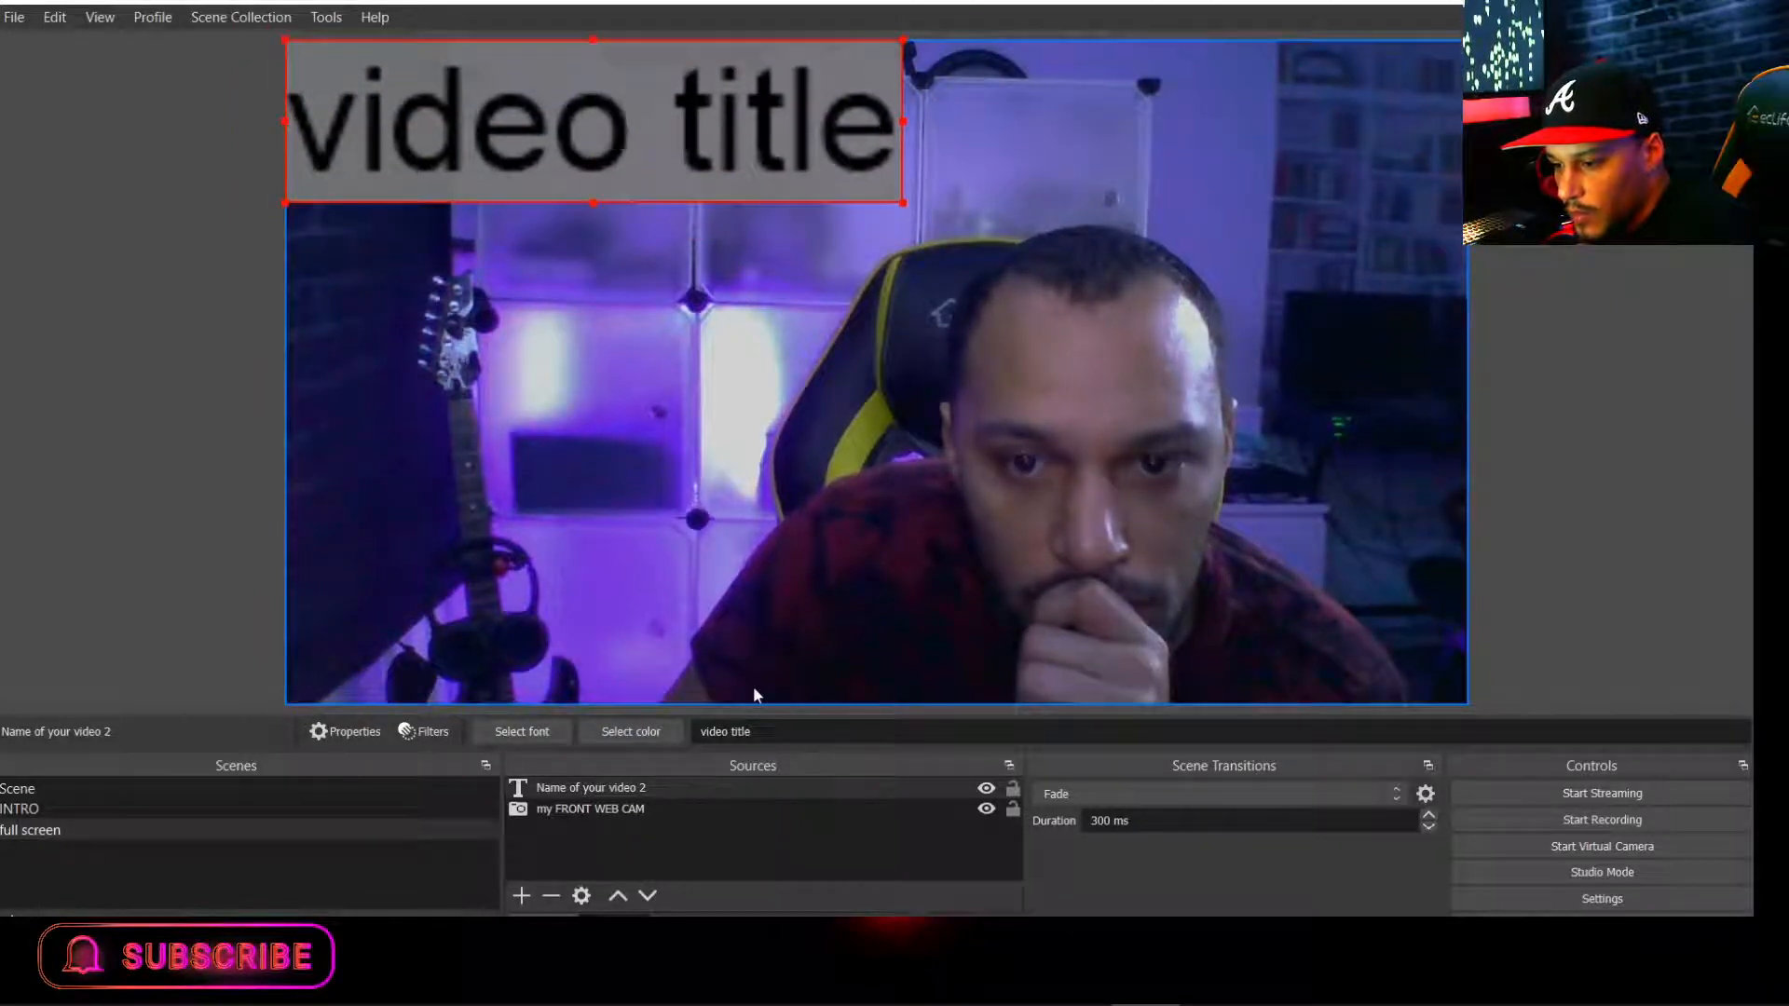
left_click(770, 838)
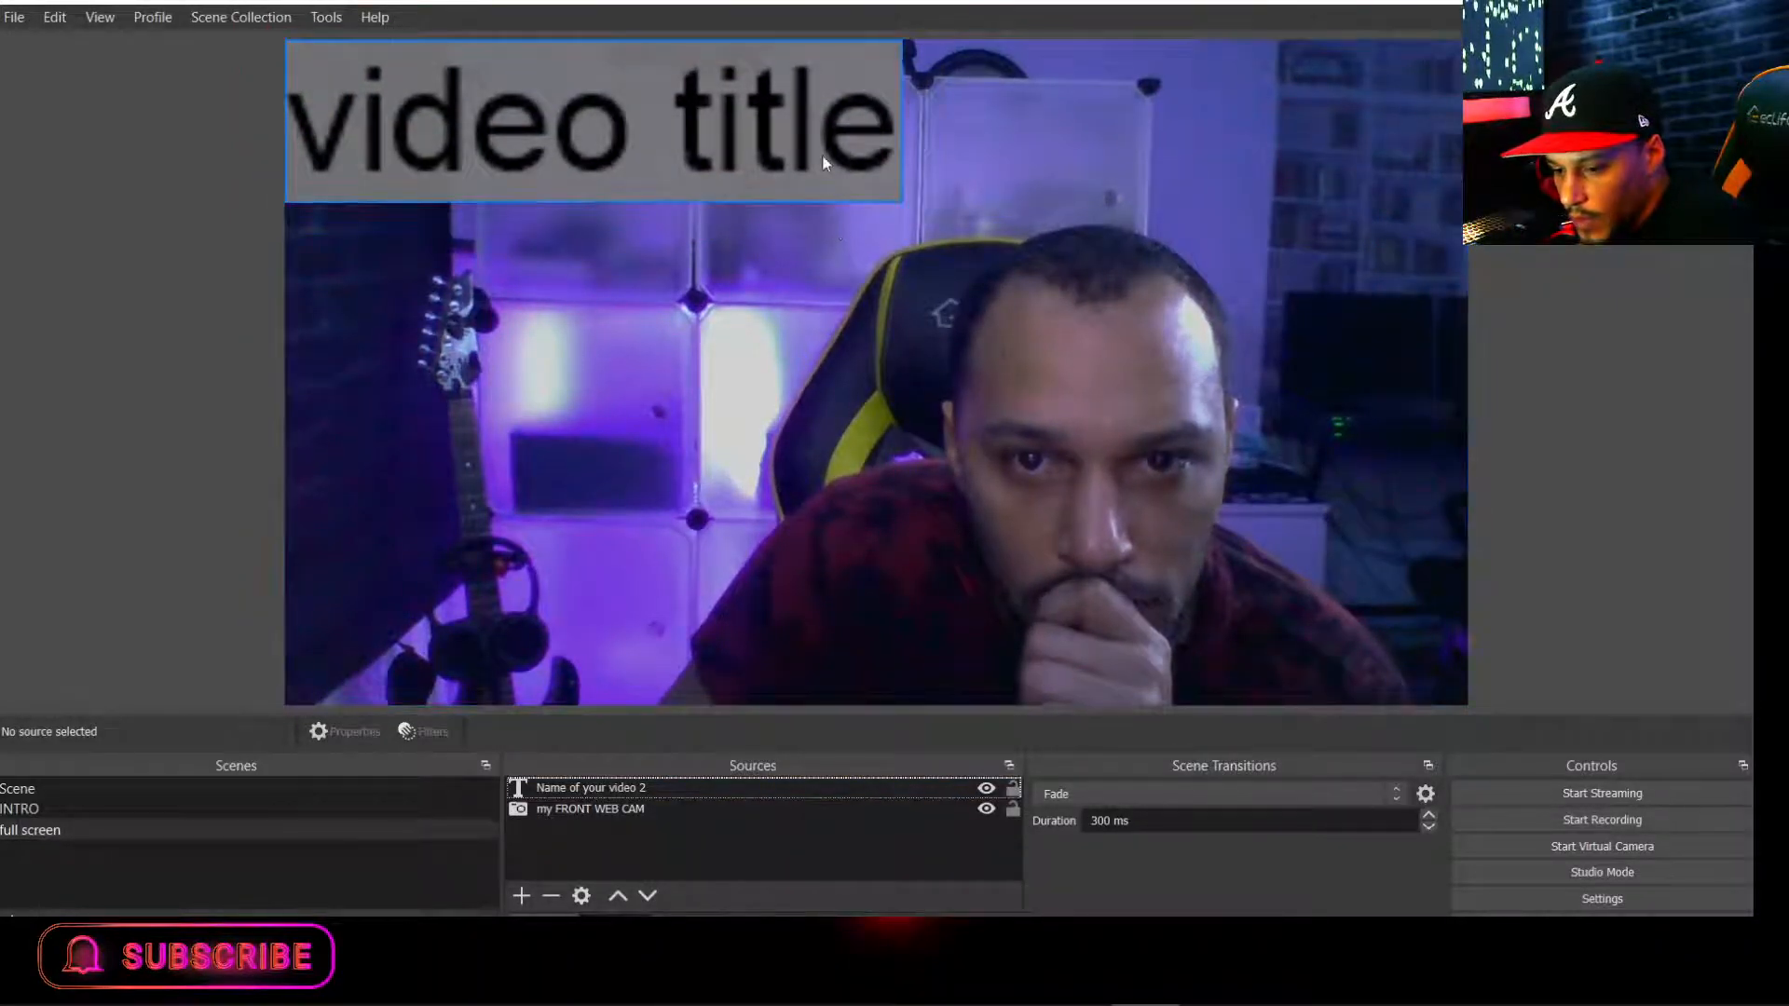
left_click(833, 223)
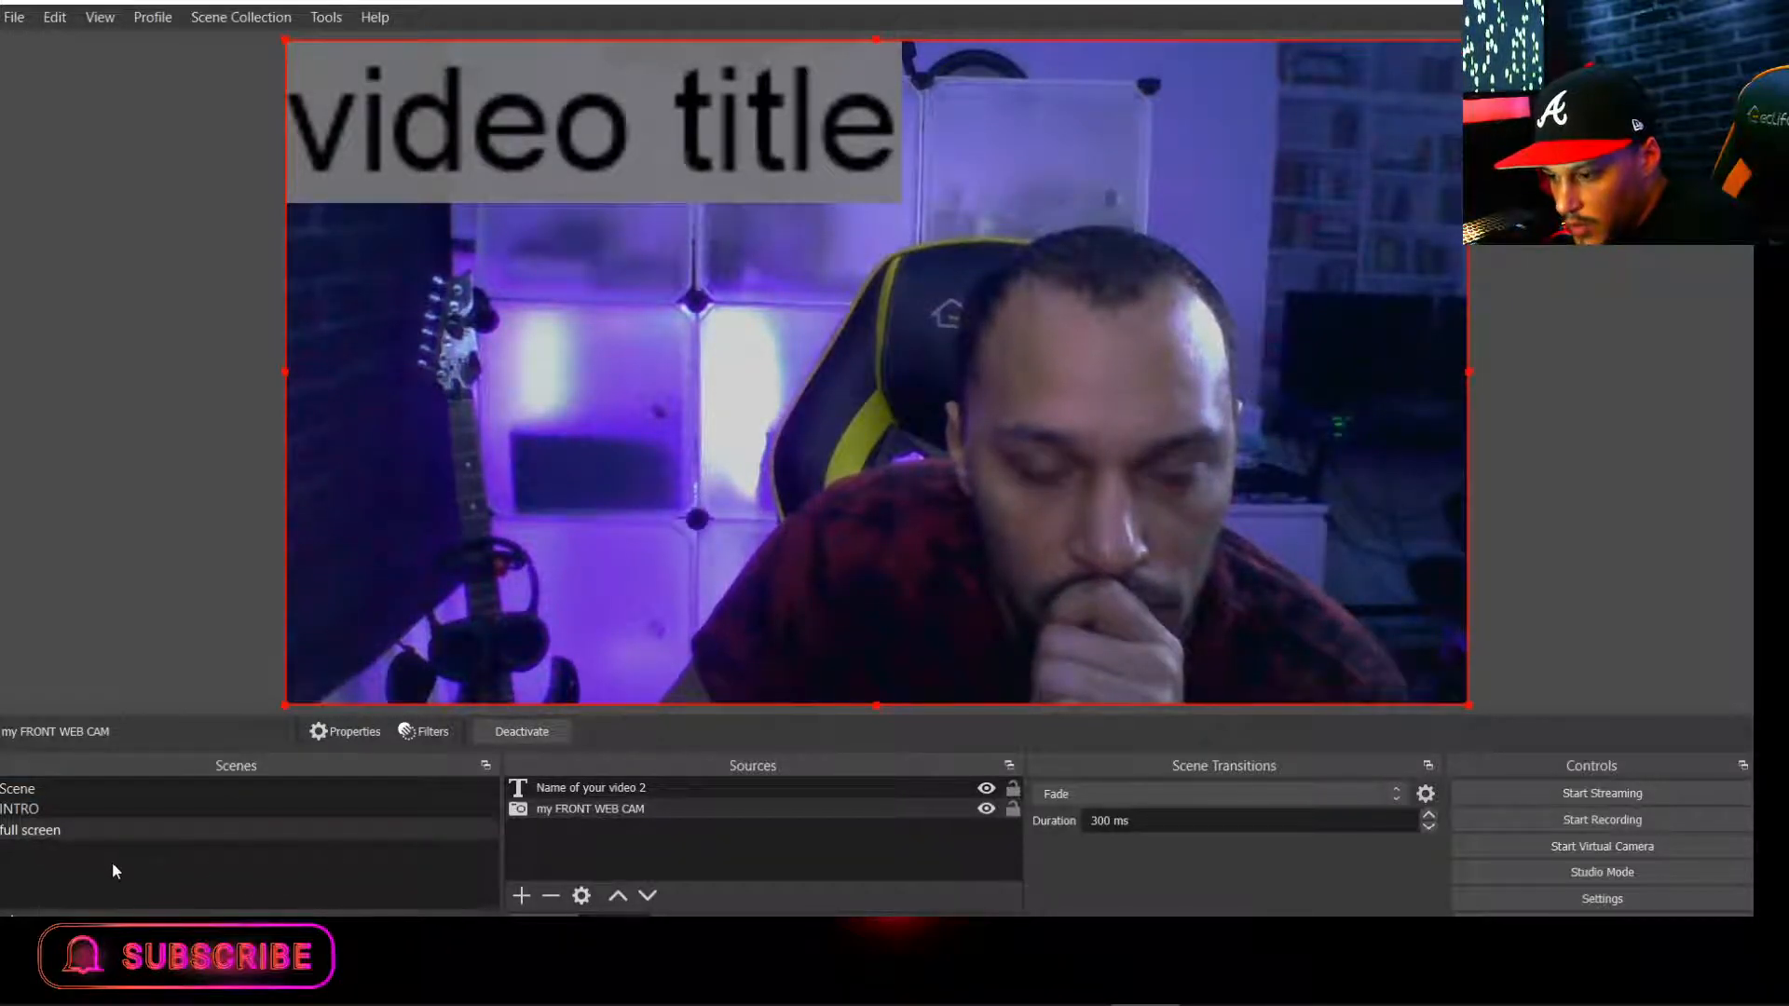
Add a new Audio Input Capture source to the INTRO scene, using Microphone (3- USB Audio Device) as its device.
left_click(47, 811)
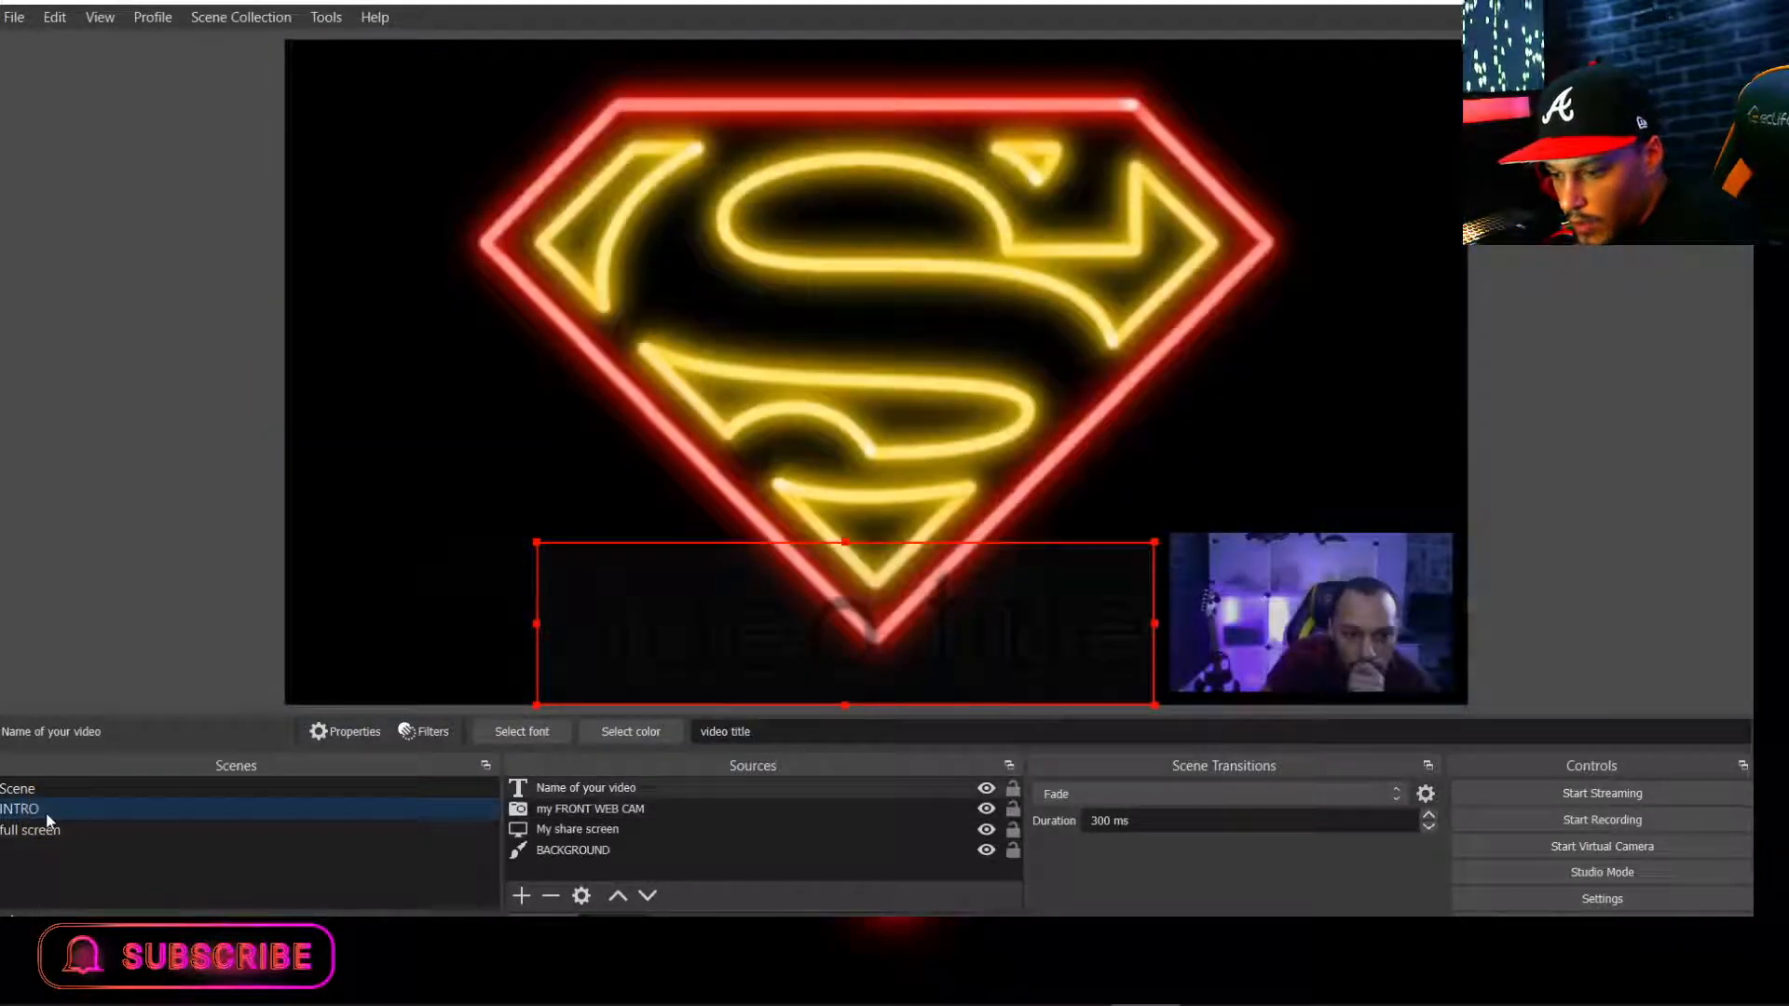
left_click(521, 896)
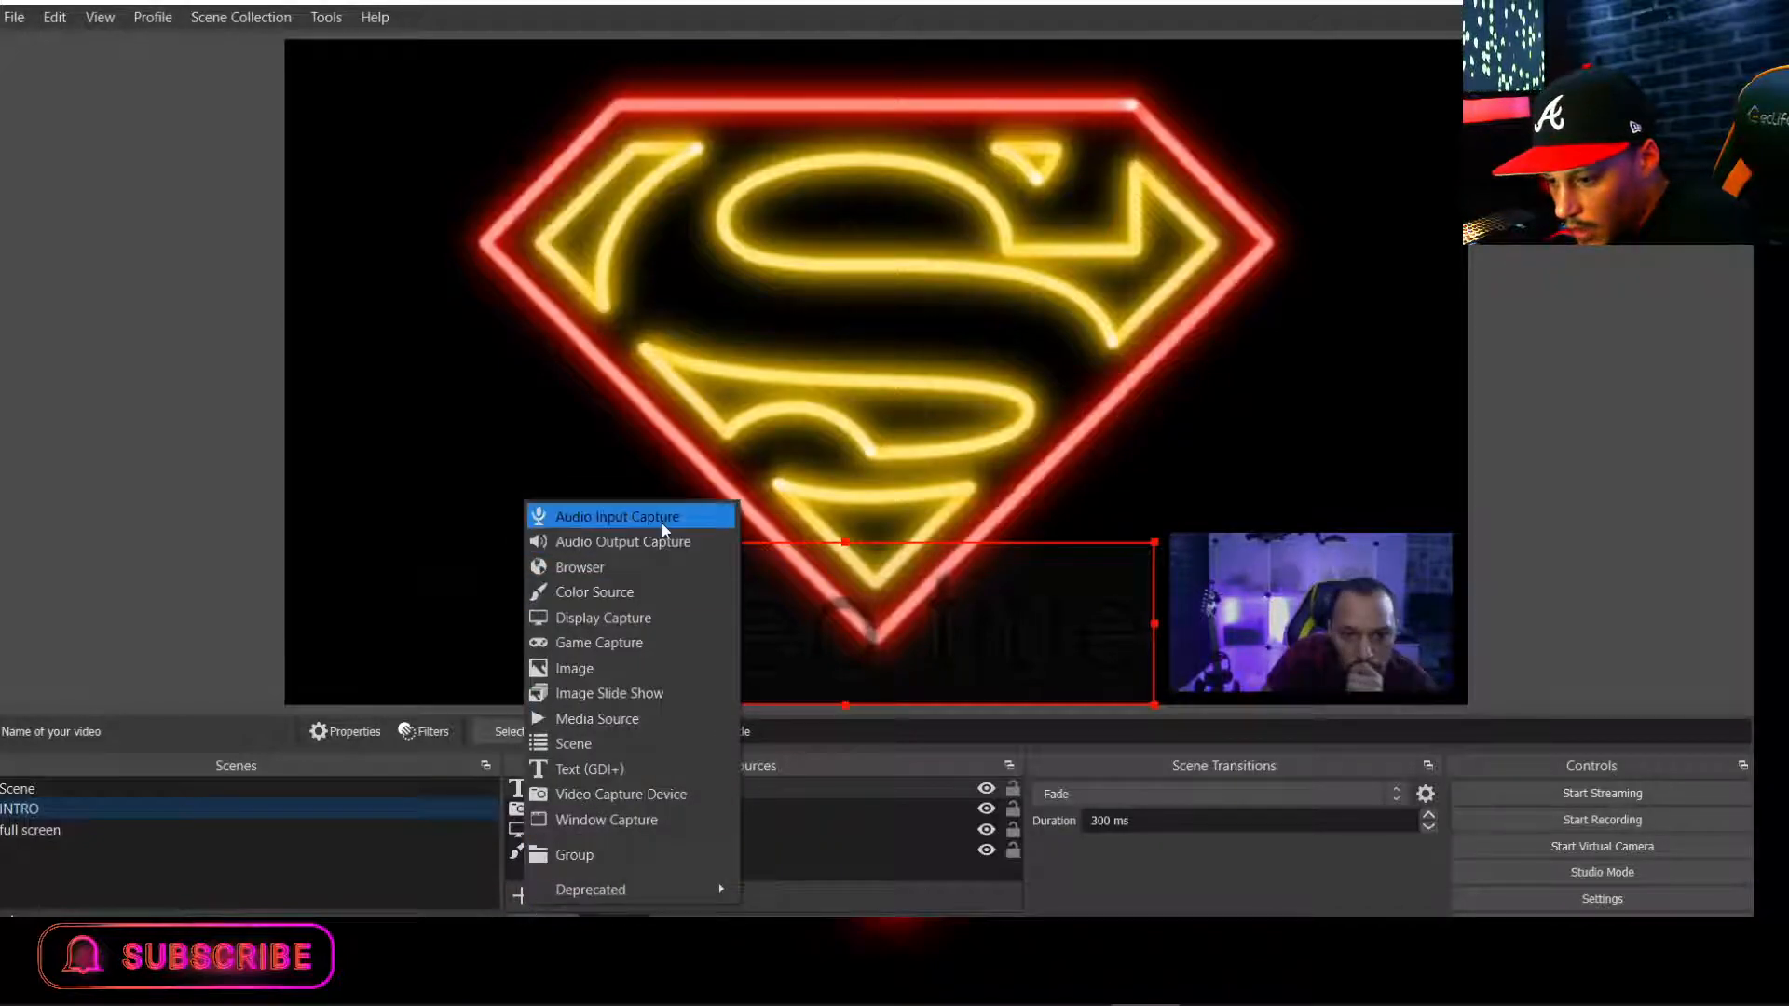
left_click(662, 520)
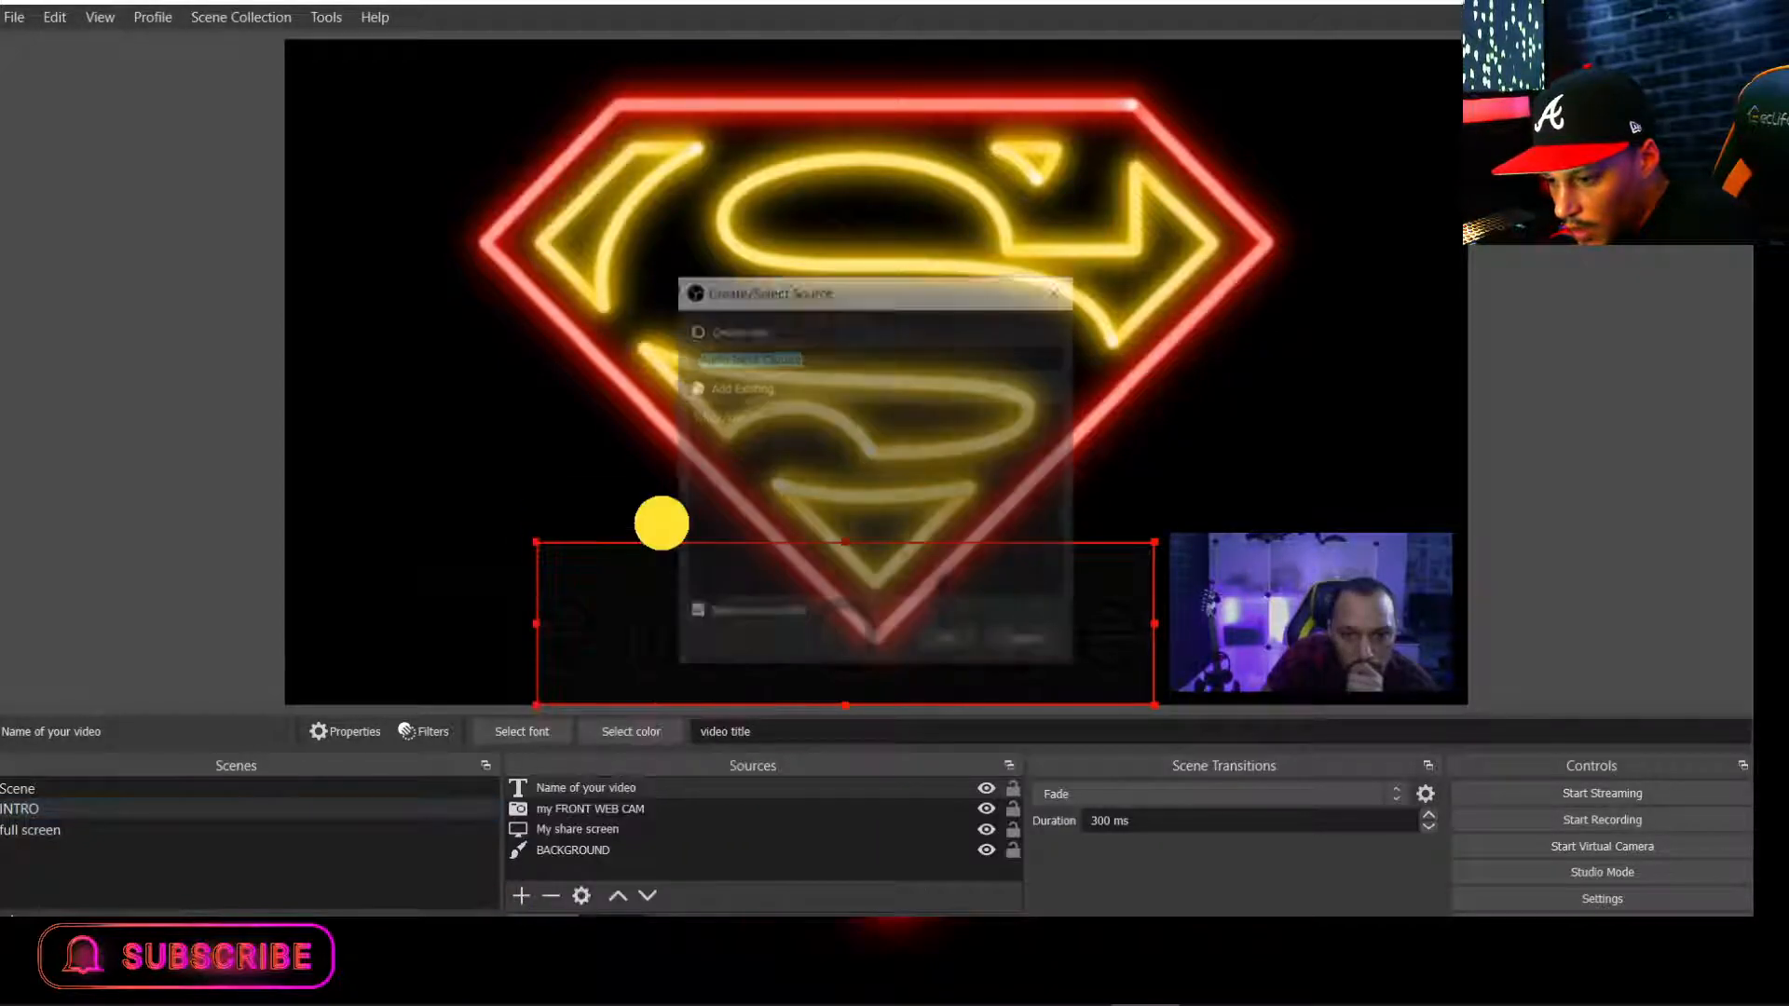
left_click(696, 387)
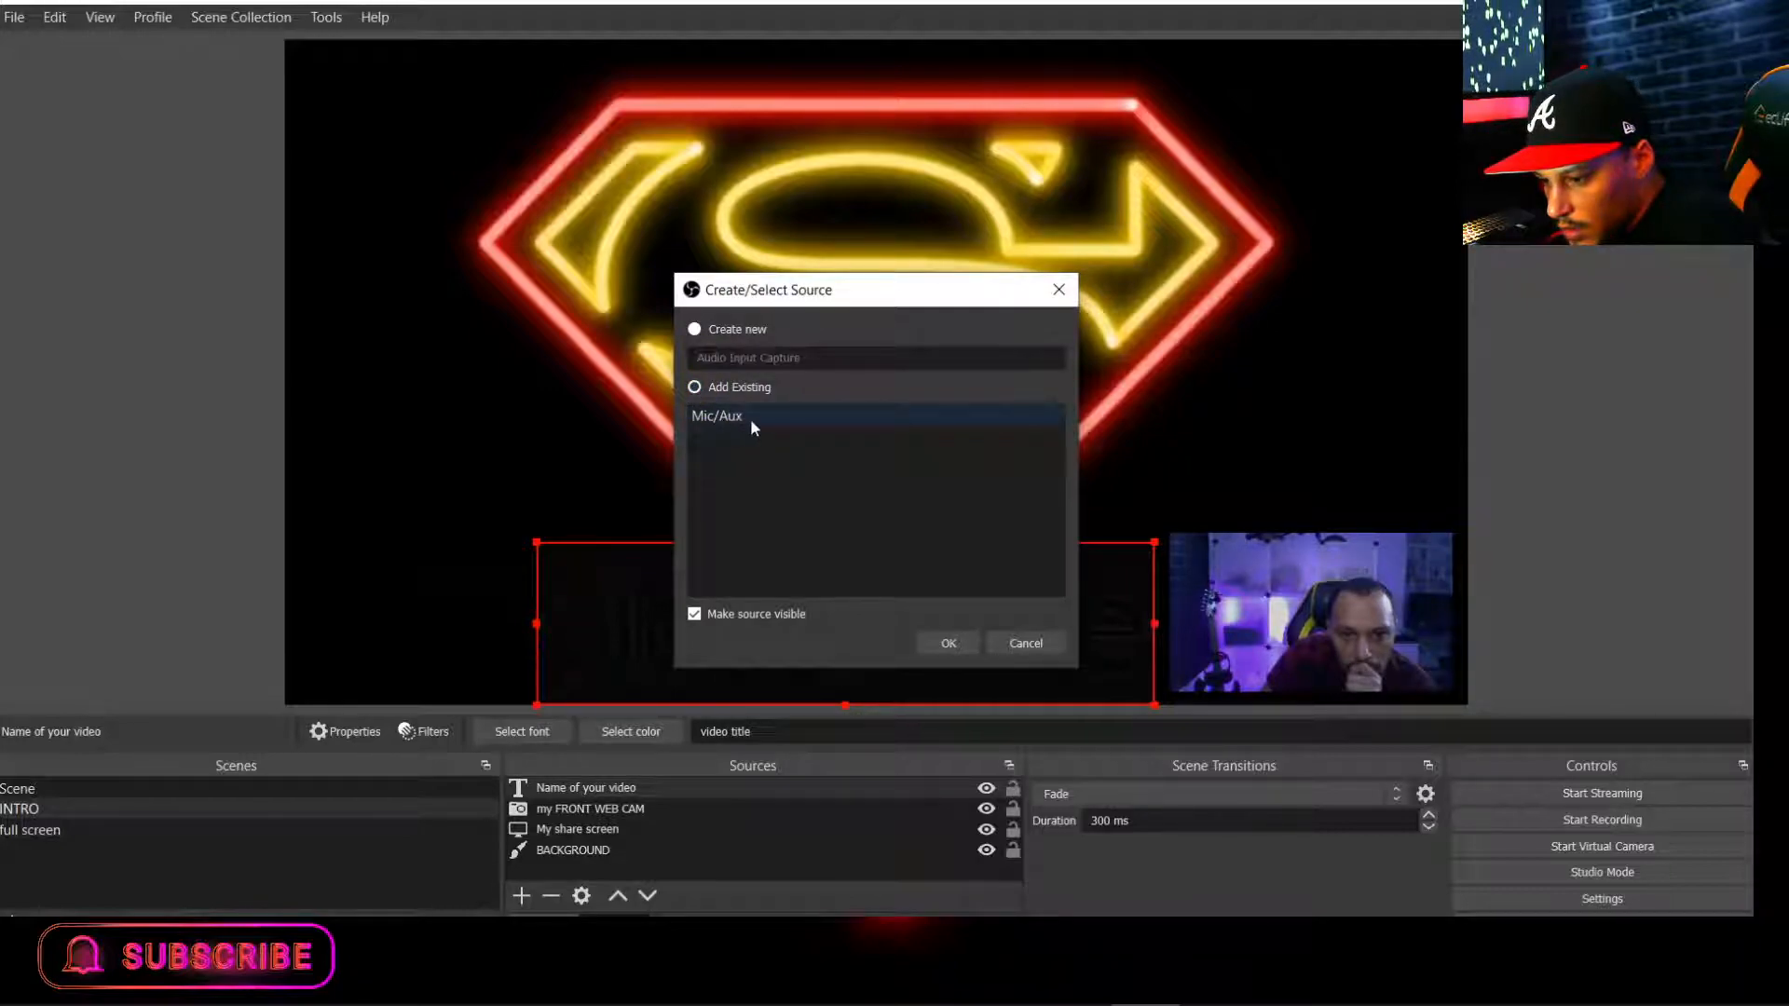
left_click(695, 330)
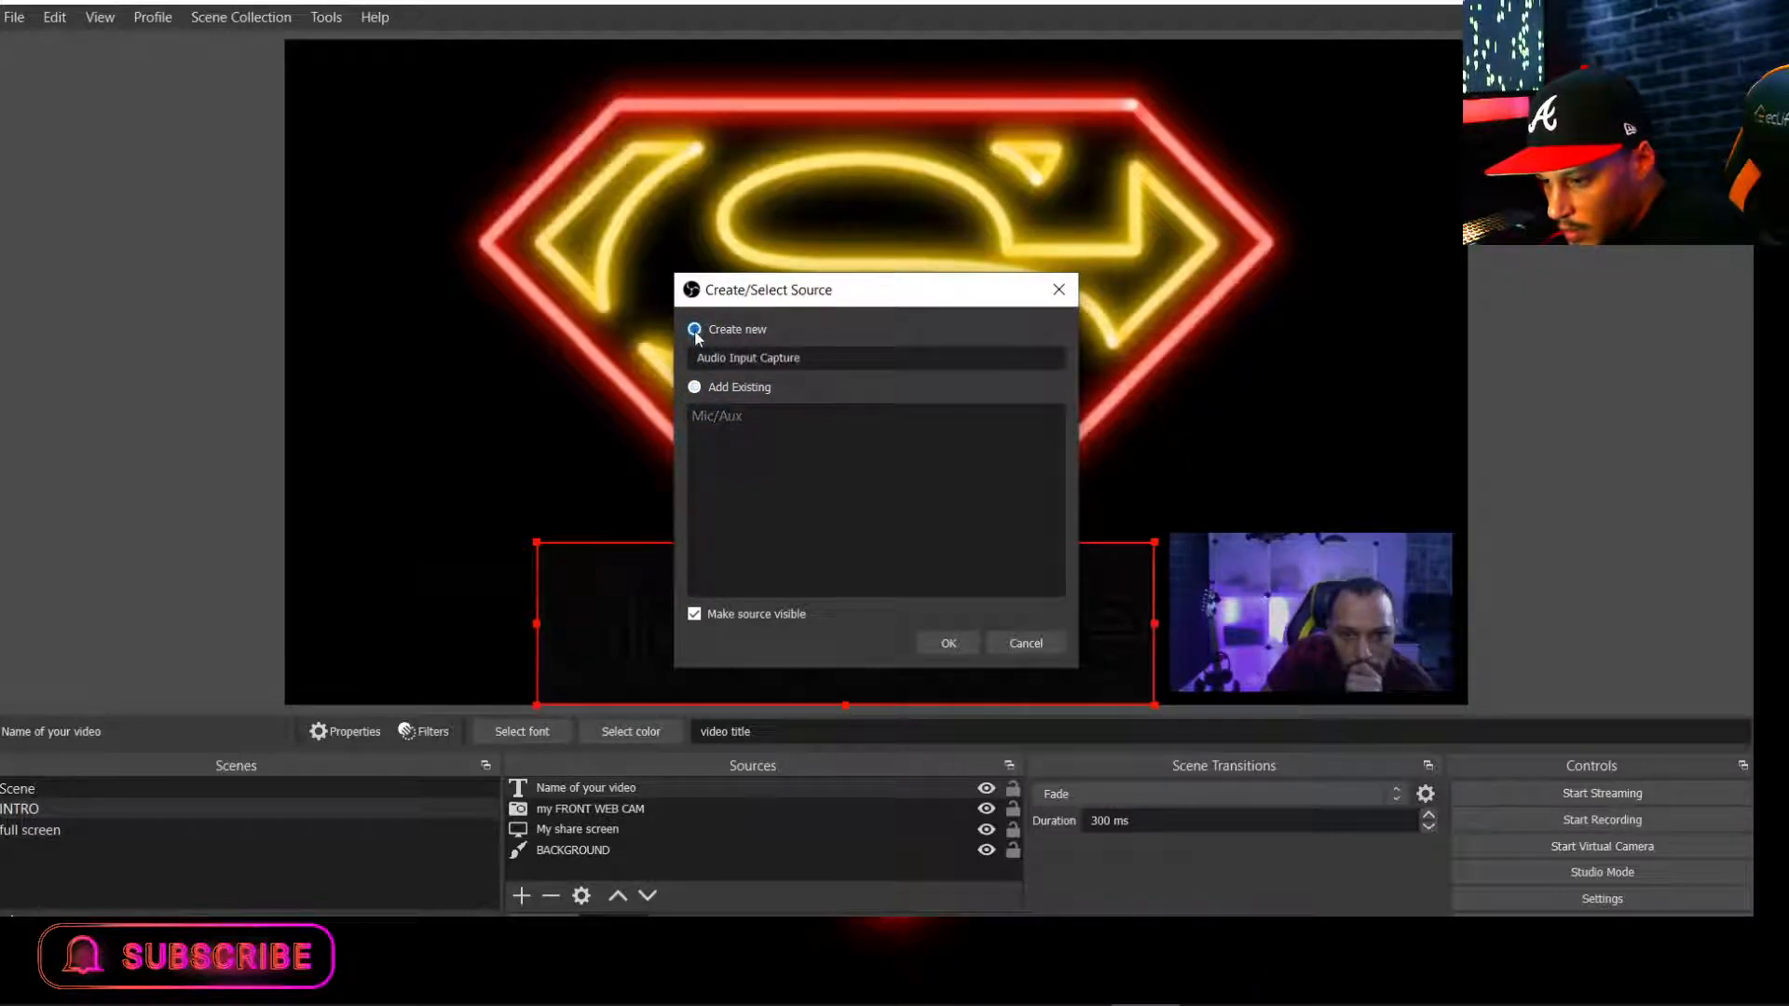
left_click(973, 650)
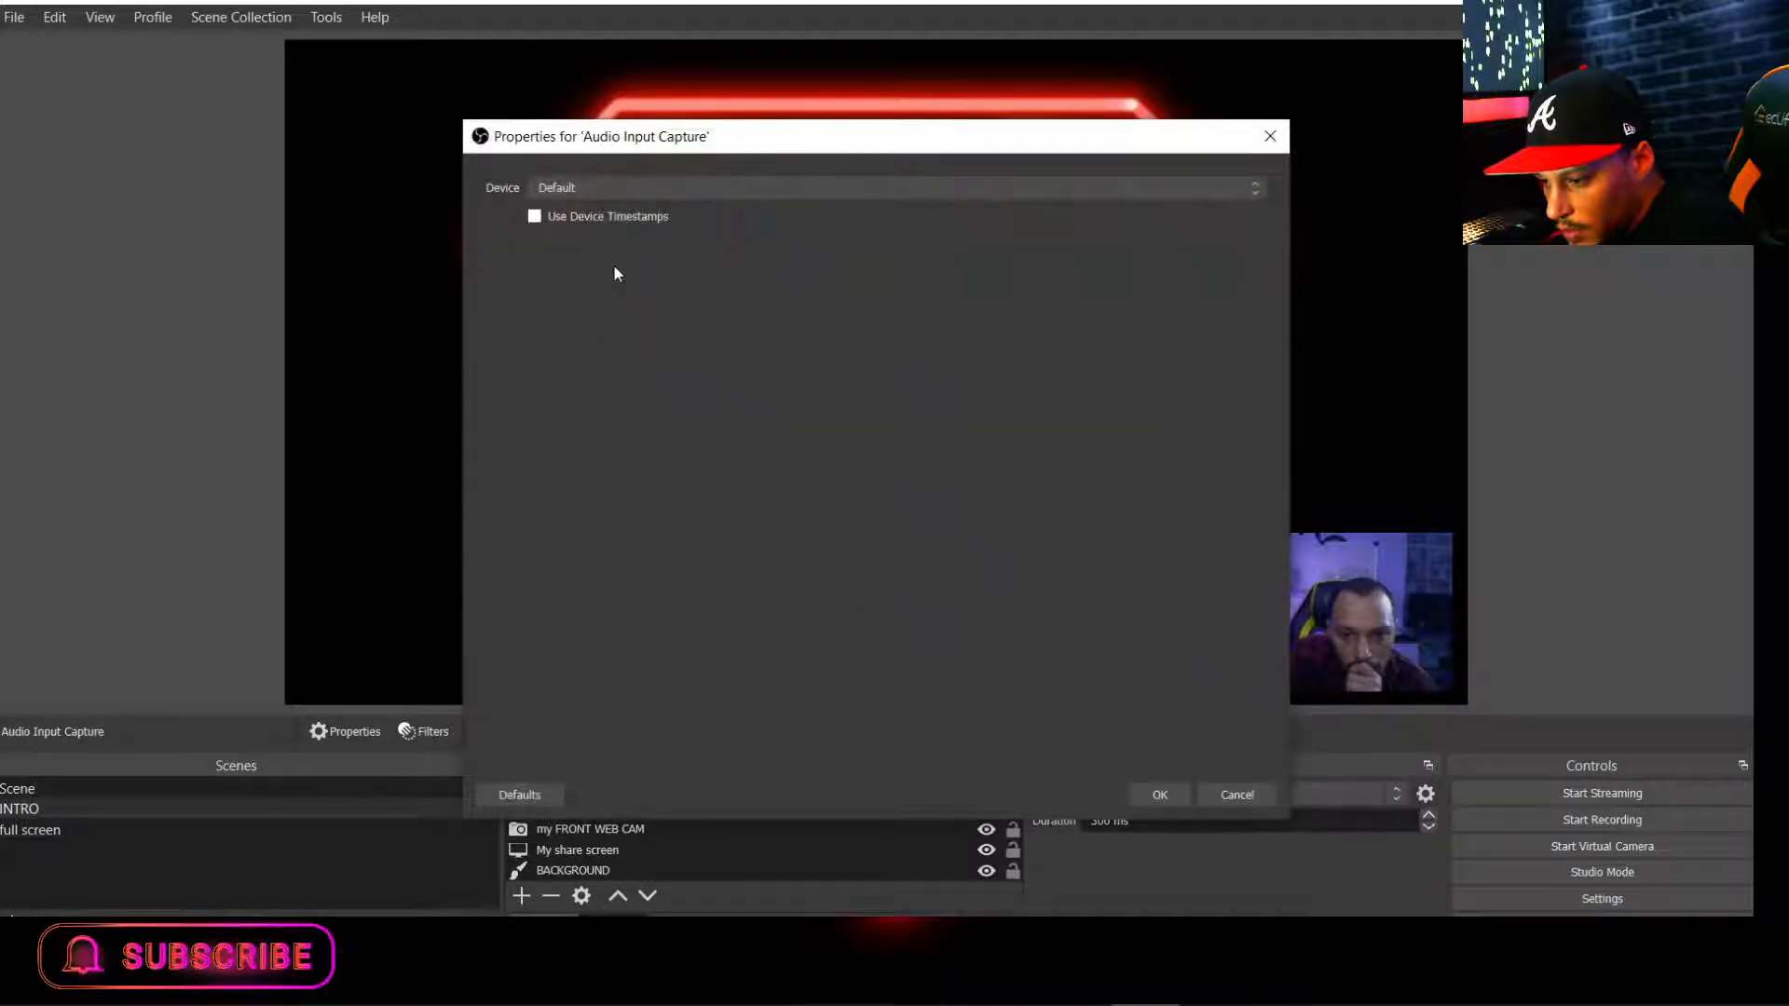
left_click(679, 189)
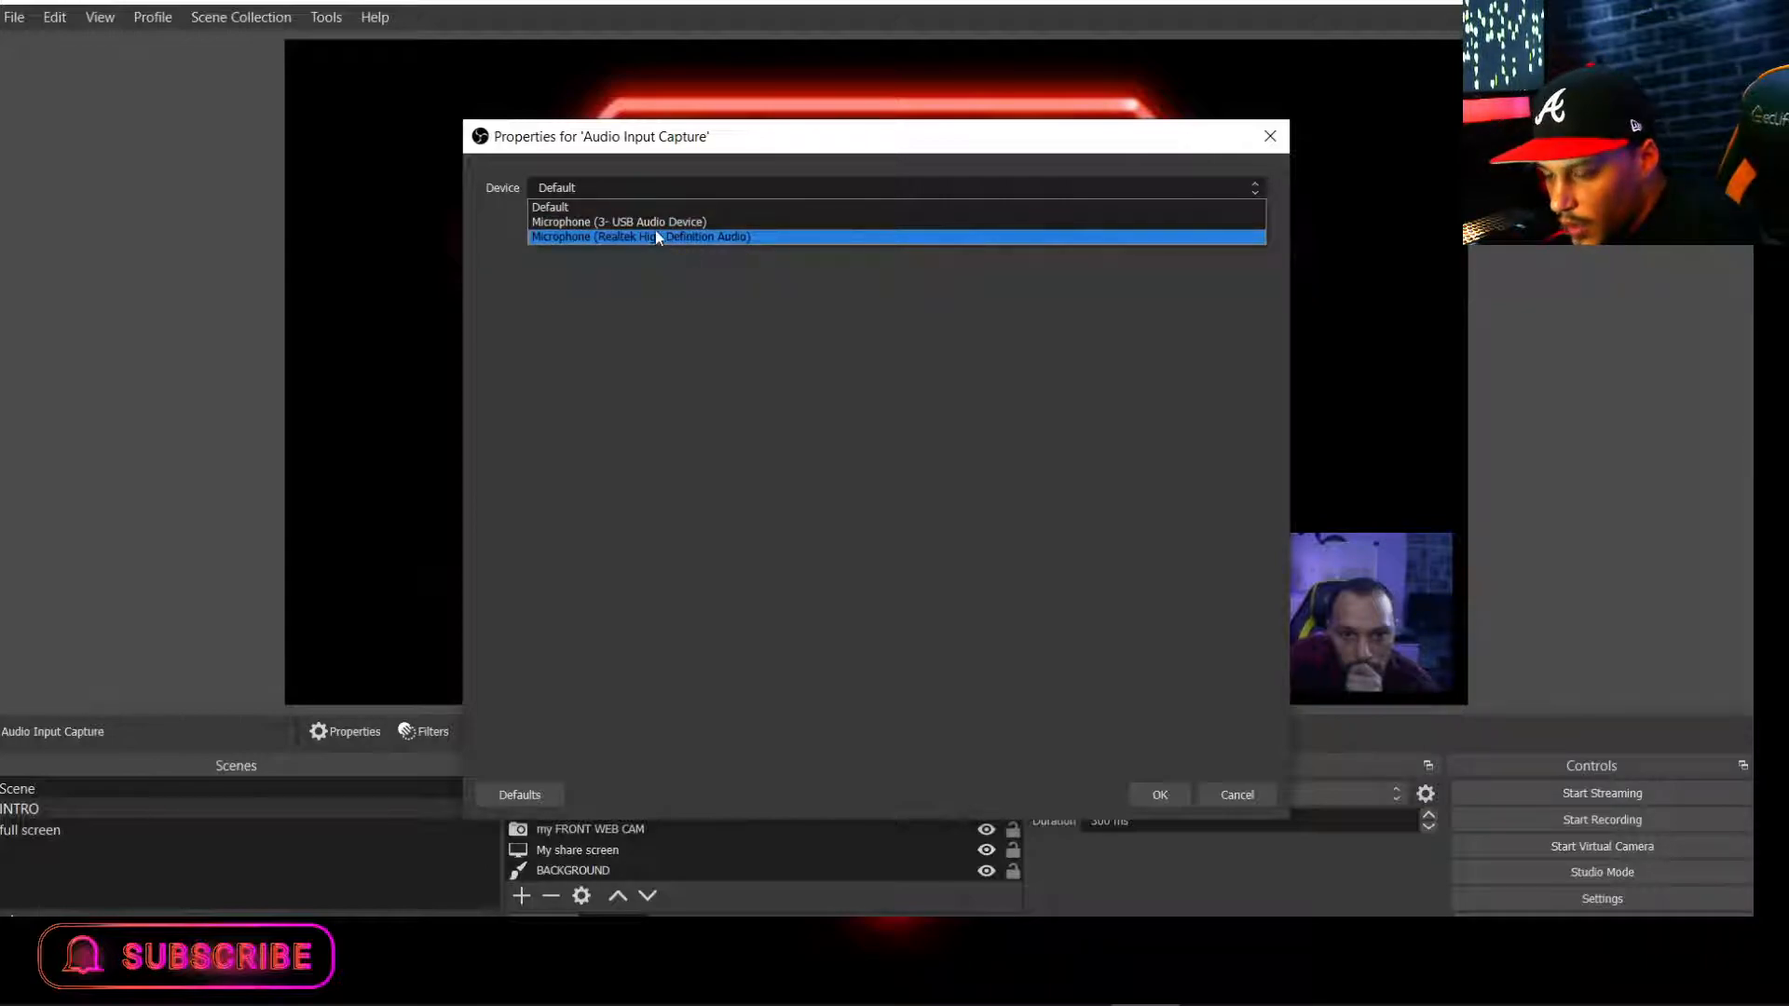
left_click(657, 222)
left_click(1161, 794)
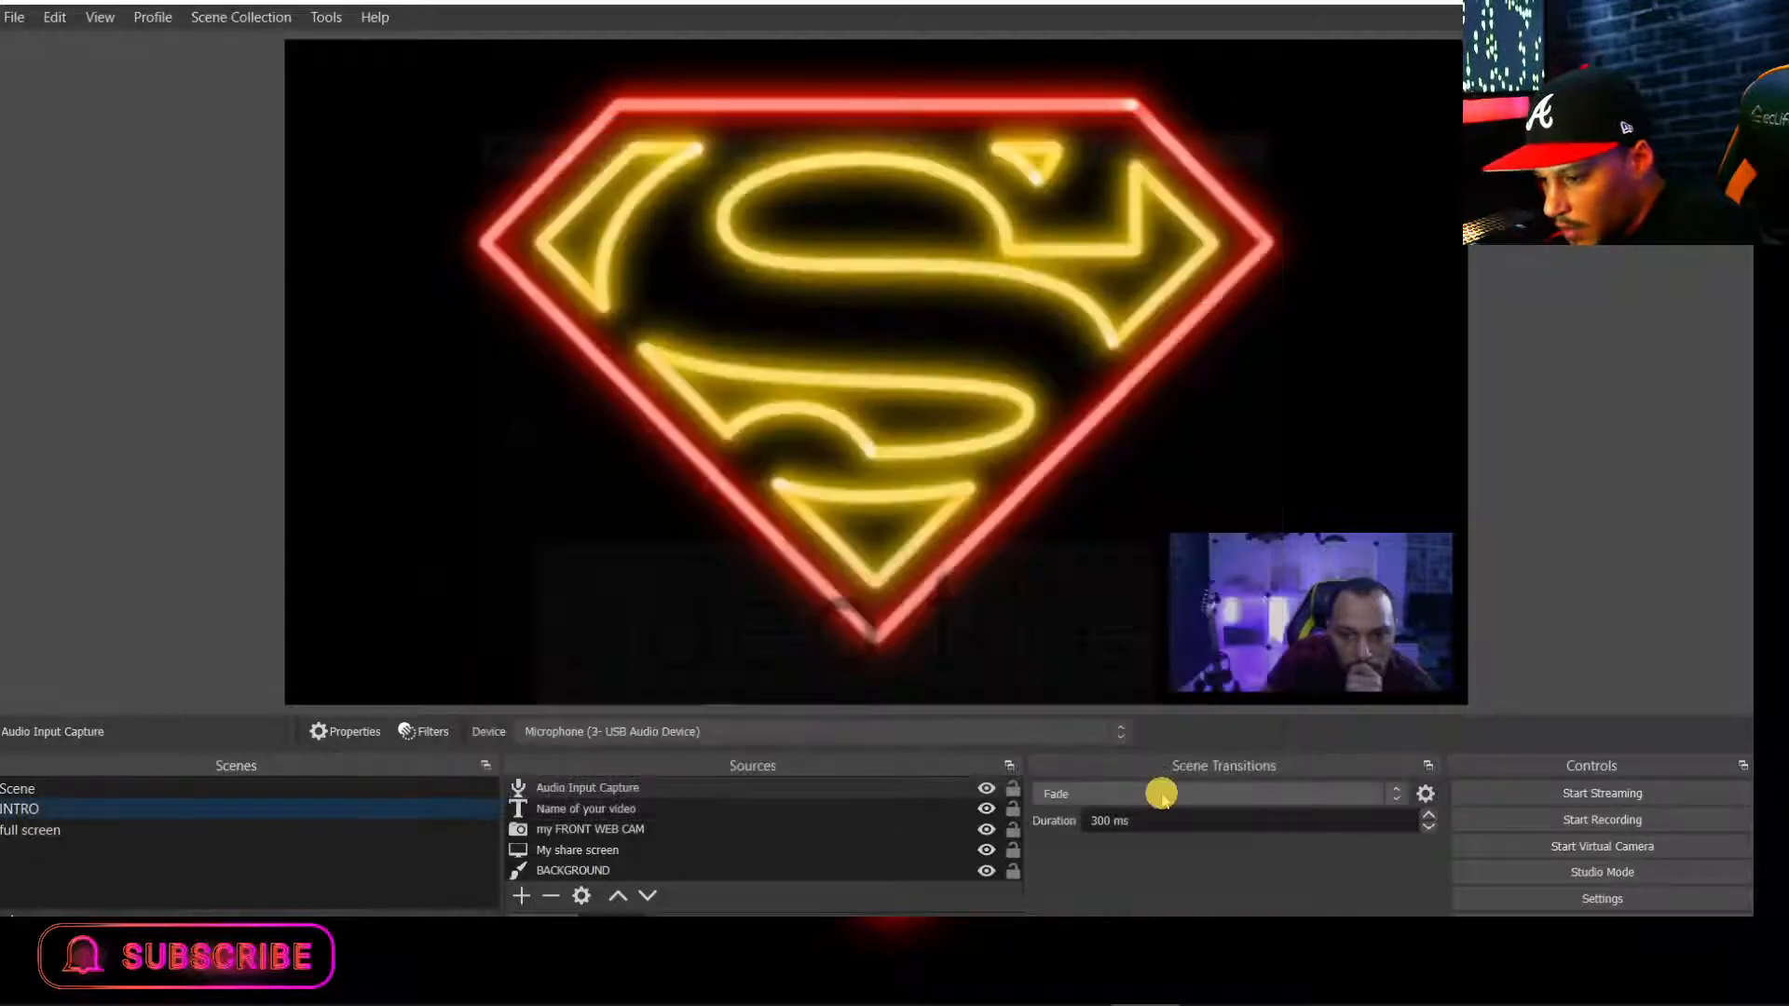
Show the Audio Mixer dock and narrow it to give Scene Transitions more room.
left_click(99, 17)
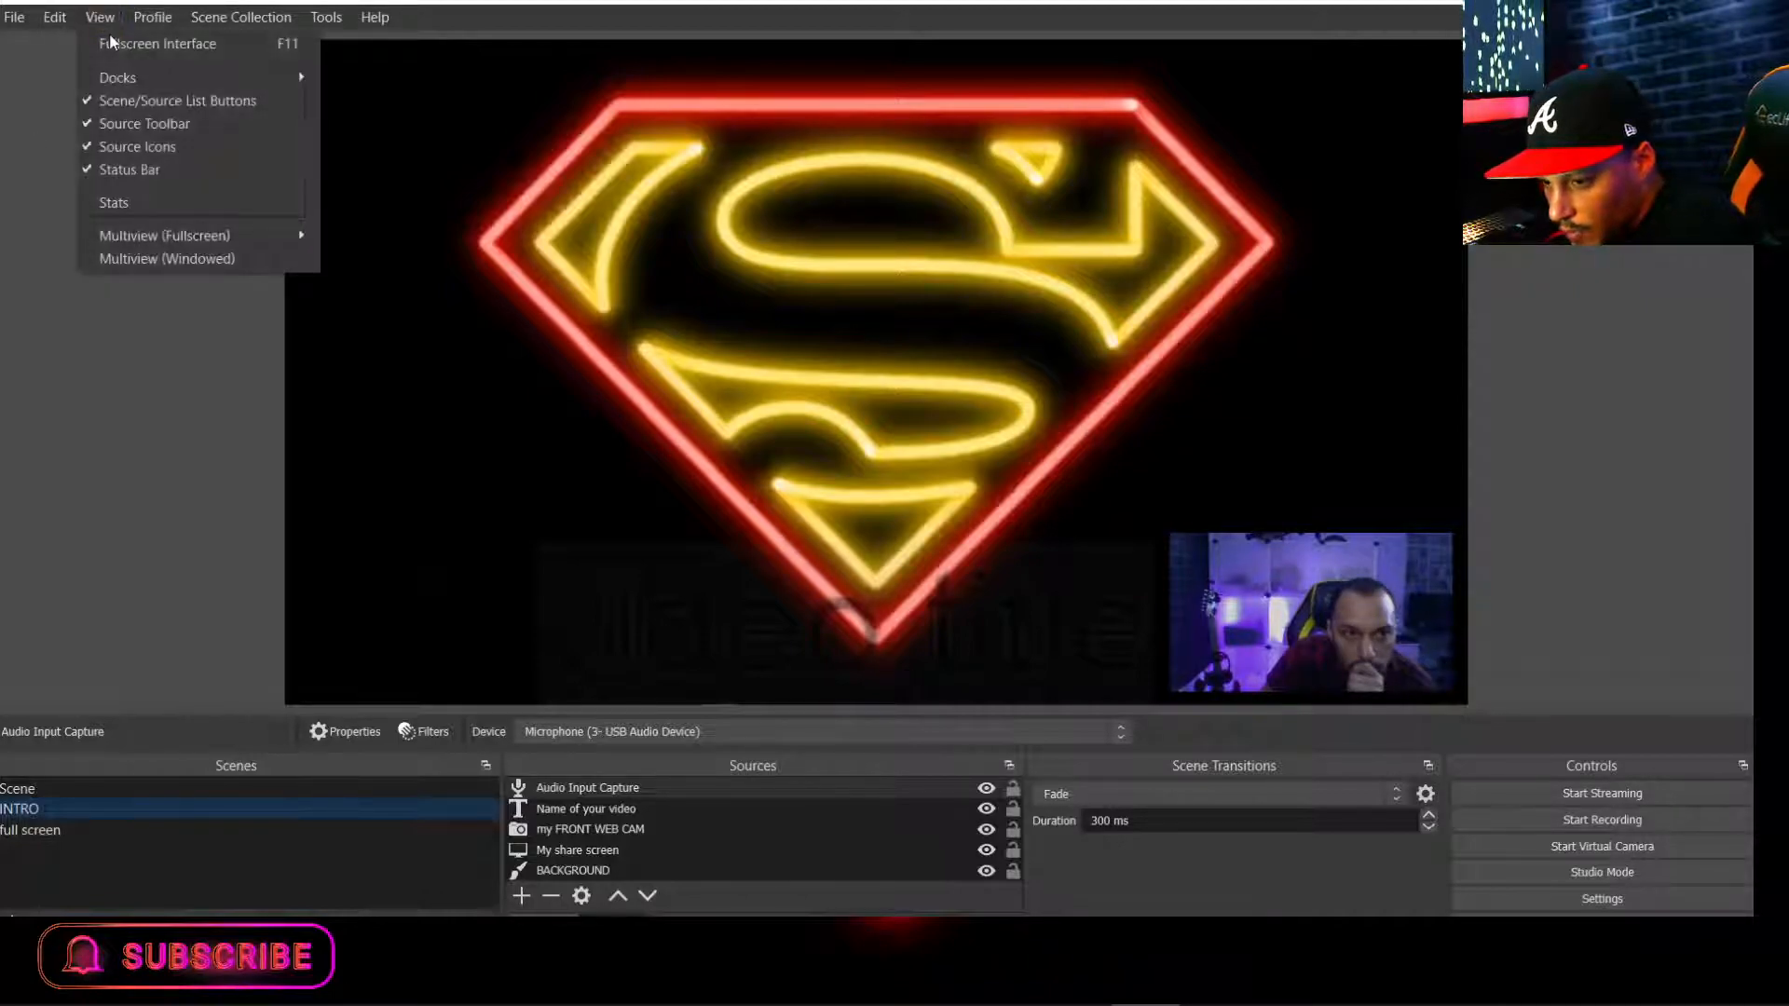
left_click(360, 77)
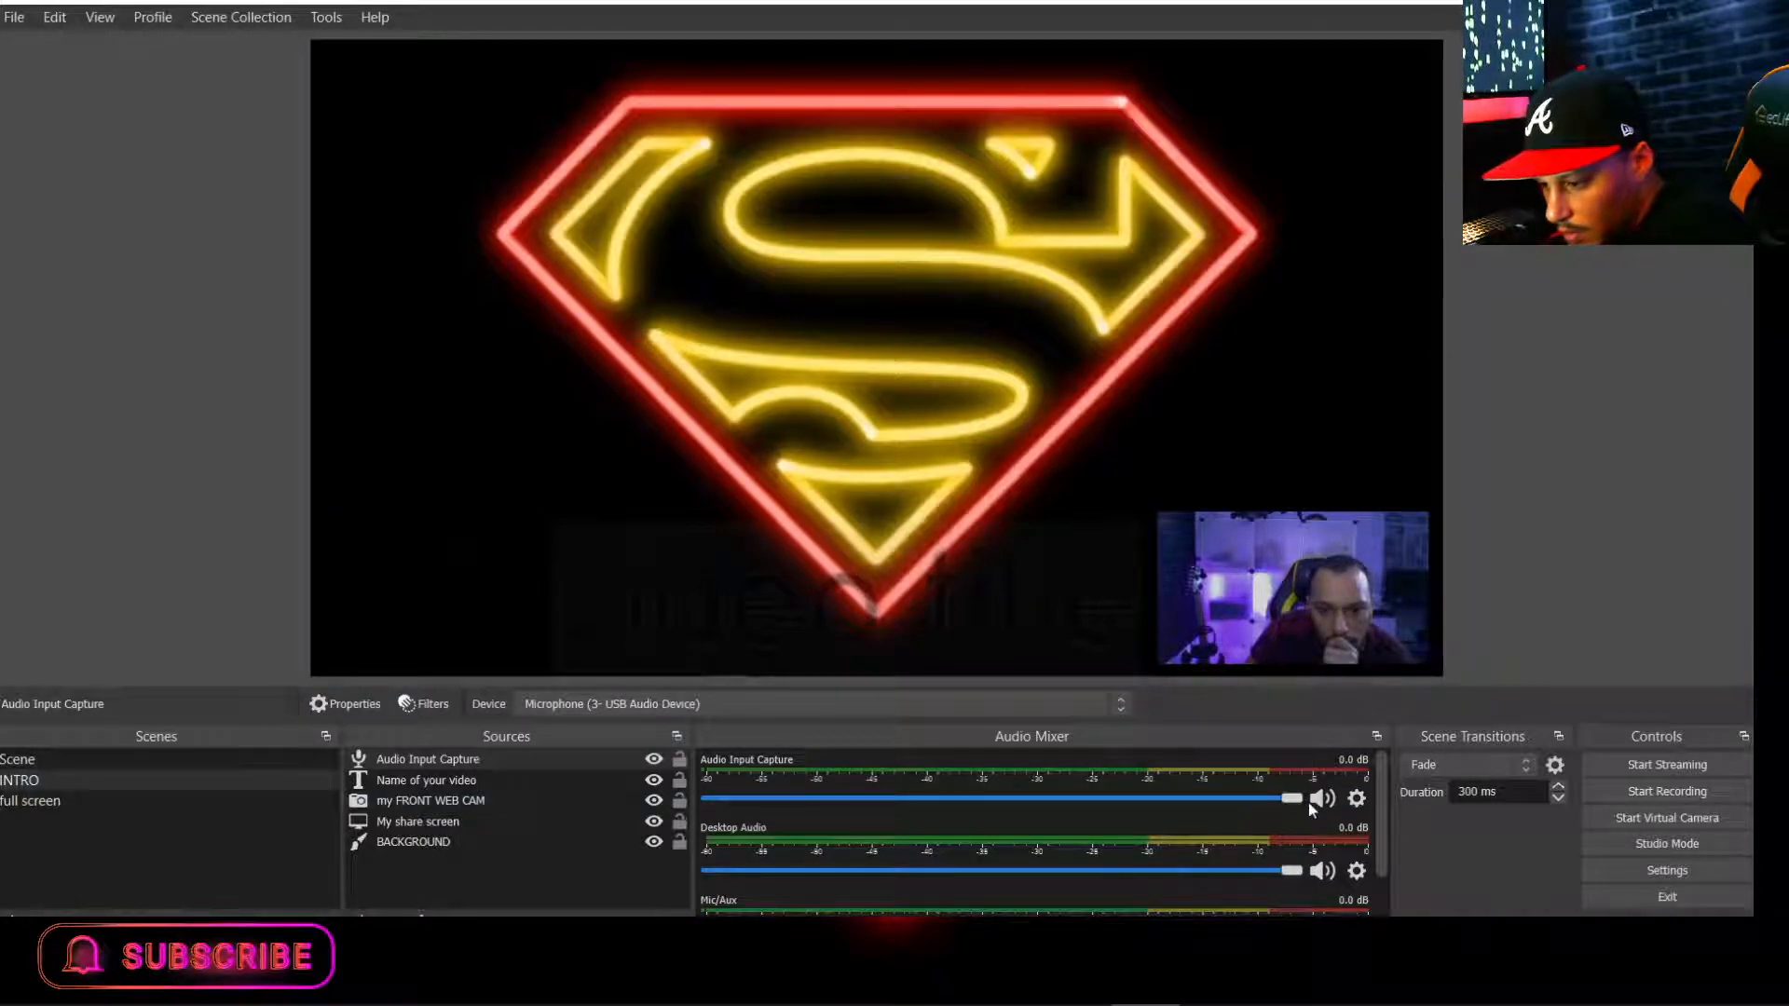
left_click_drag(1388, 793, 1177, 795)
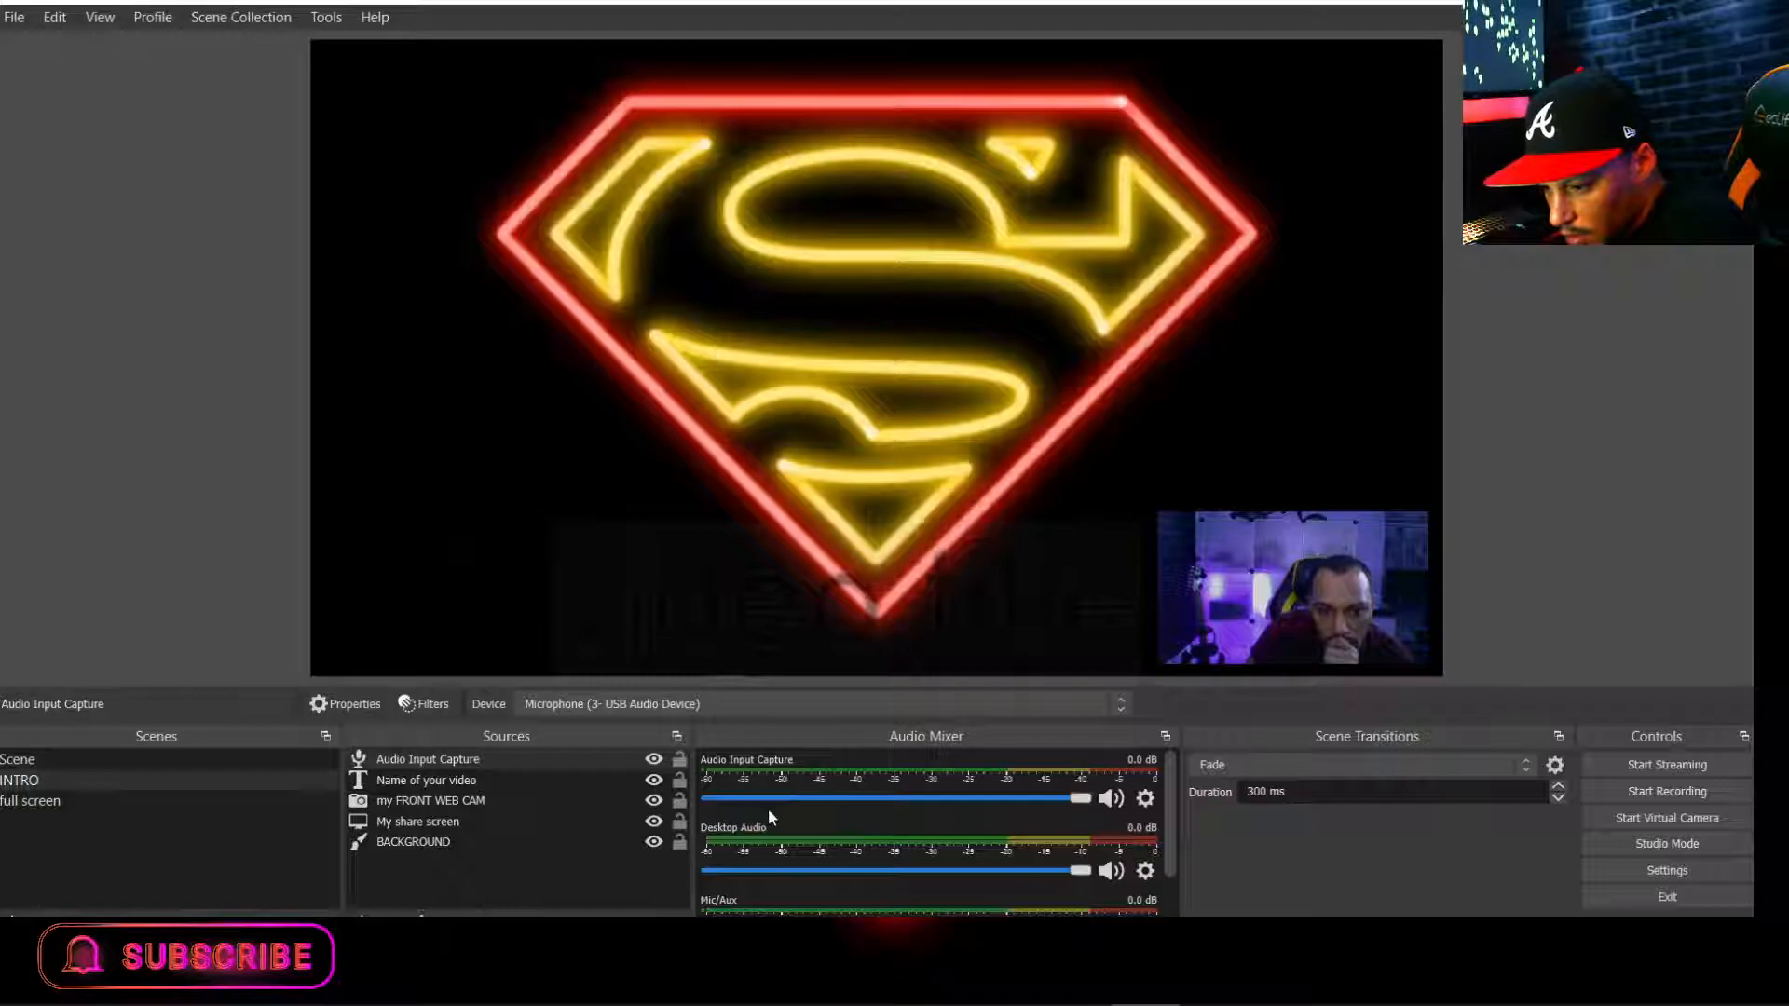
Check the full screen scene's mixer, return to the INTRO scene, and mute Desktop Audio and Mic/Aux.
left_click(131, 799)
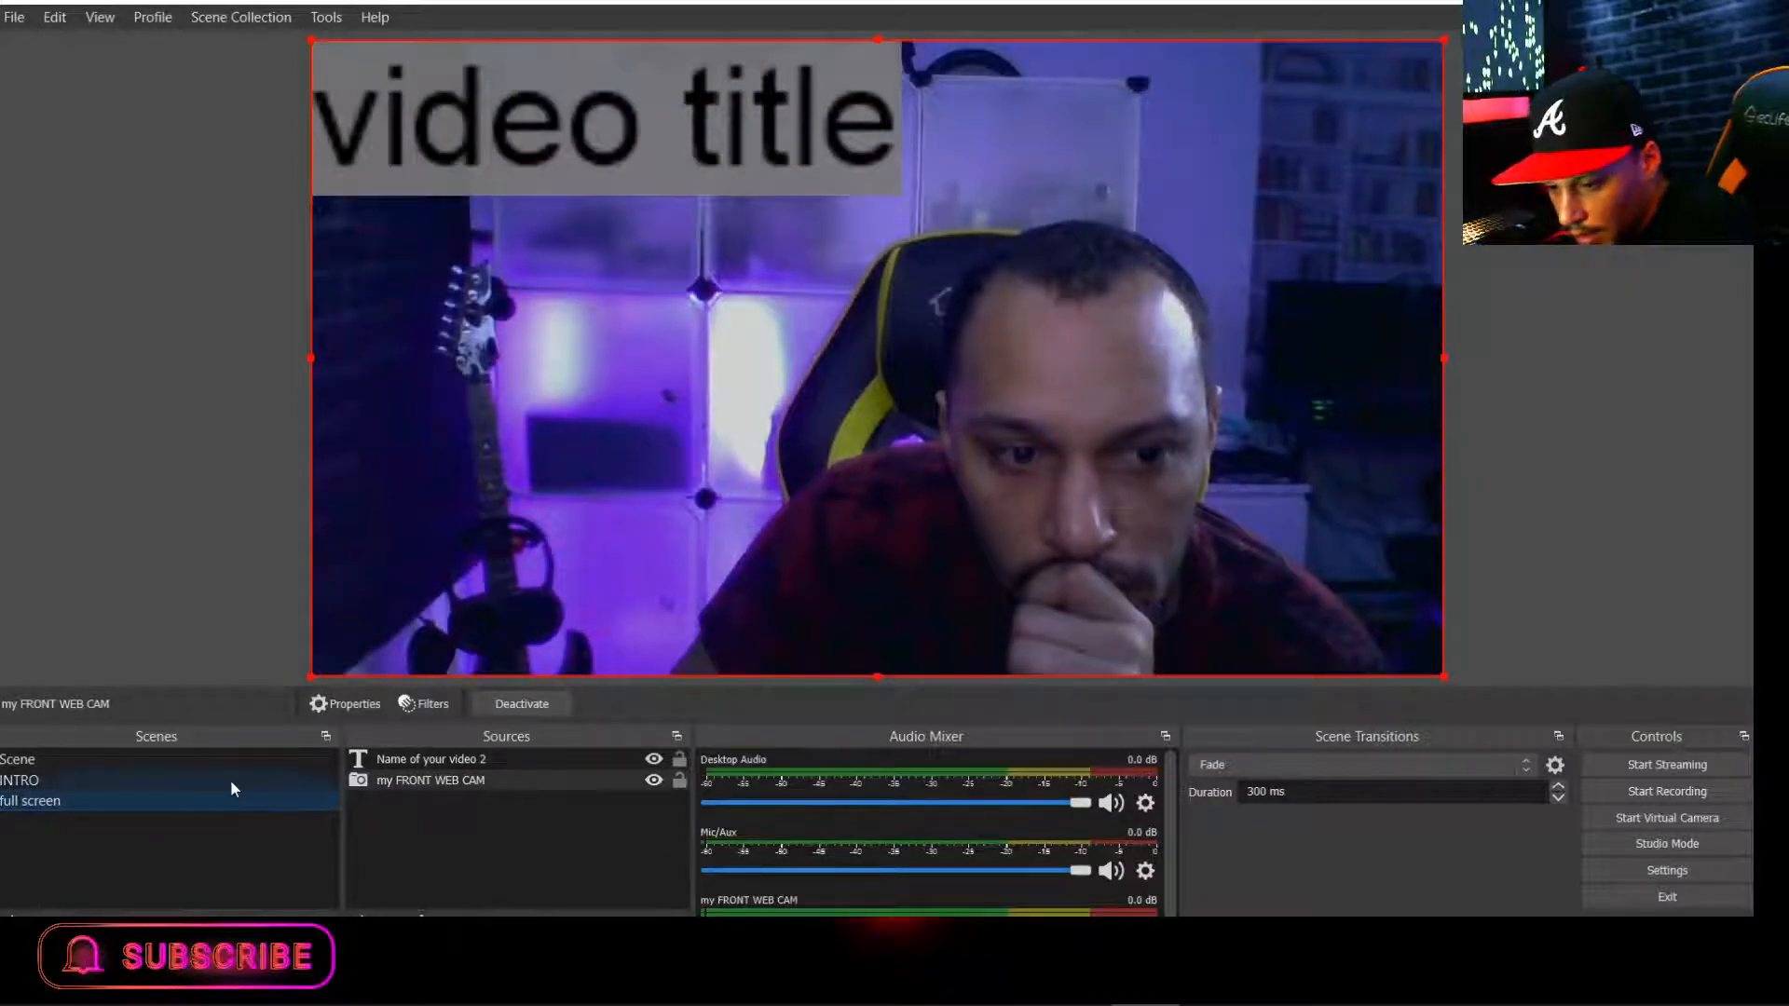
left_click(231, 783)
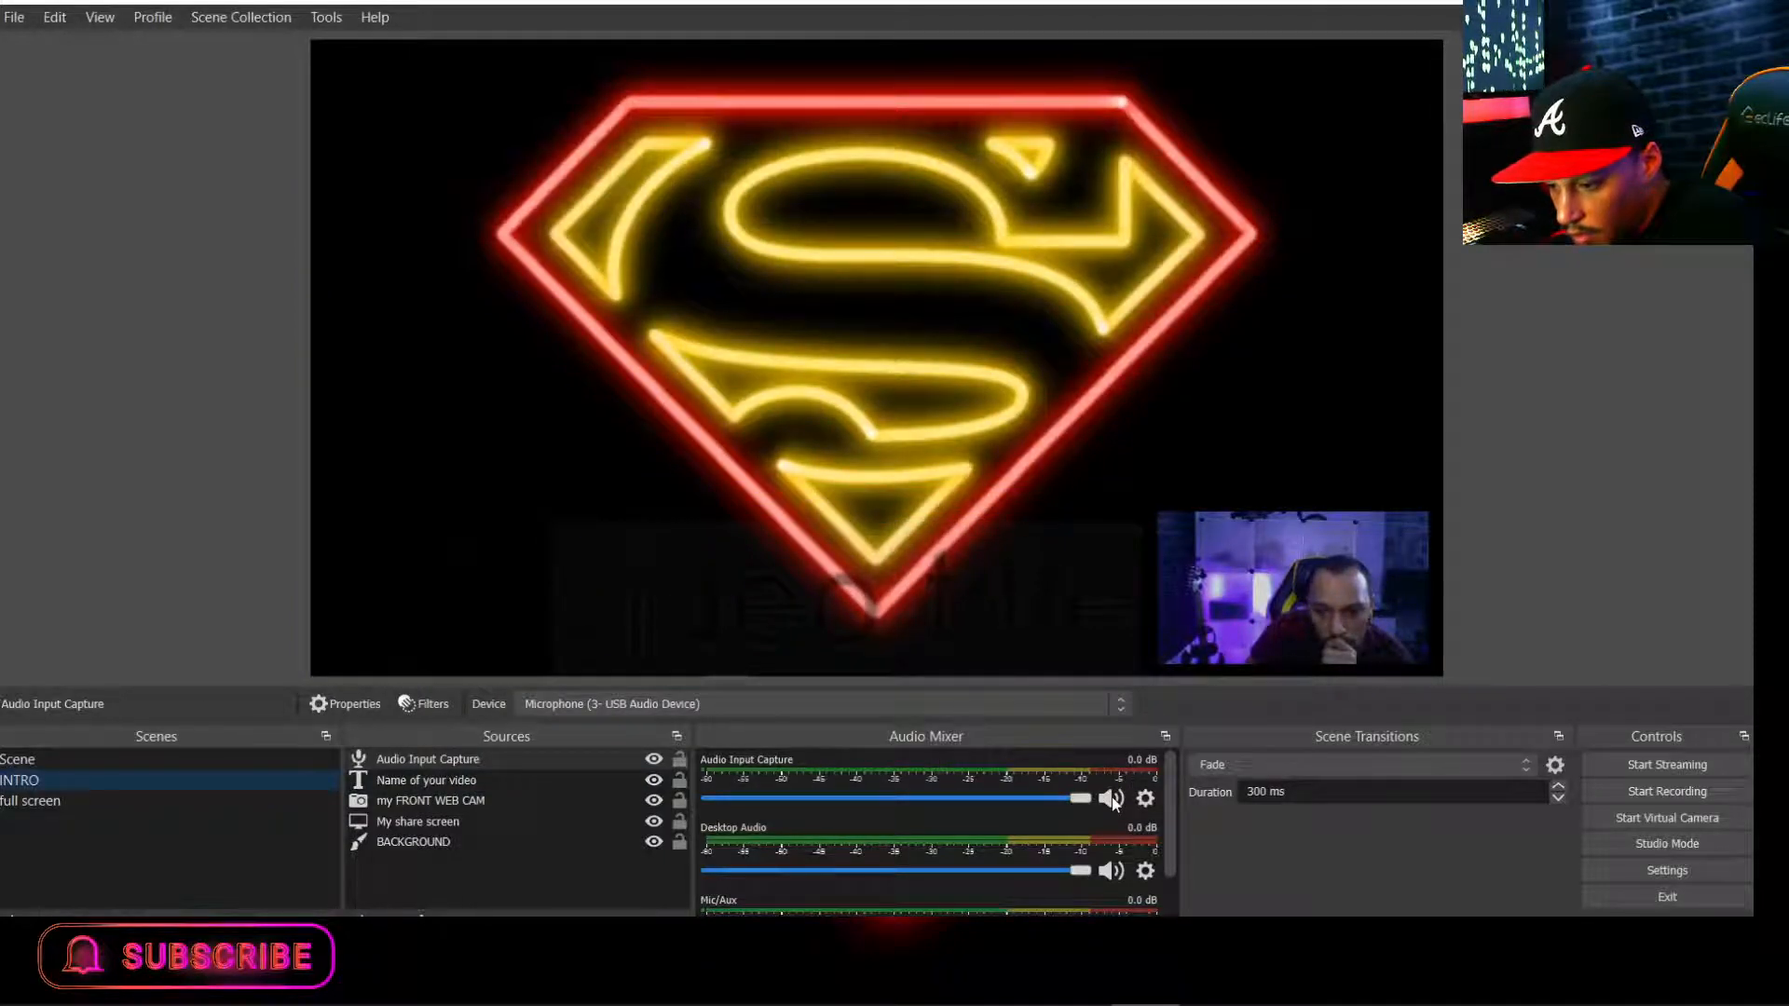
left_click(1111, 870)
scroll(932, 839, "down", 1)
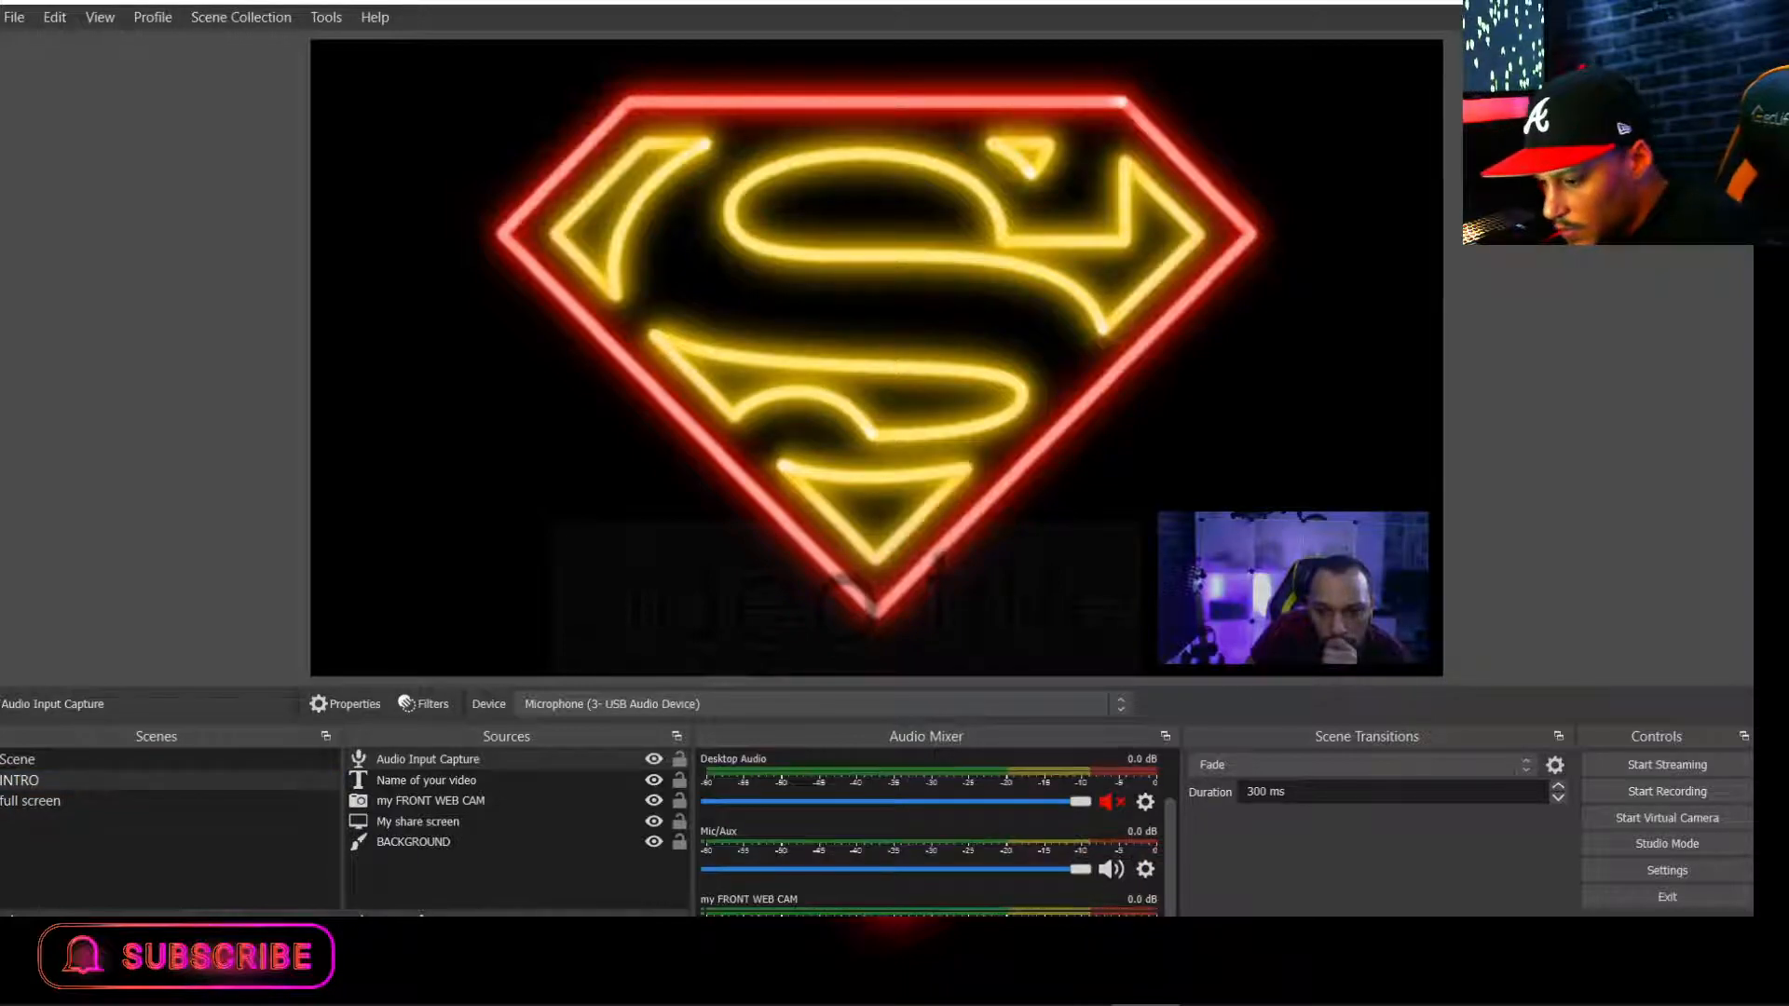
left_click(1111, 869)
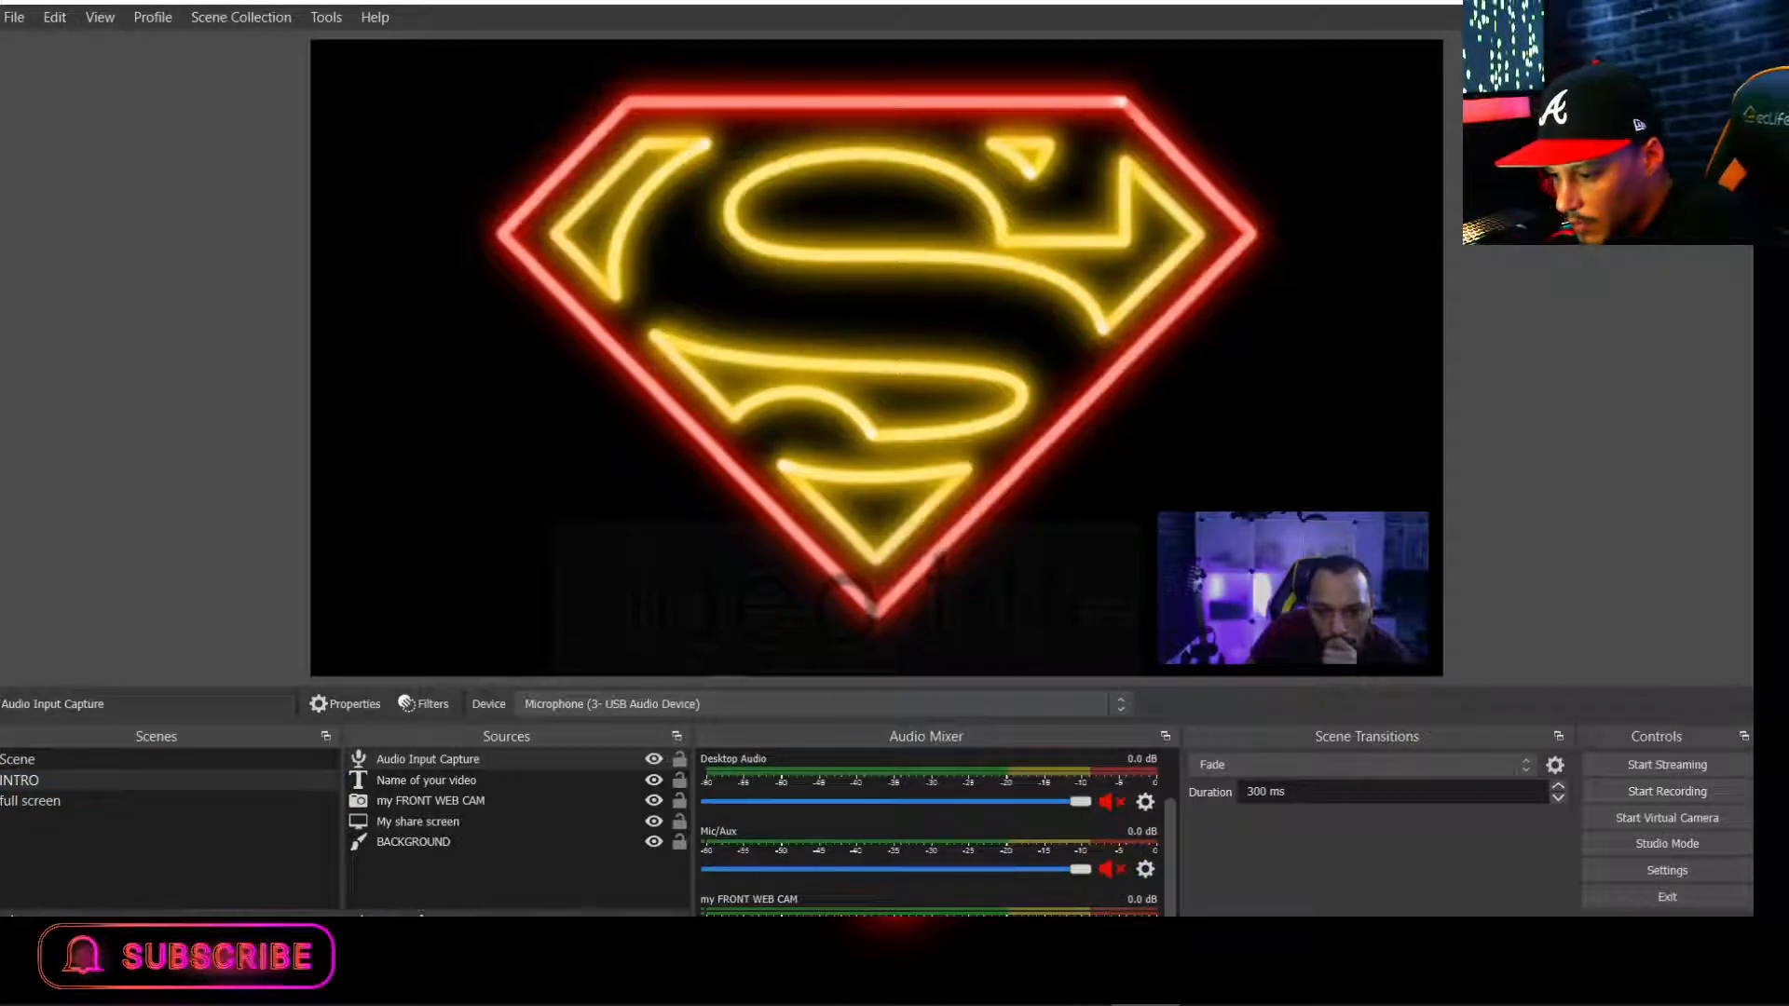
scroll(1118, 865, "up", 1)
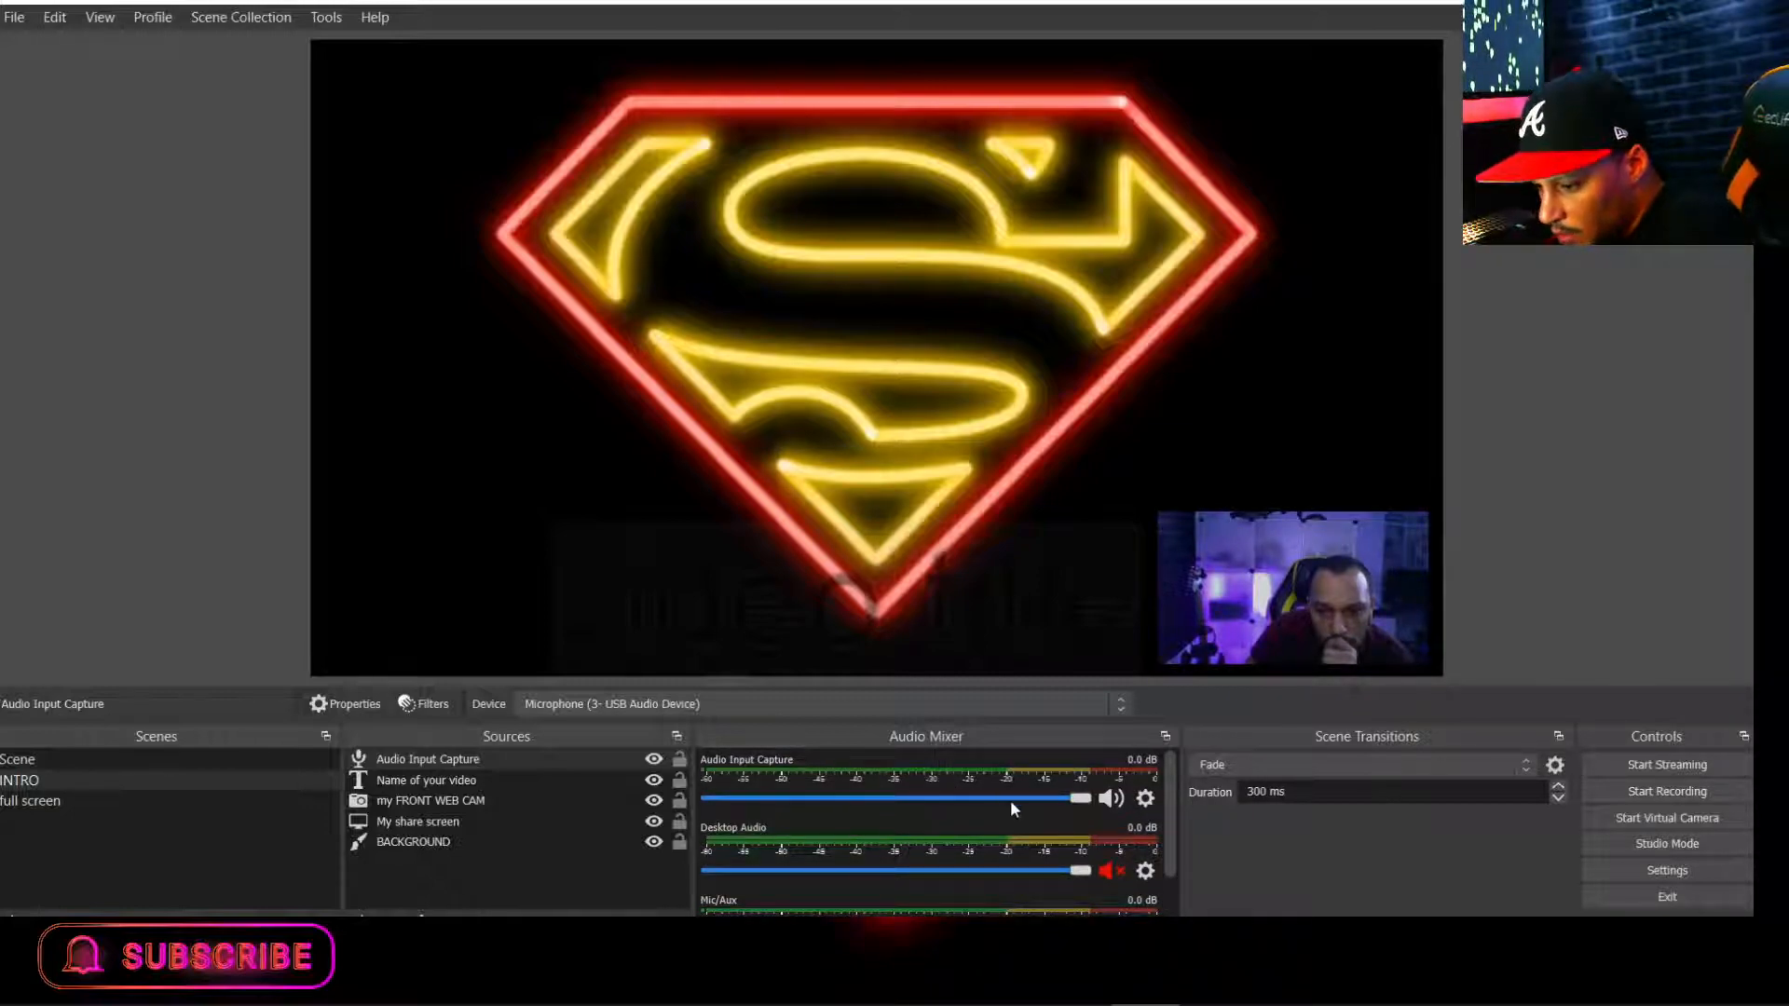
Copy the Audio Input Capture source from the INTRO scene, paste it as a reference into the full screen scene, and compare both scenes.
left_click_drag(1081, 798, 1130, 798)
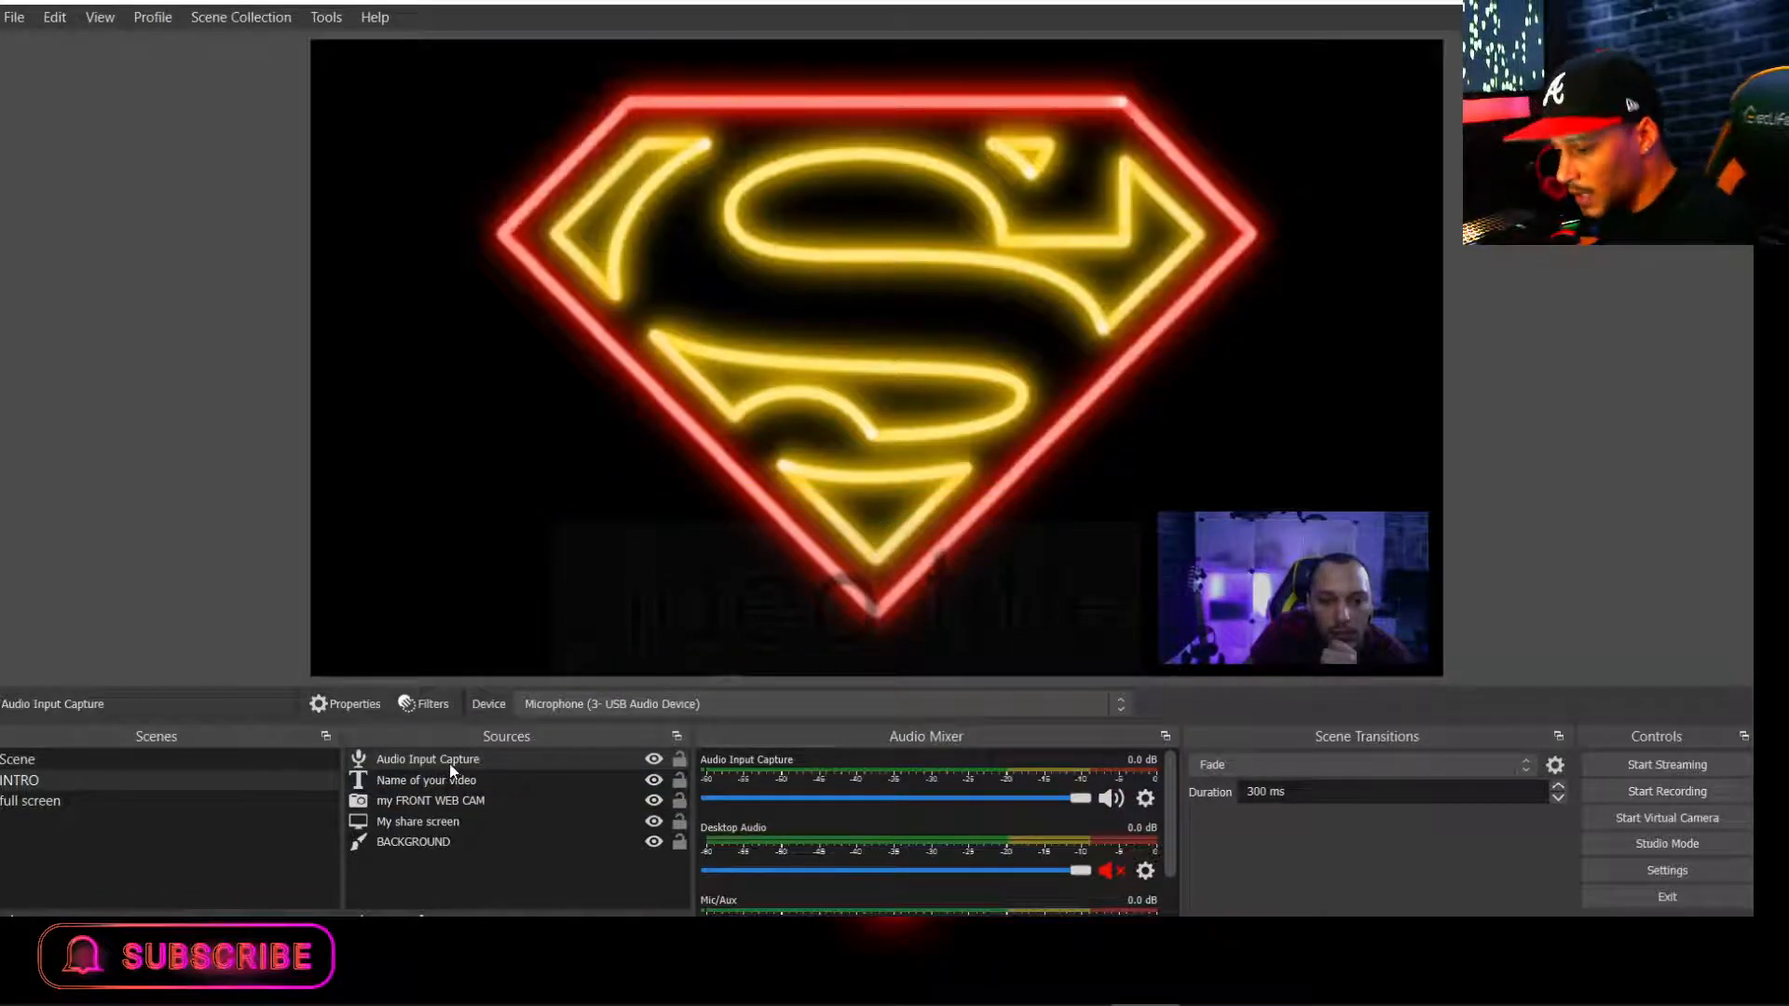
right_click(473, 758)
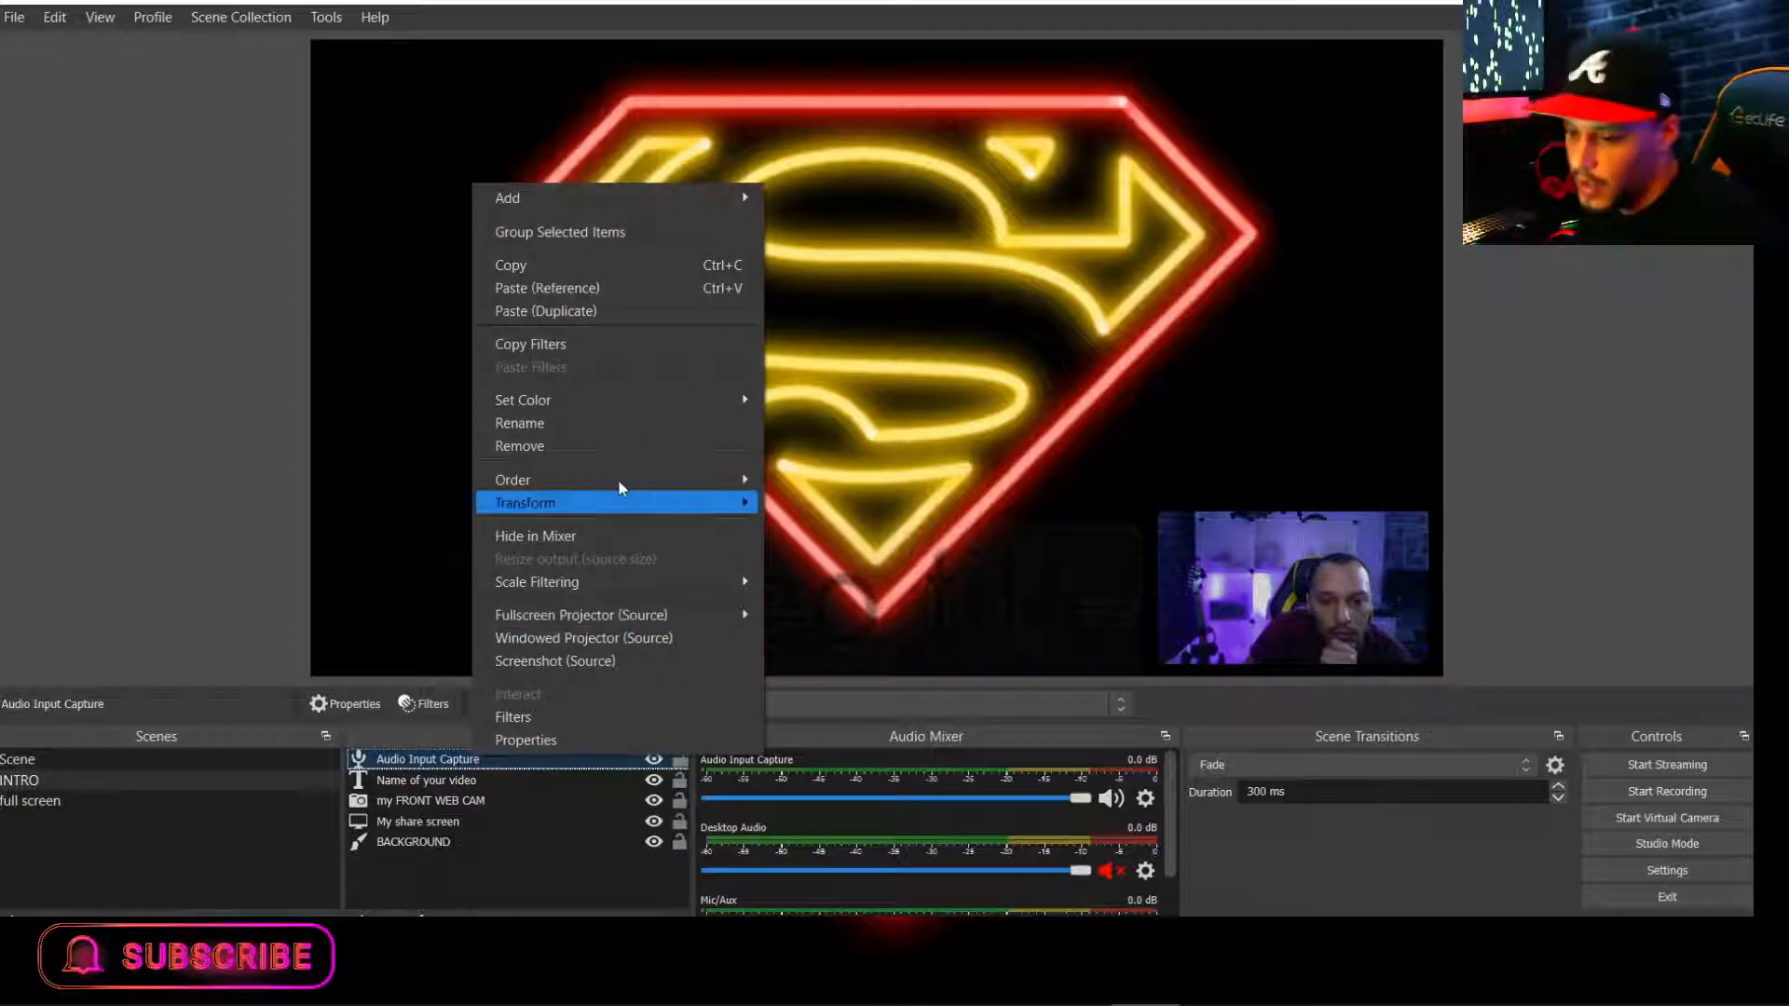
left_click(617, 264)
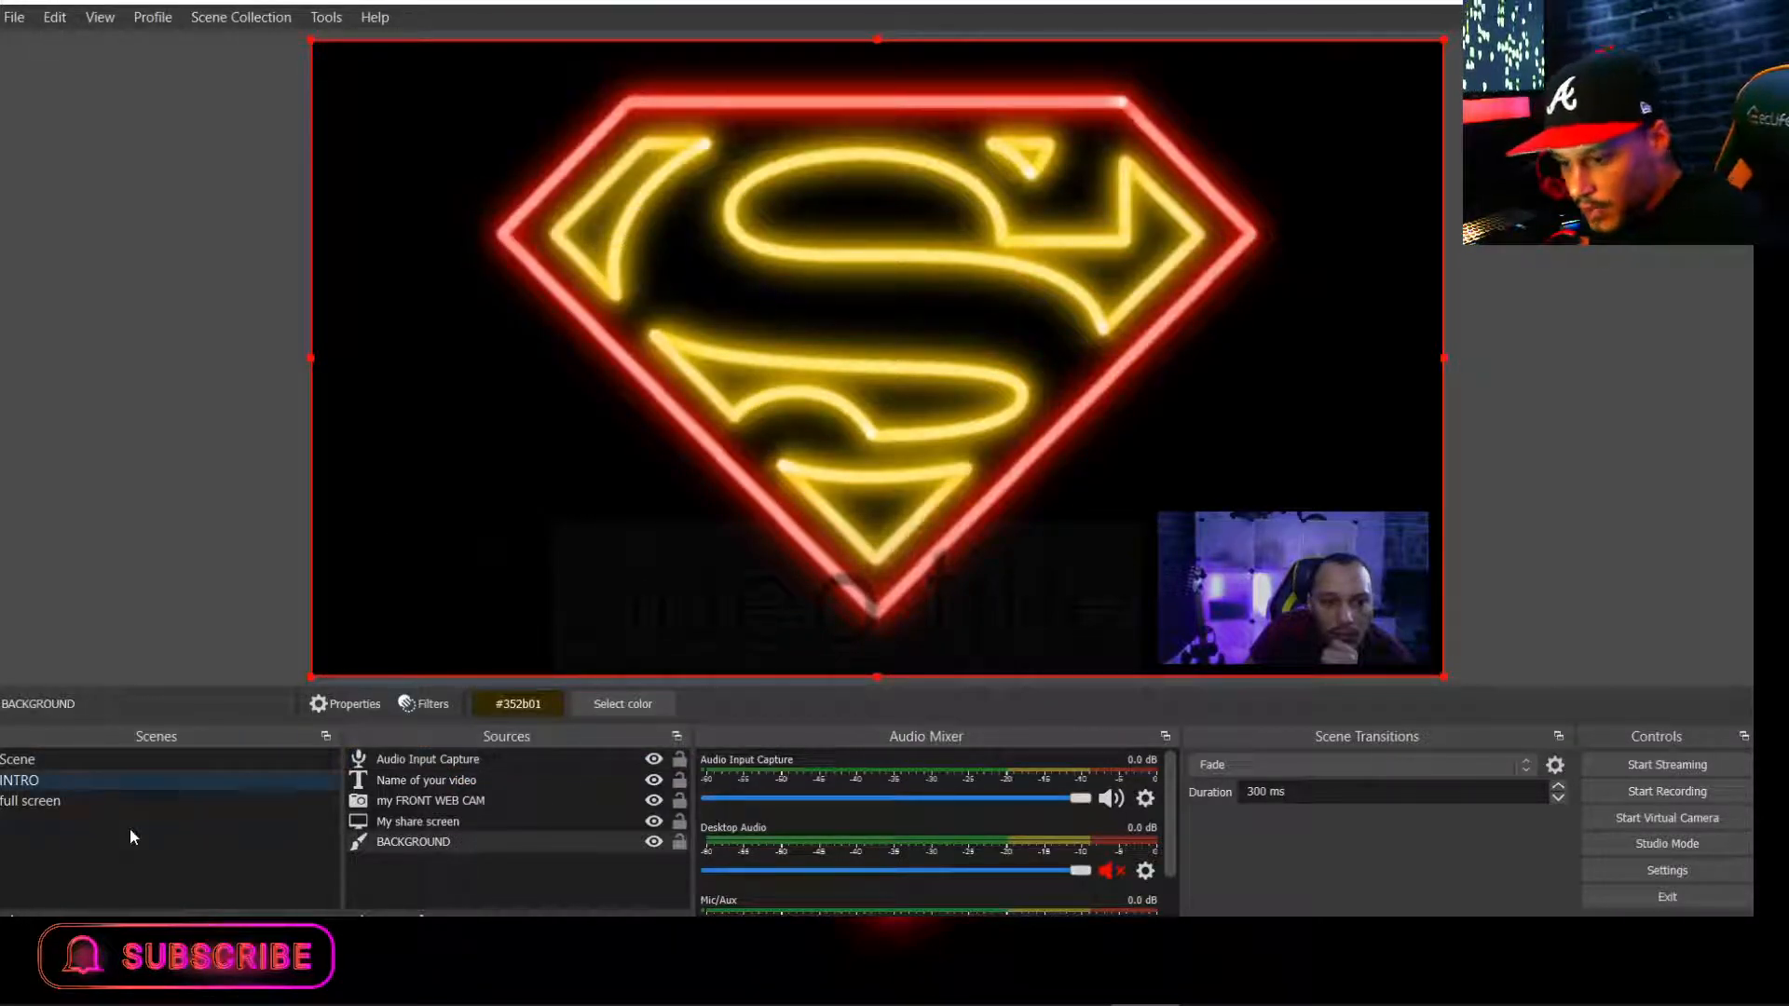
left_click(114, 799)
right_click(439, 842)
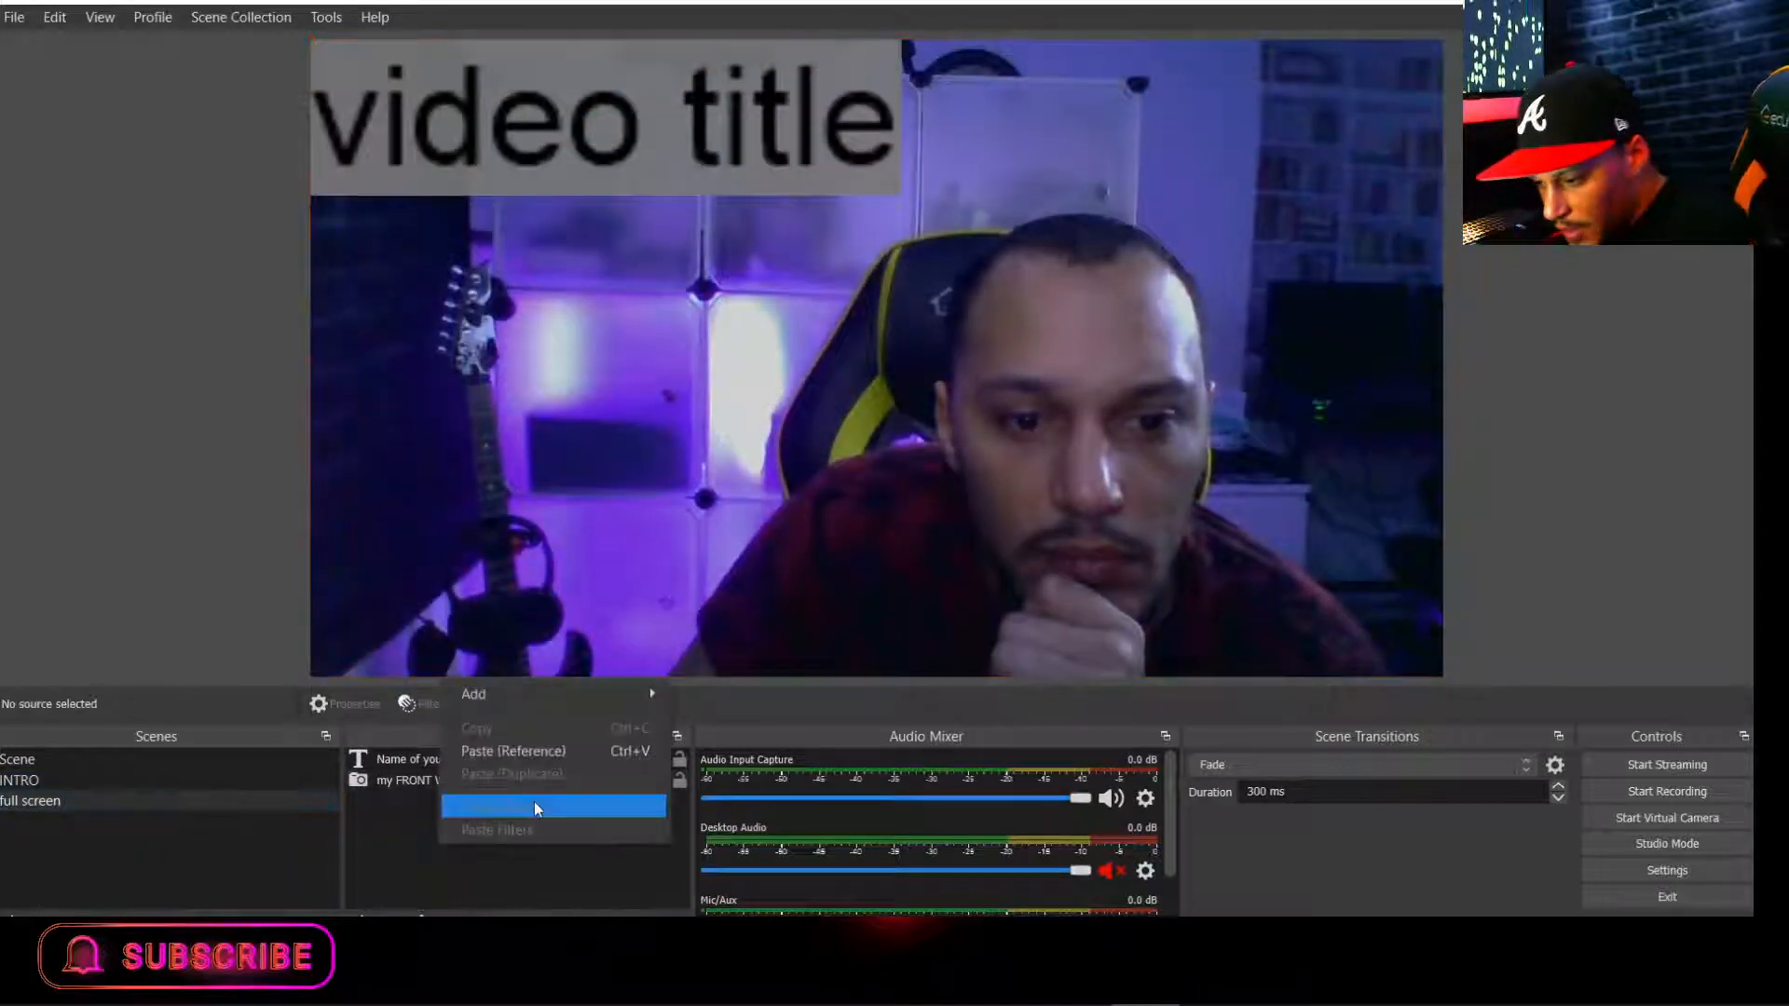
left_click(543, 691)
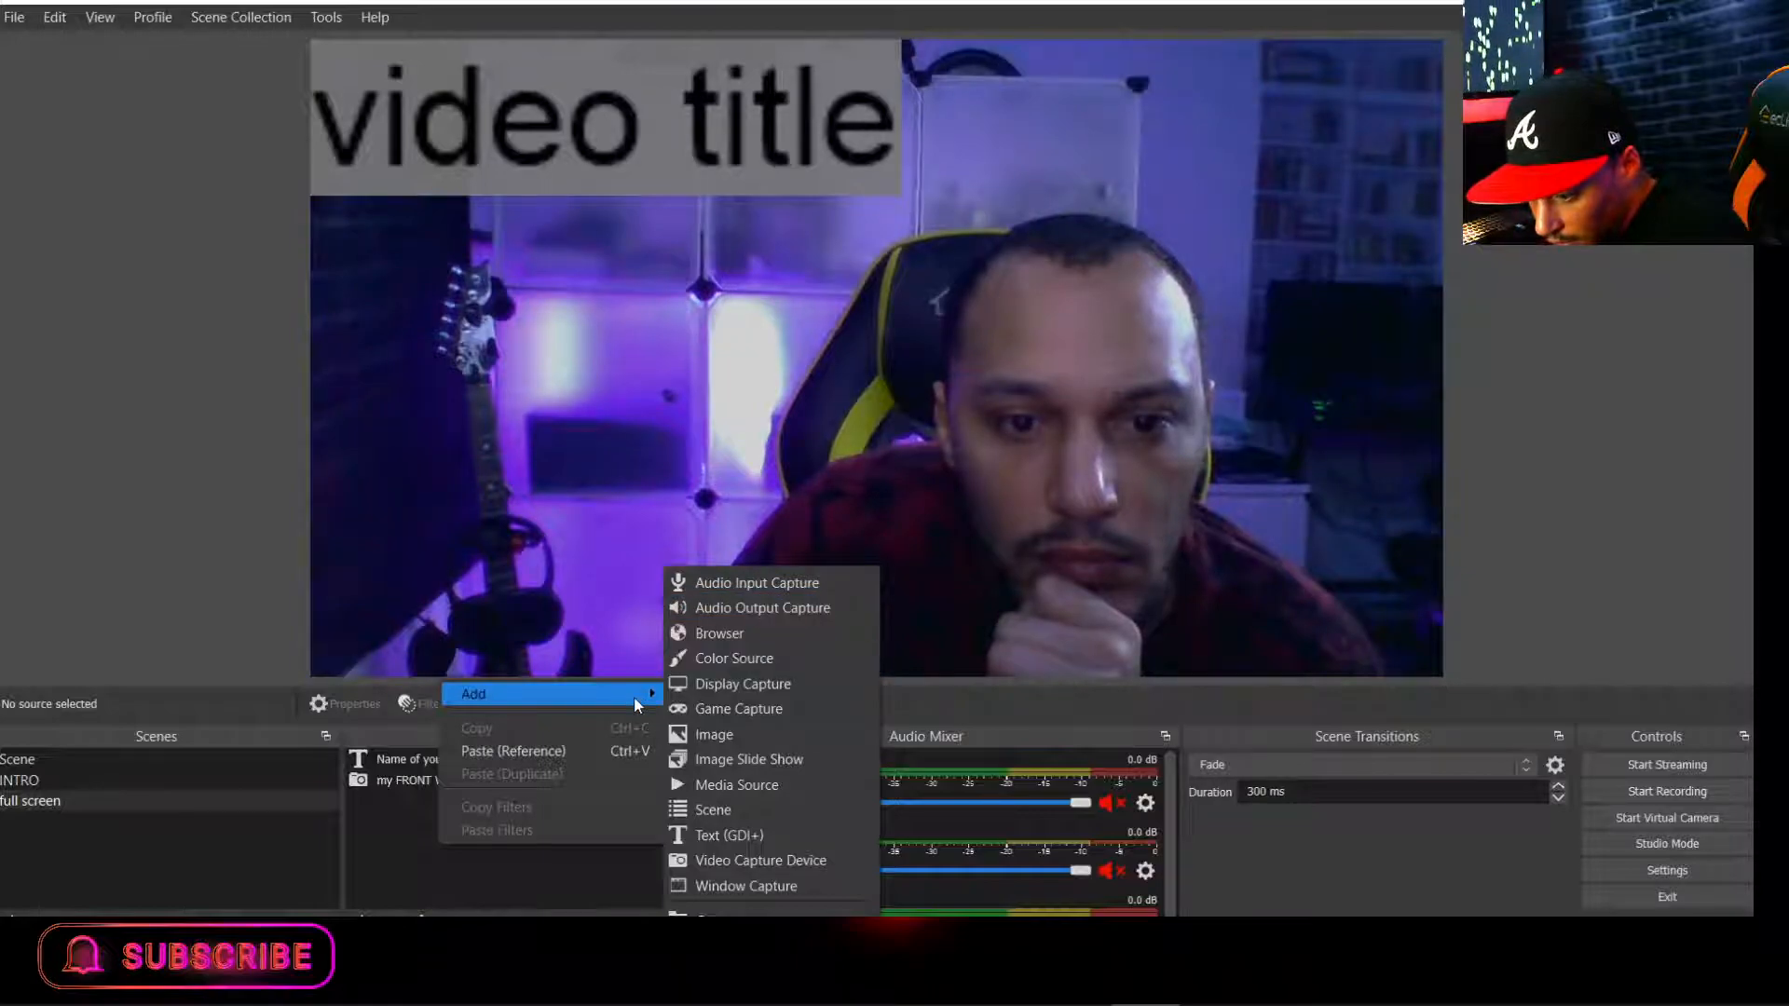
left_click(602, 749)
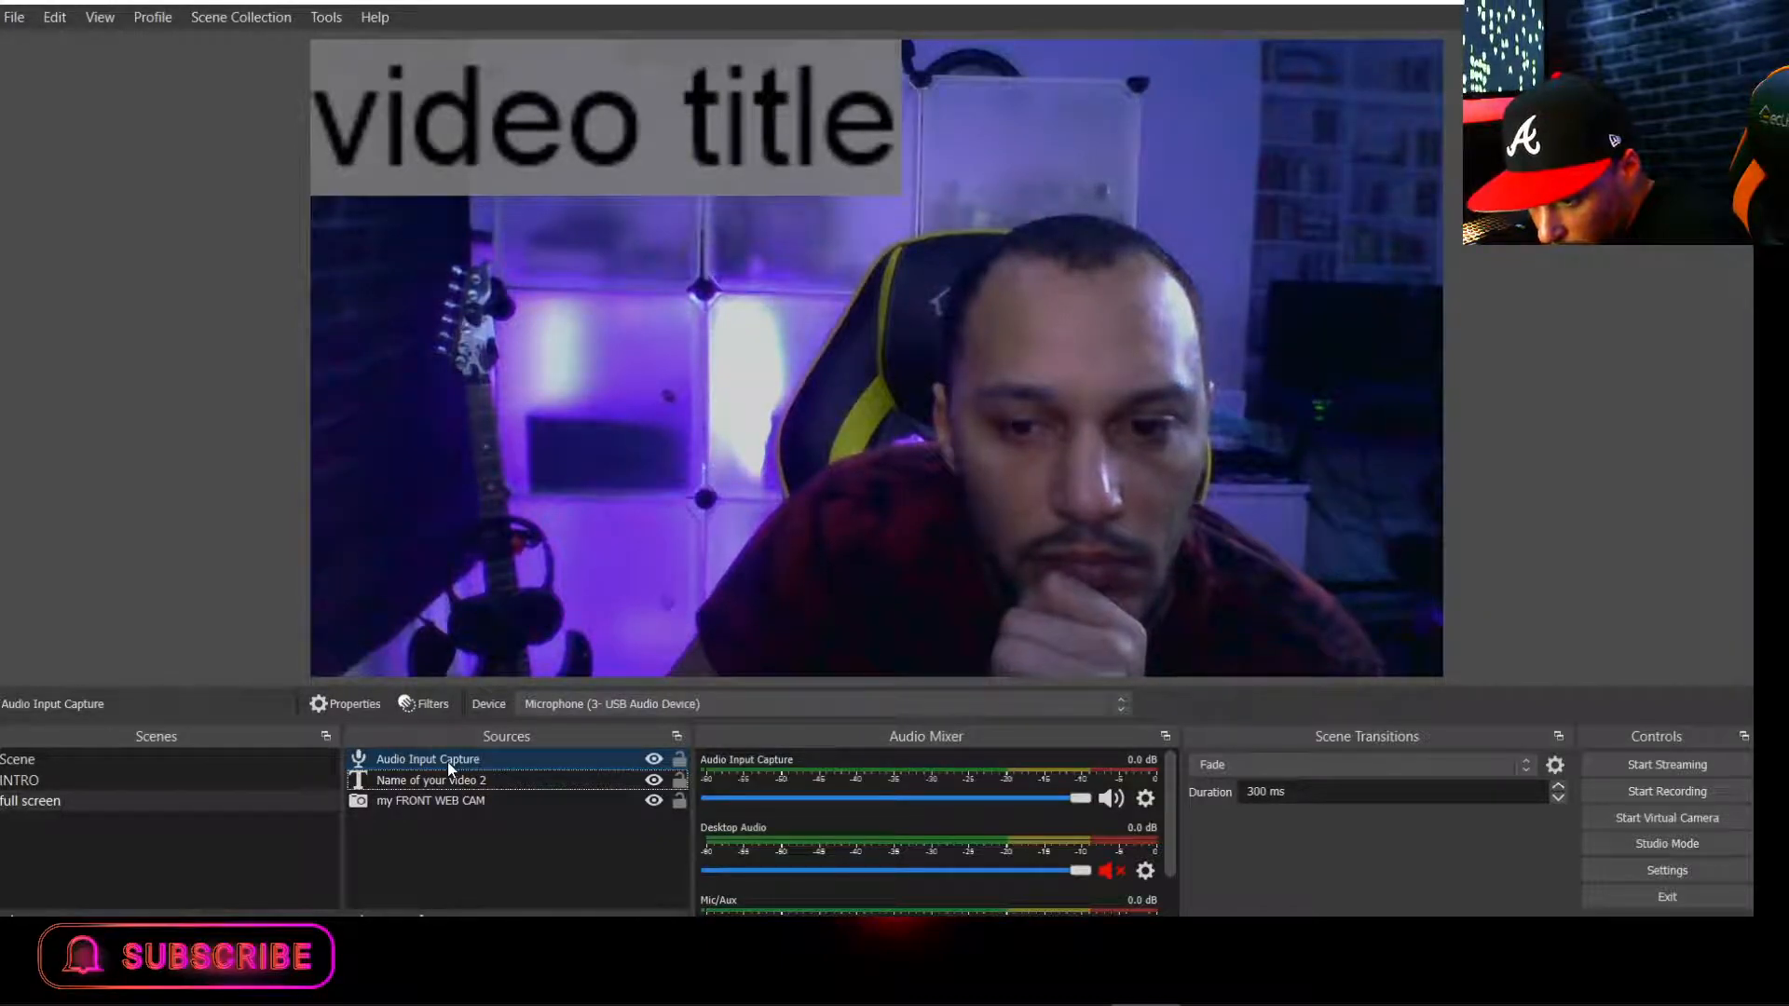
left_click(109, 781)
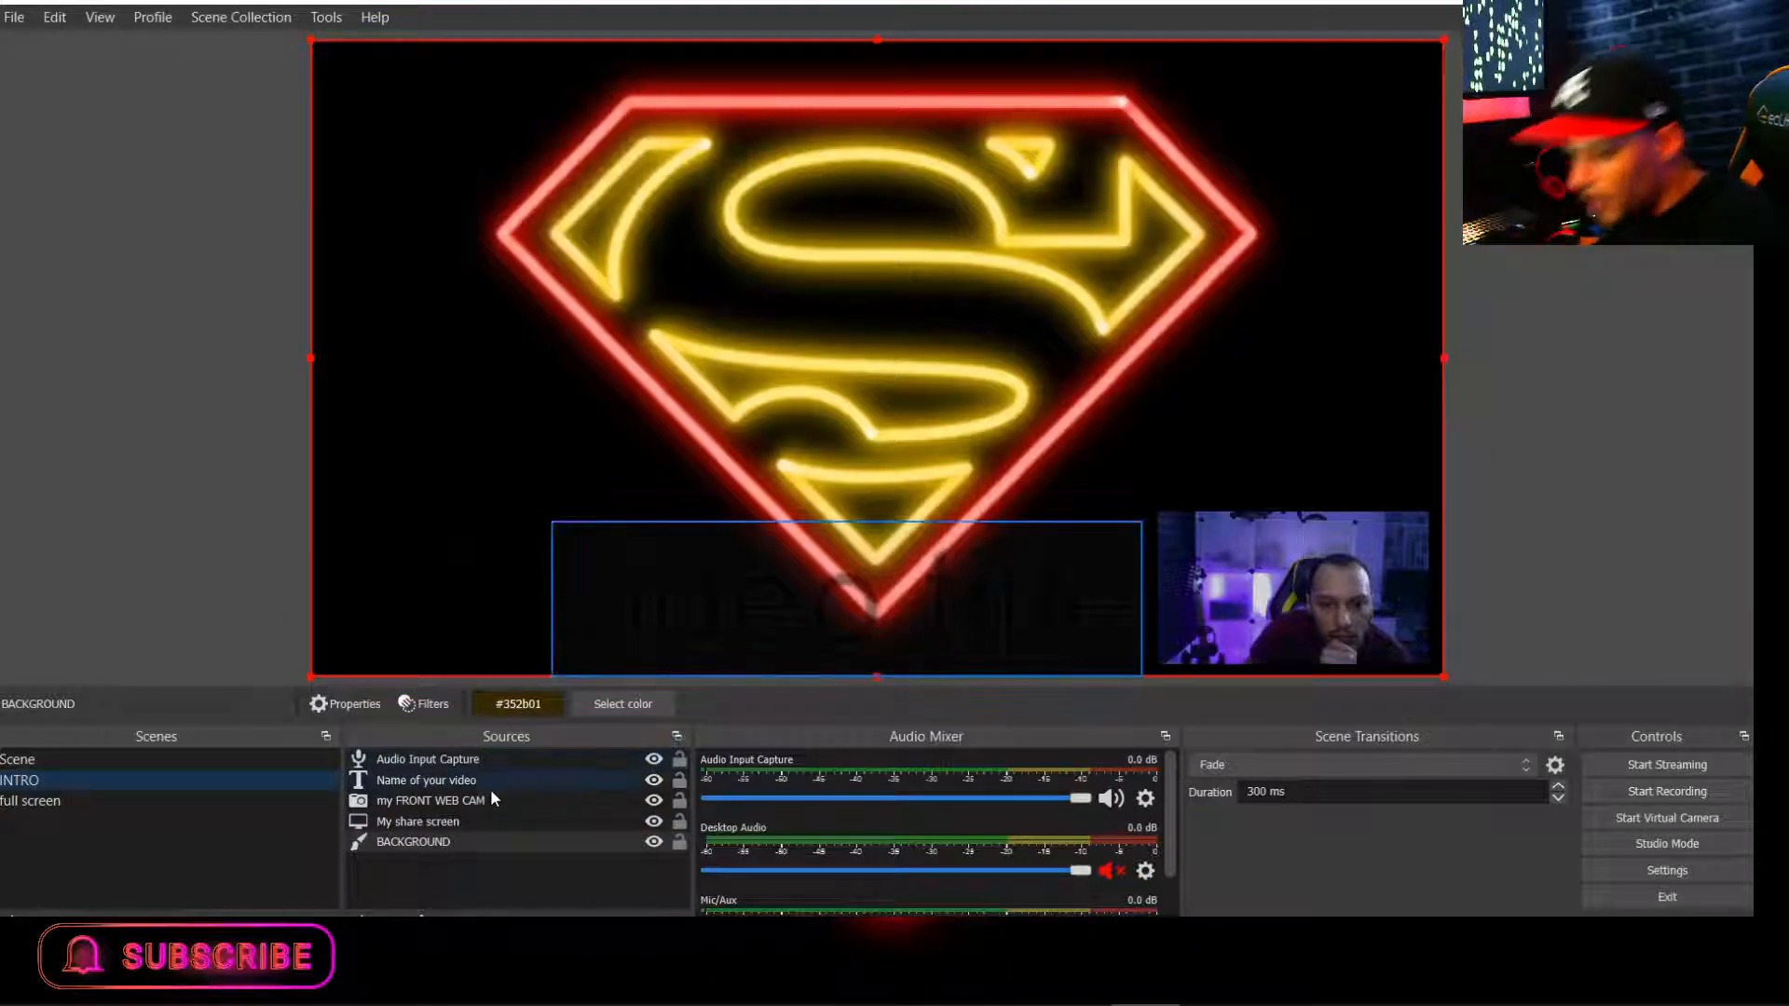
left_click(200, 798)
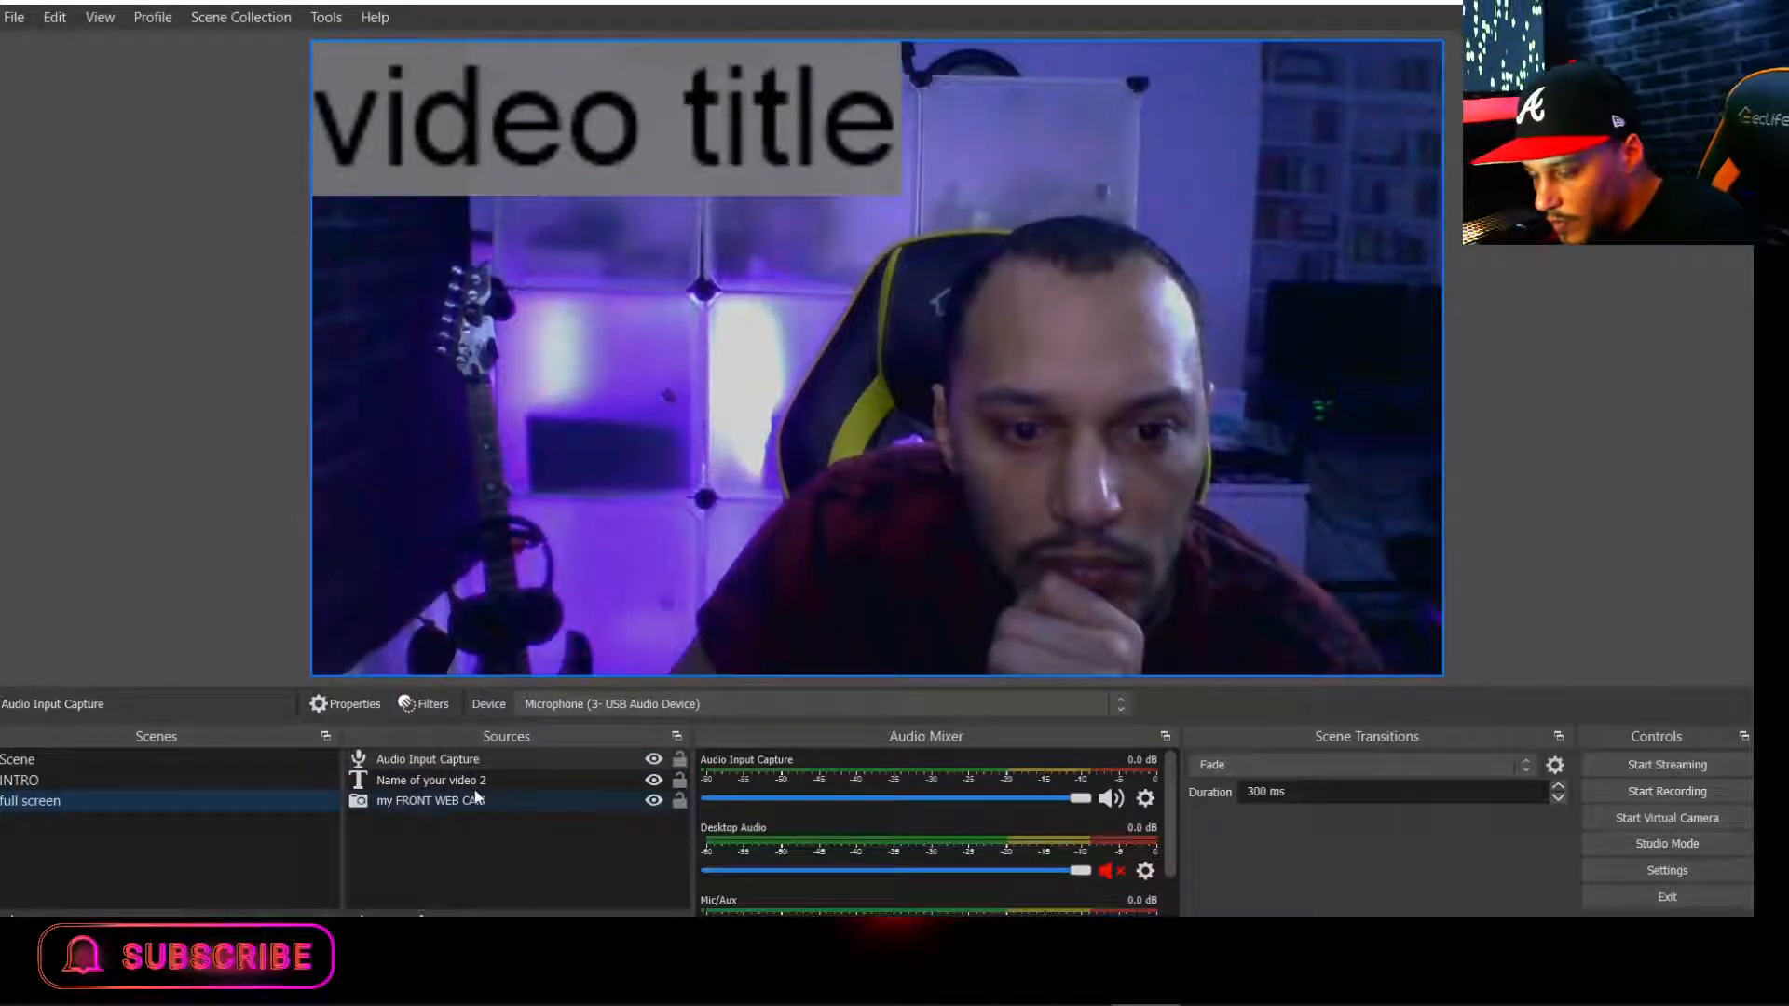
Toggle the visibility of the video title text and the front webcam off and on, and check the microphone's device choices.
left_click(654, 782)
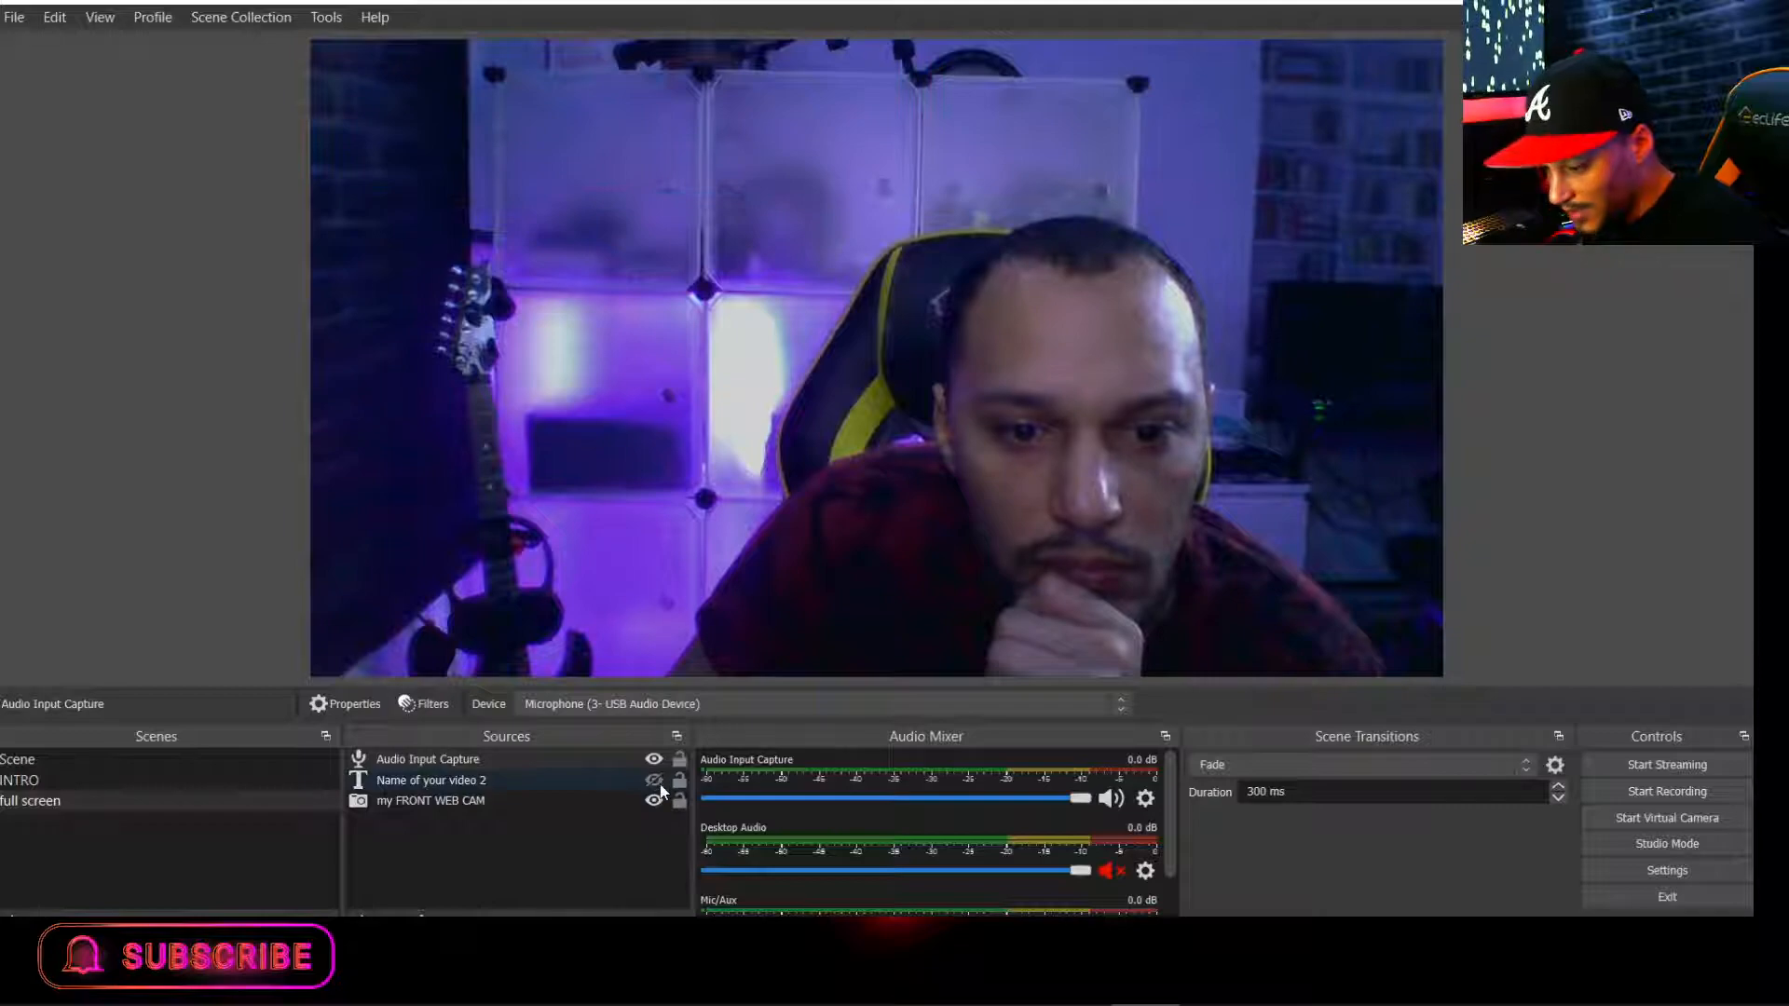
left_click(654, 780)
left_click(654, 780)
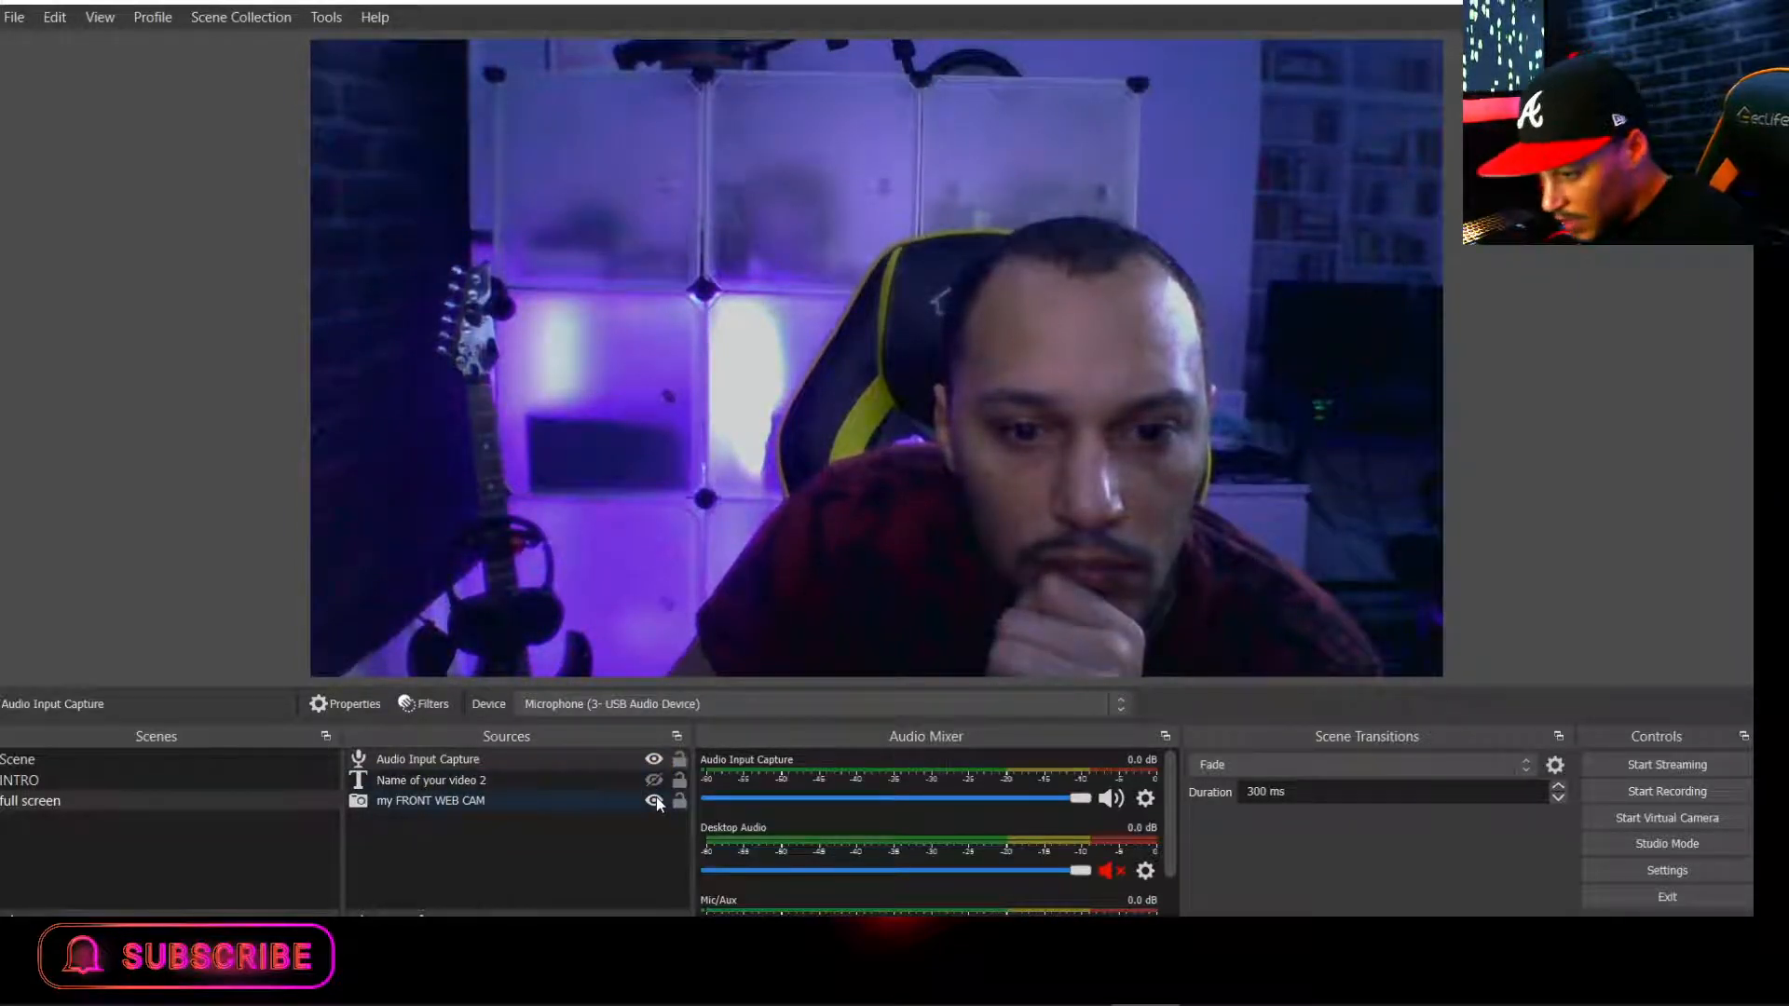
left_click(654, 780)
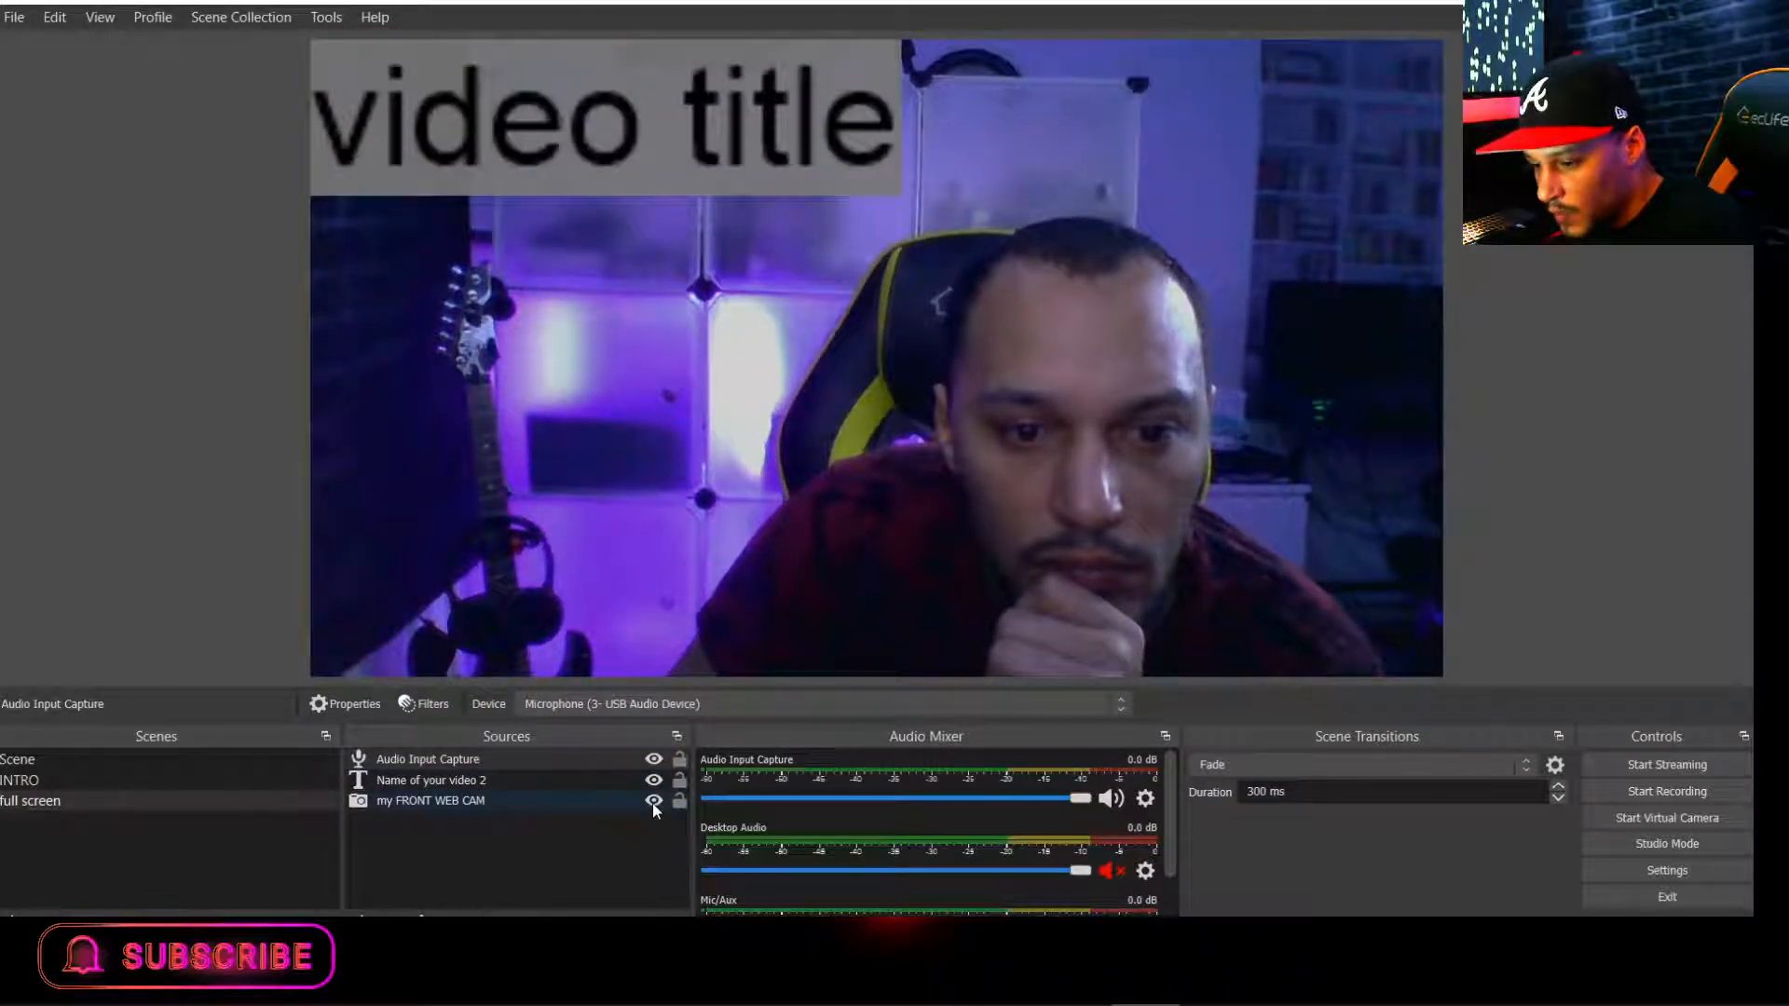
left_click(654, 800)
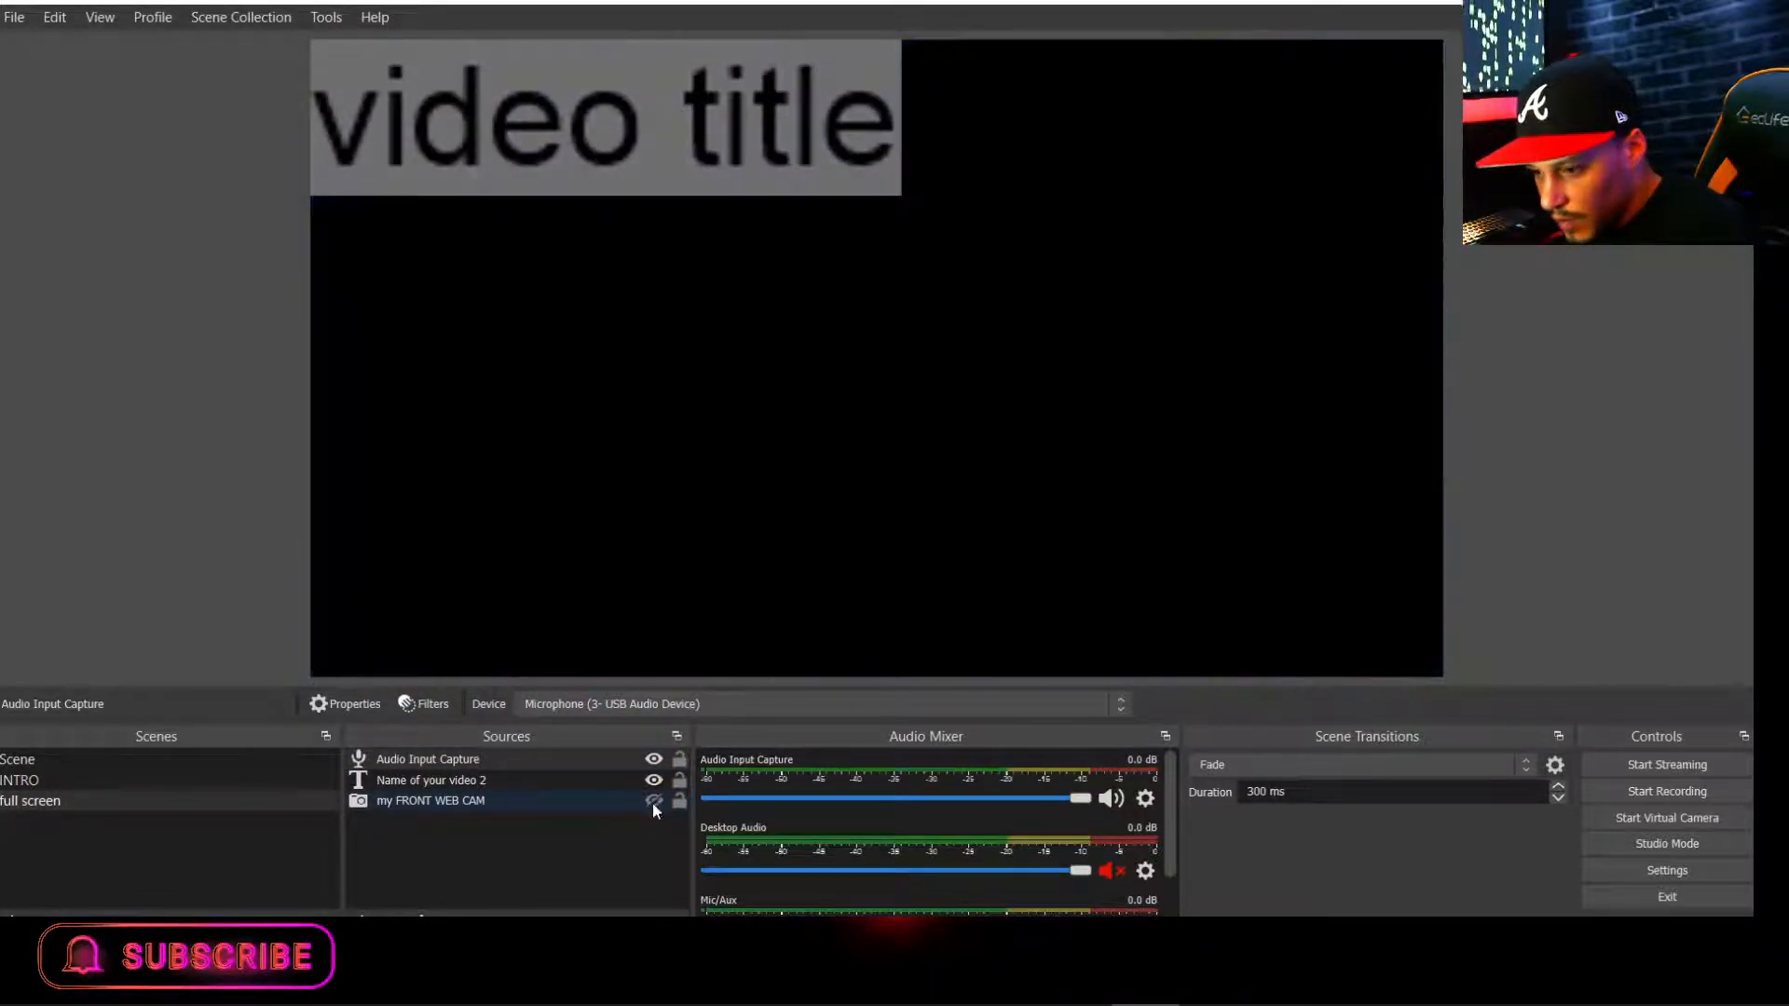
left_click(654, 801)
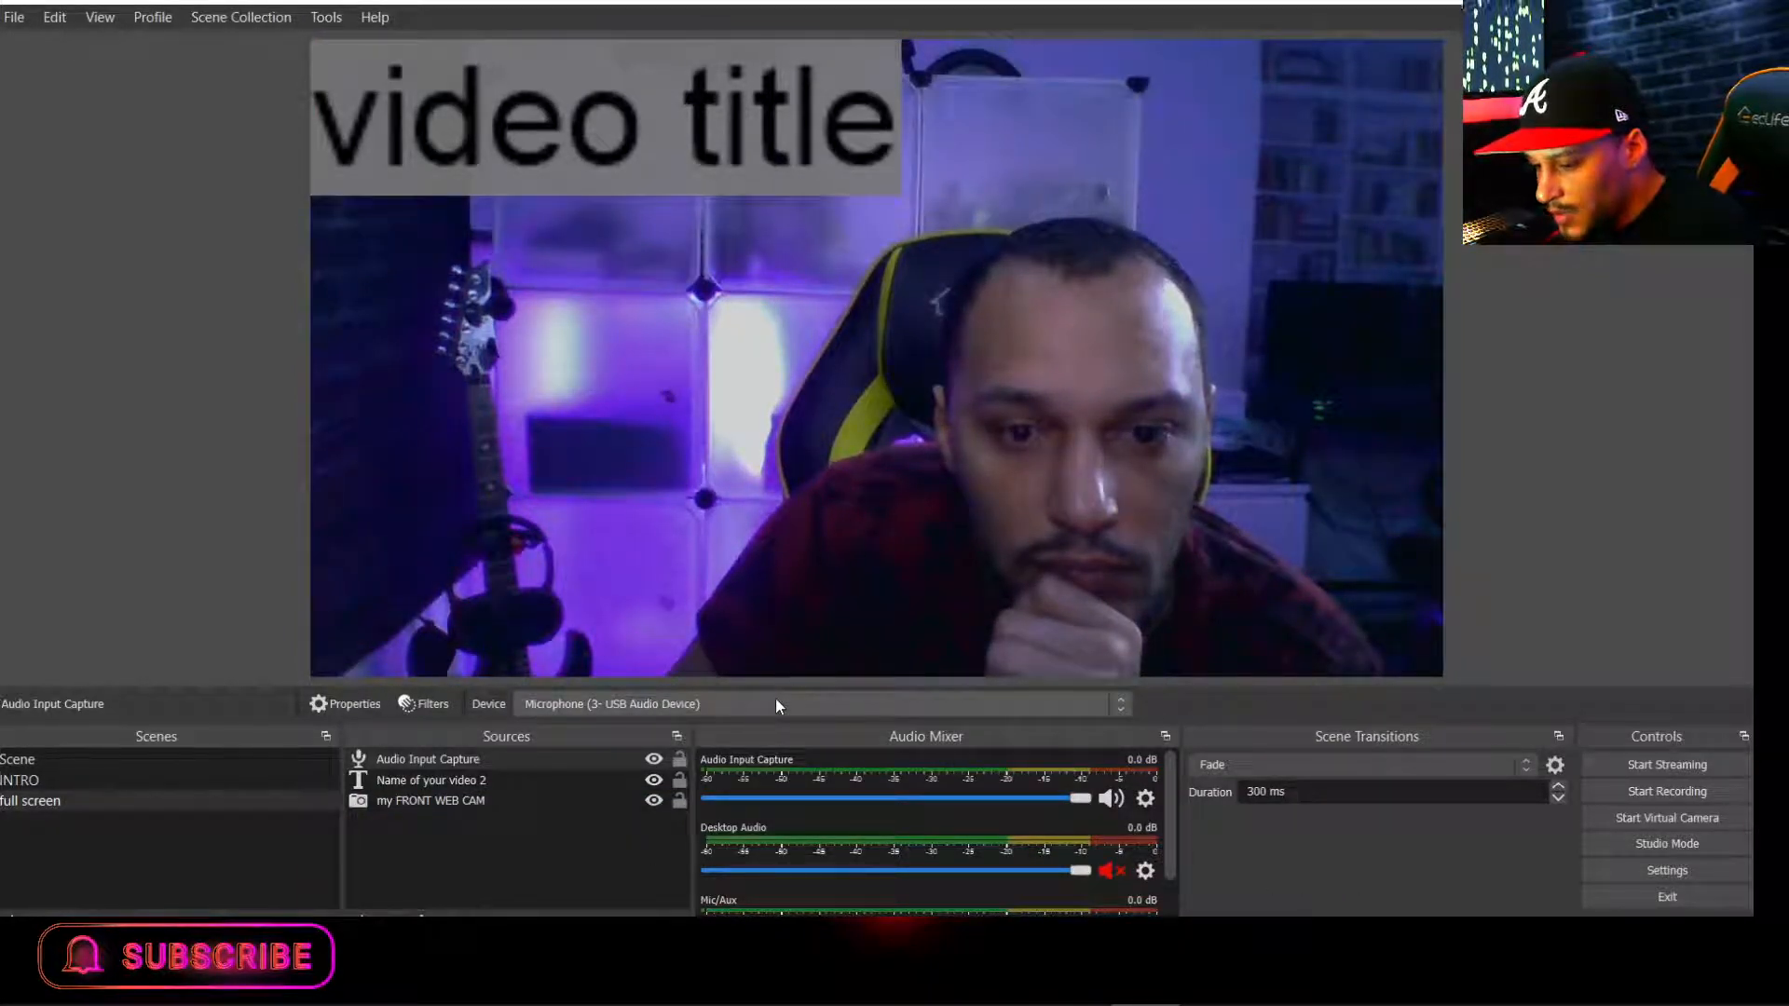
left_click(1122, 700)
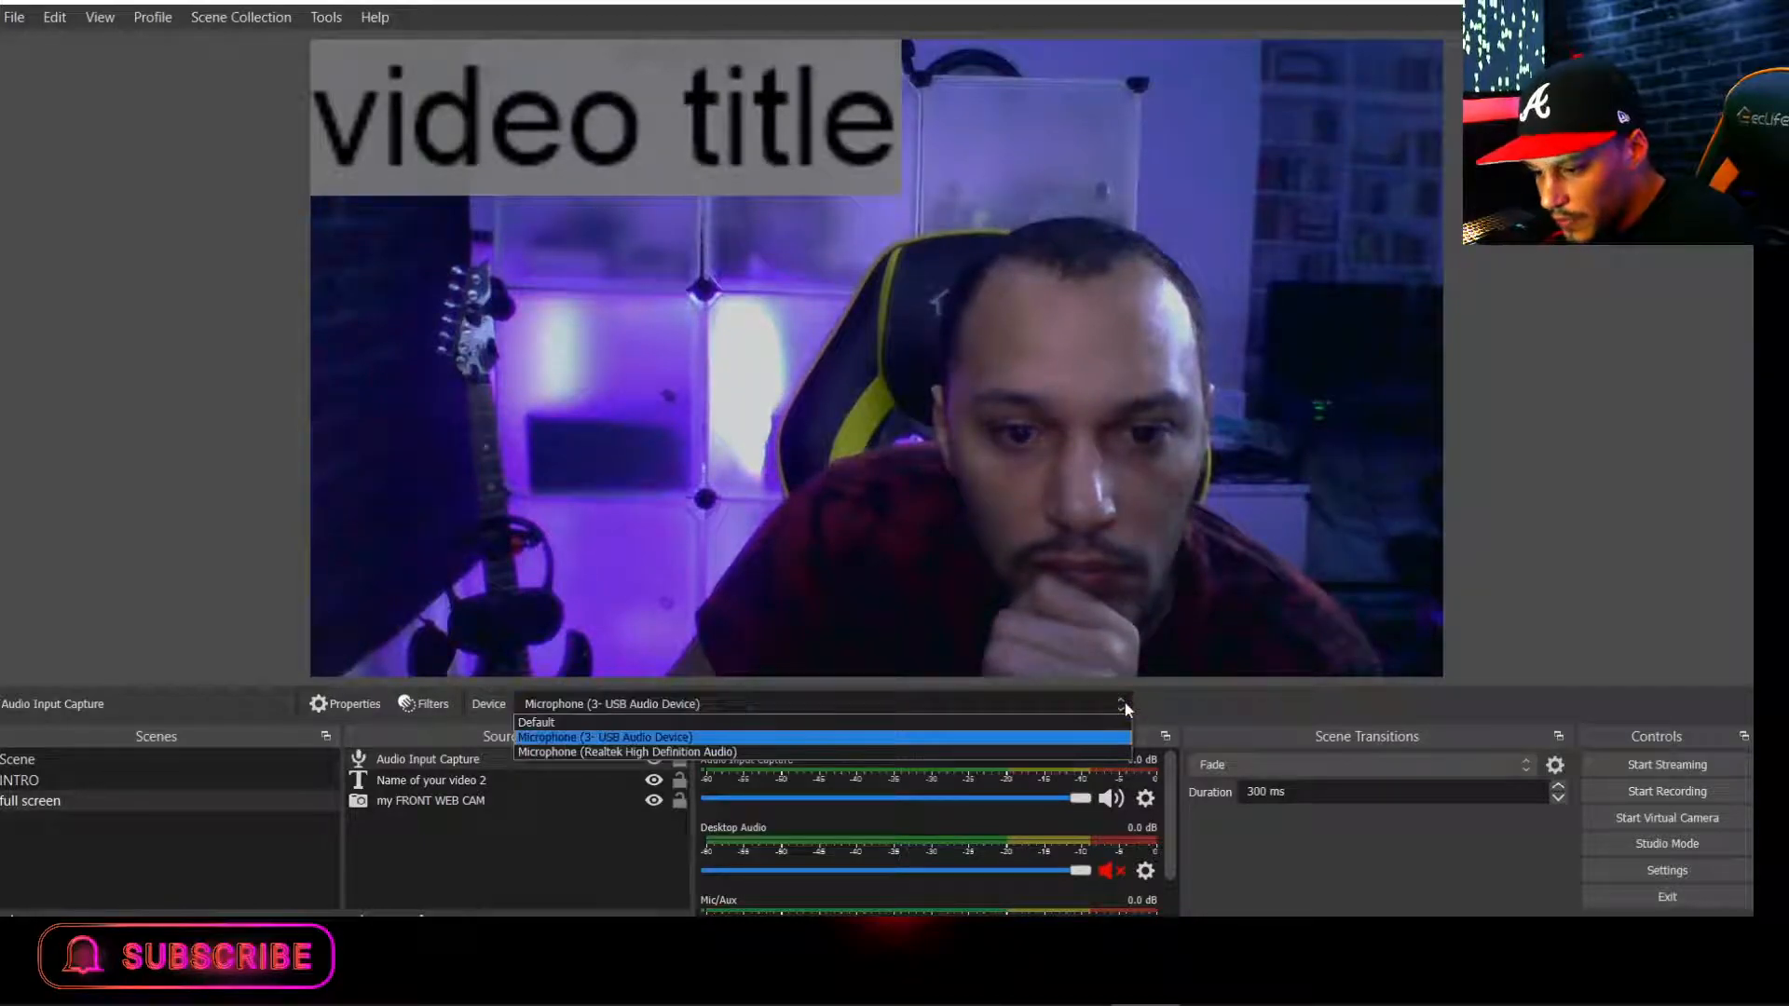
left_click(1126, 702)
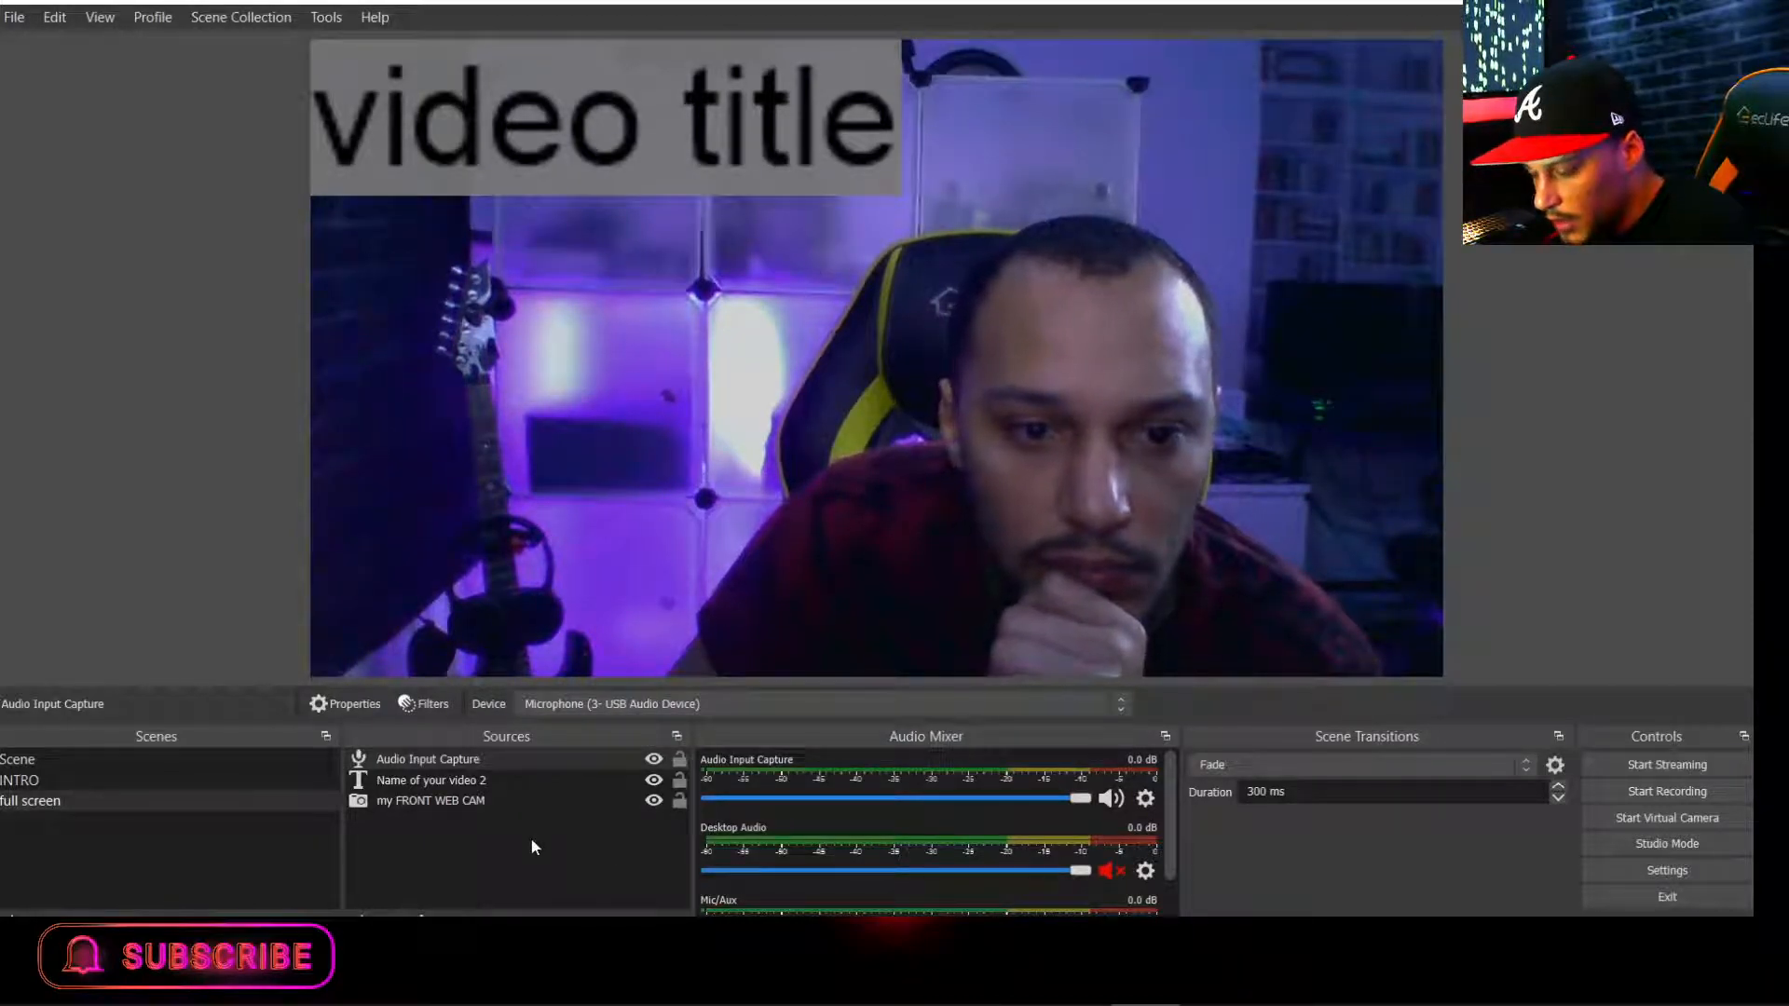
Add a Color Correction effect filter with its default name to the my FRONT WEB CAM source.
left_click(417, 803)
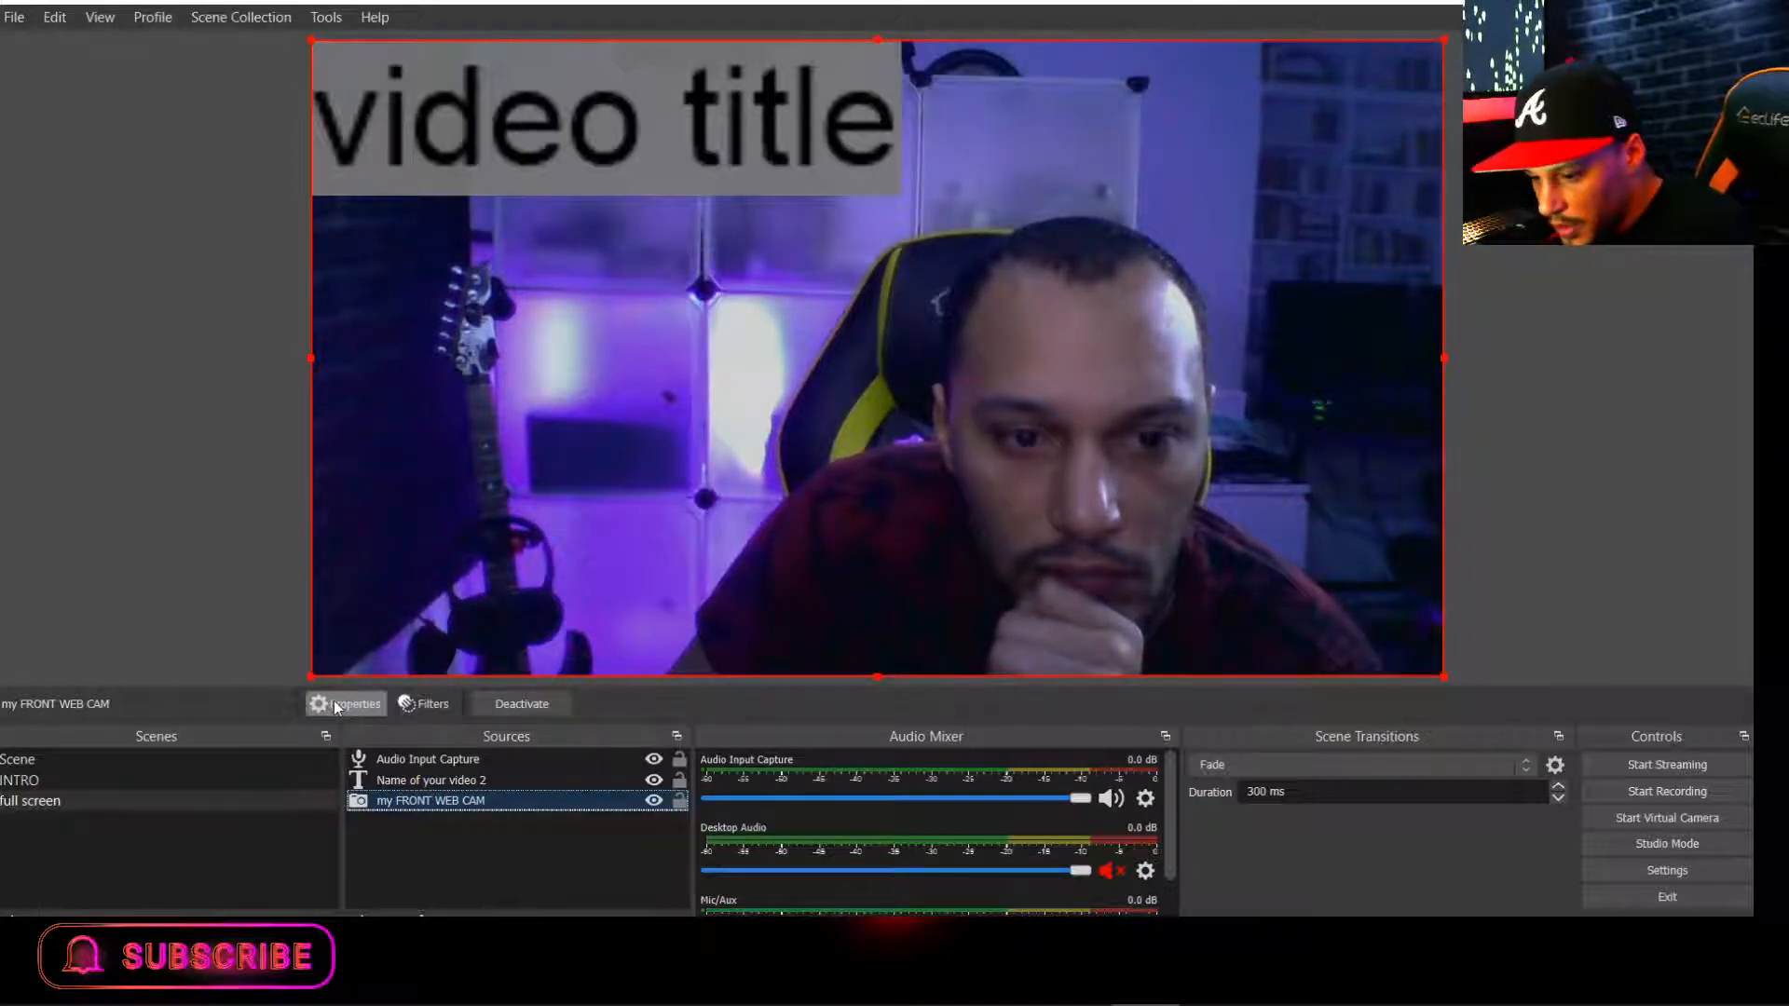
left_click(424, 704)
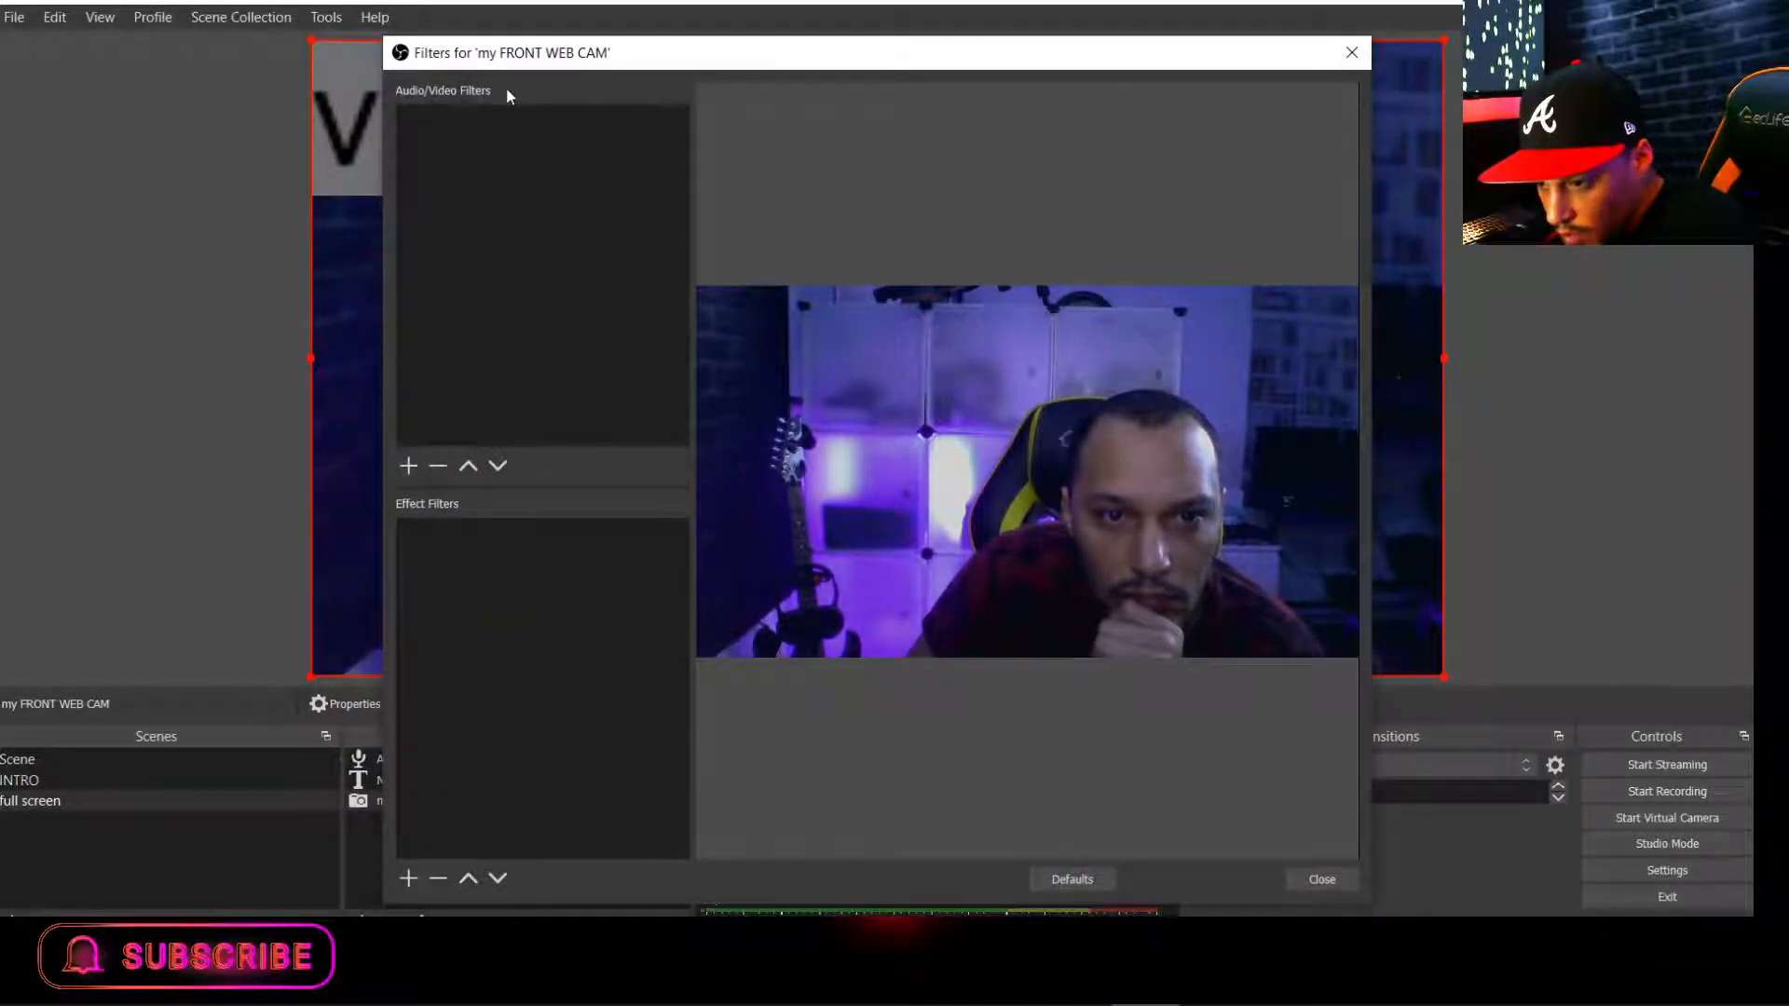
left_click(410, 880)
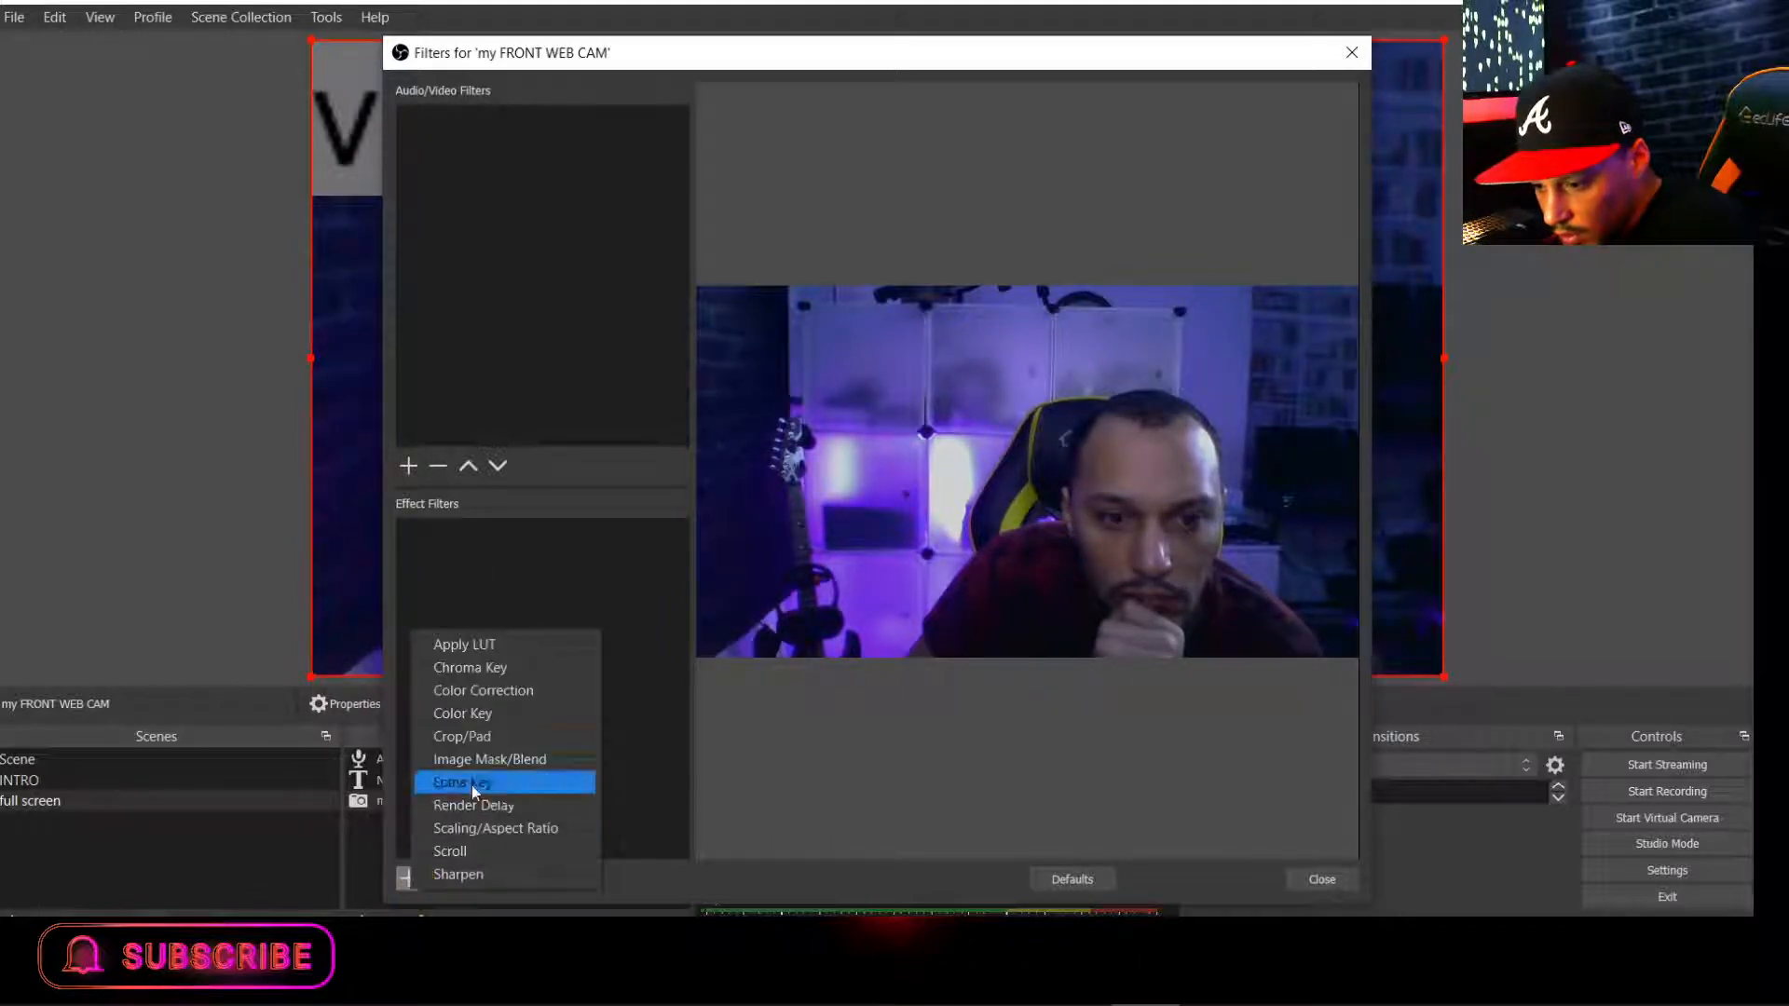
left_click(566, 691)
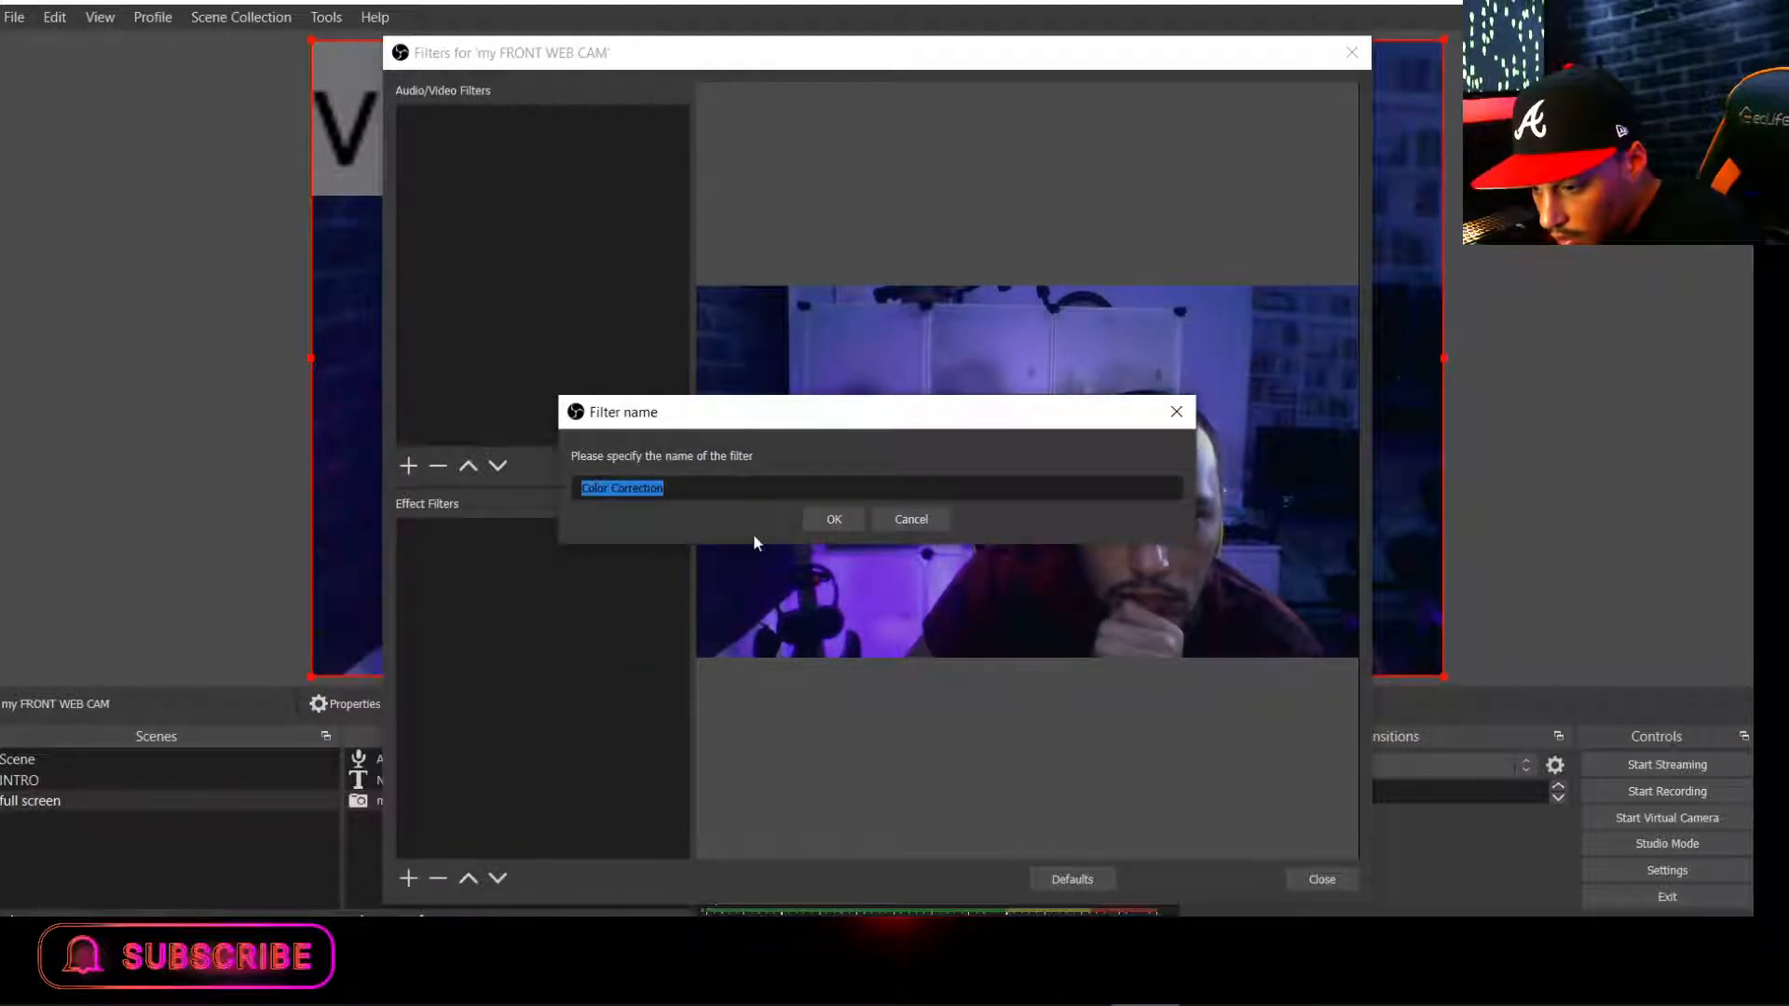
left_click(838, 521)
Set the webcam's color correction to gamma -0.63, contrast 0.05, brightness 0.05 and saturation 0.65, and close the filters.
left_click_drag(1024, 594, 975, 570)
mouse_move(1023, 626)
left_mouse_down()
mouse_move(1030, 641)
mouse_move(966, 631)
mouse_move(1015, 619)
mouse_move(1035, 656)
mouse_move(1029, 627)
left_mouse_up()
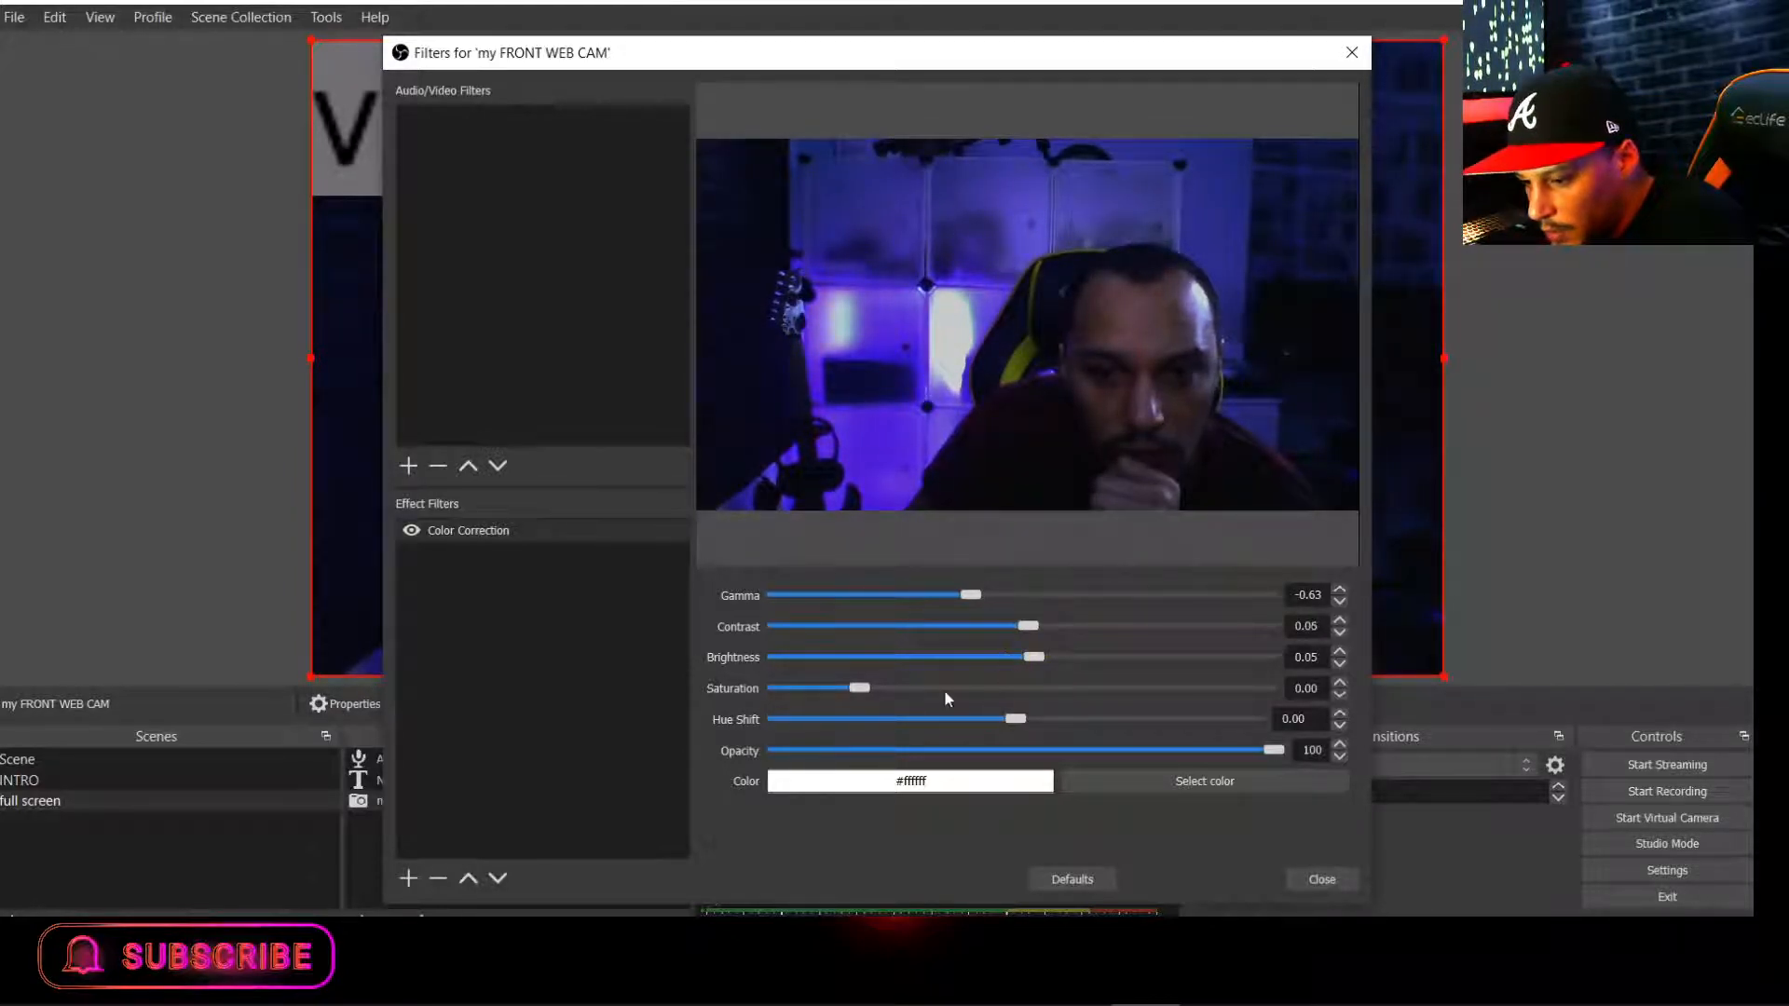
left_click_drag(864, 686, 917, 688)
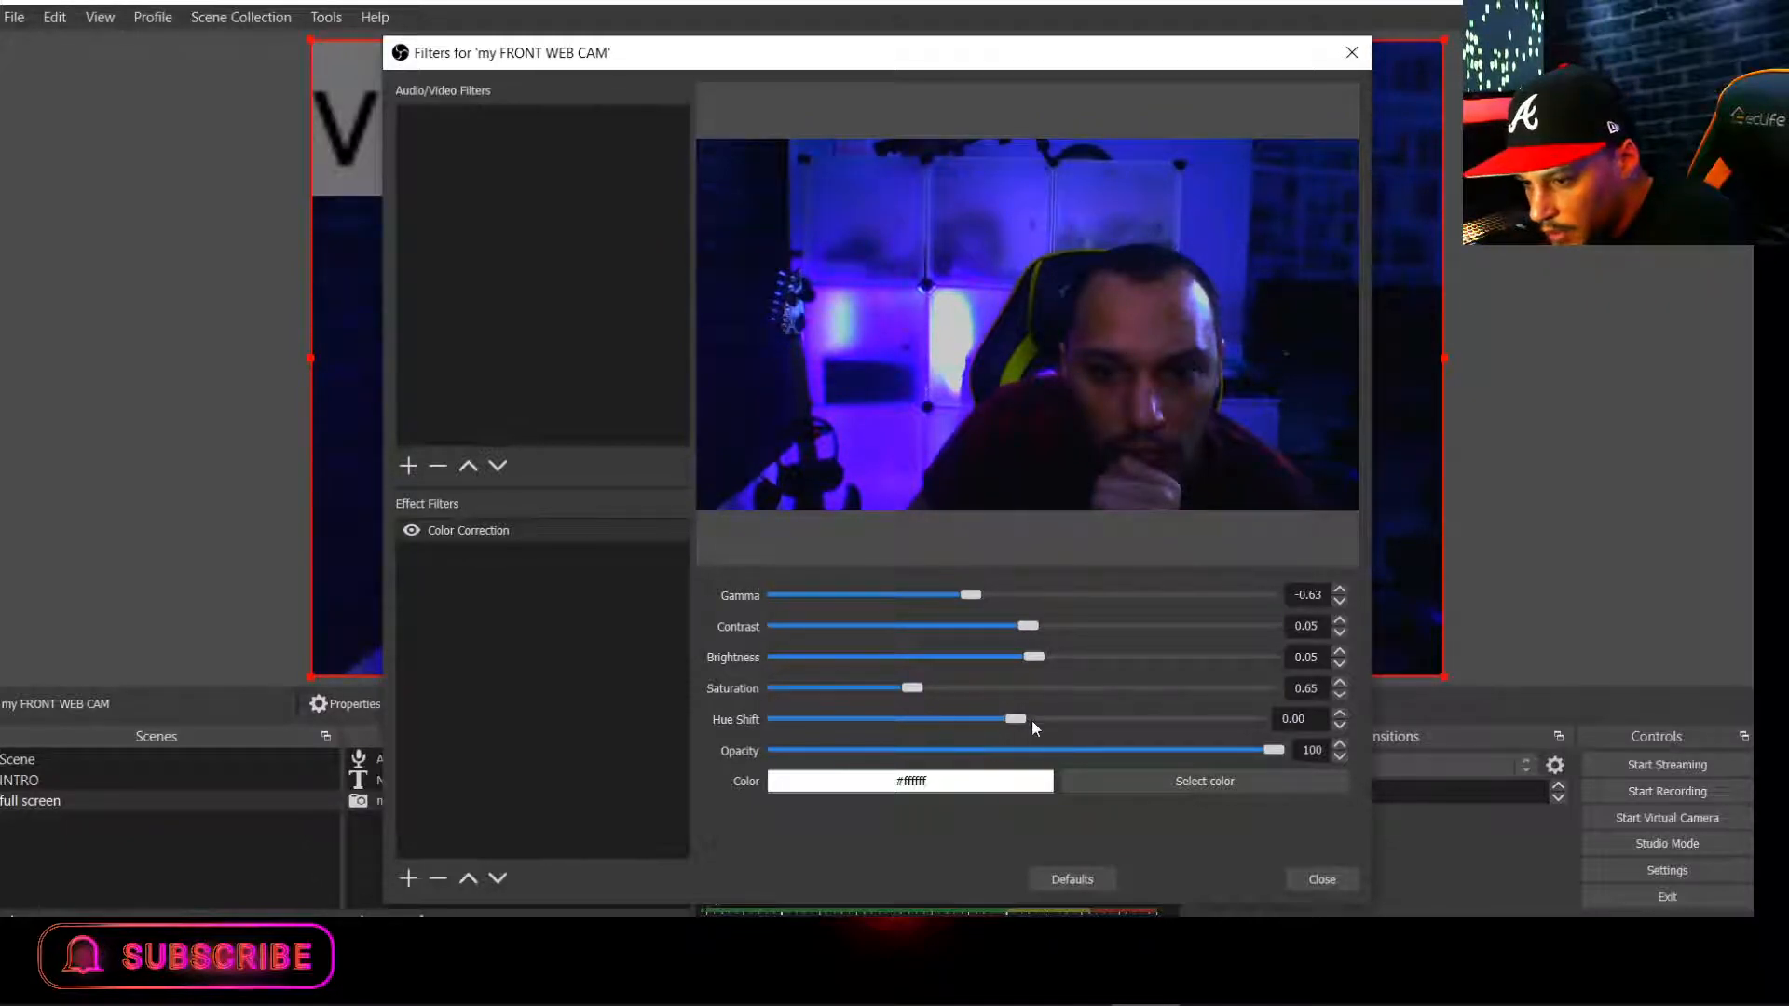
left_click(1332, 881)
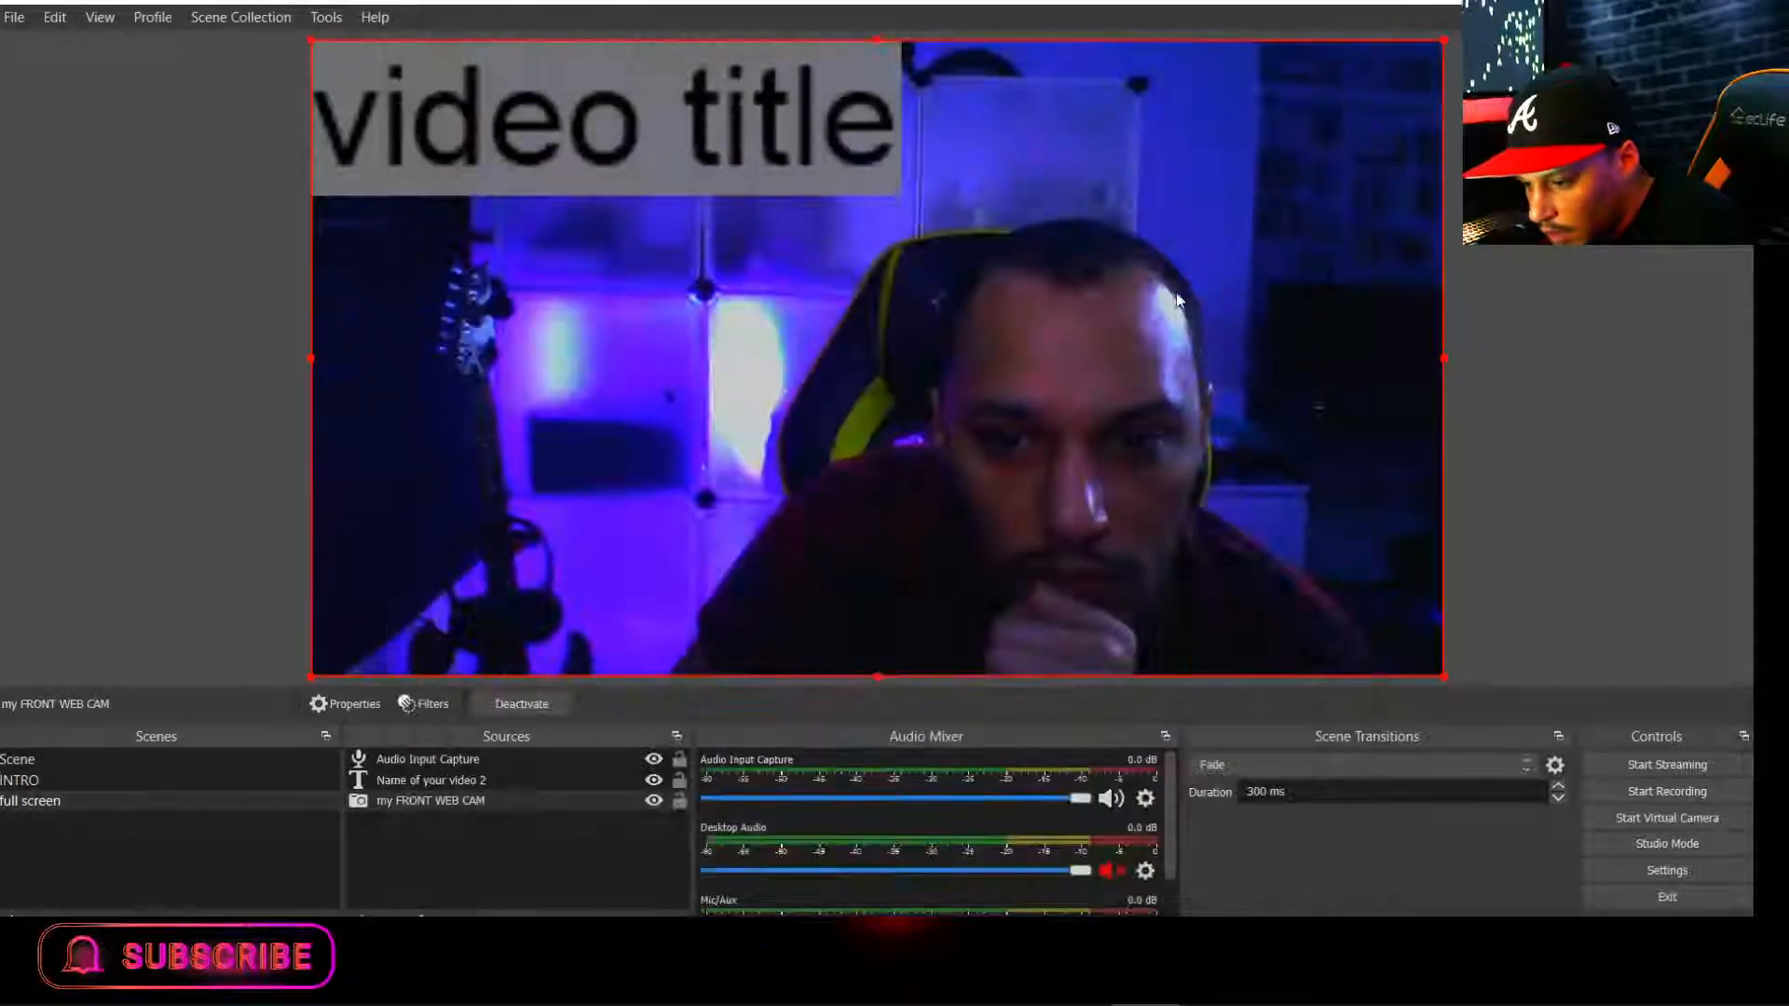
Examine the options available for the webcam and video title sources, both from the source list and directly on the canvas.
left_click(522, 848)
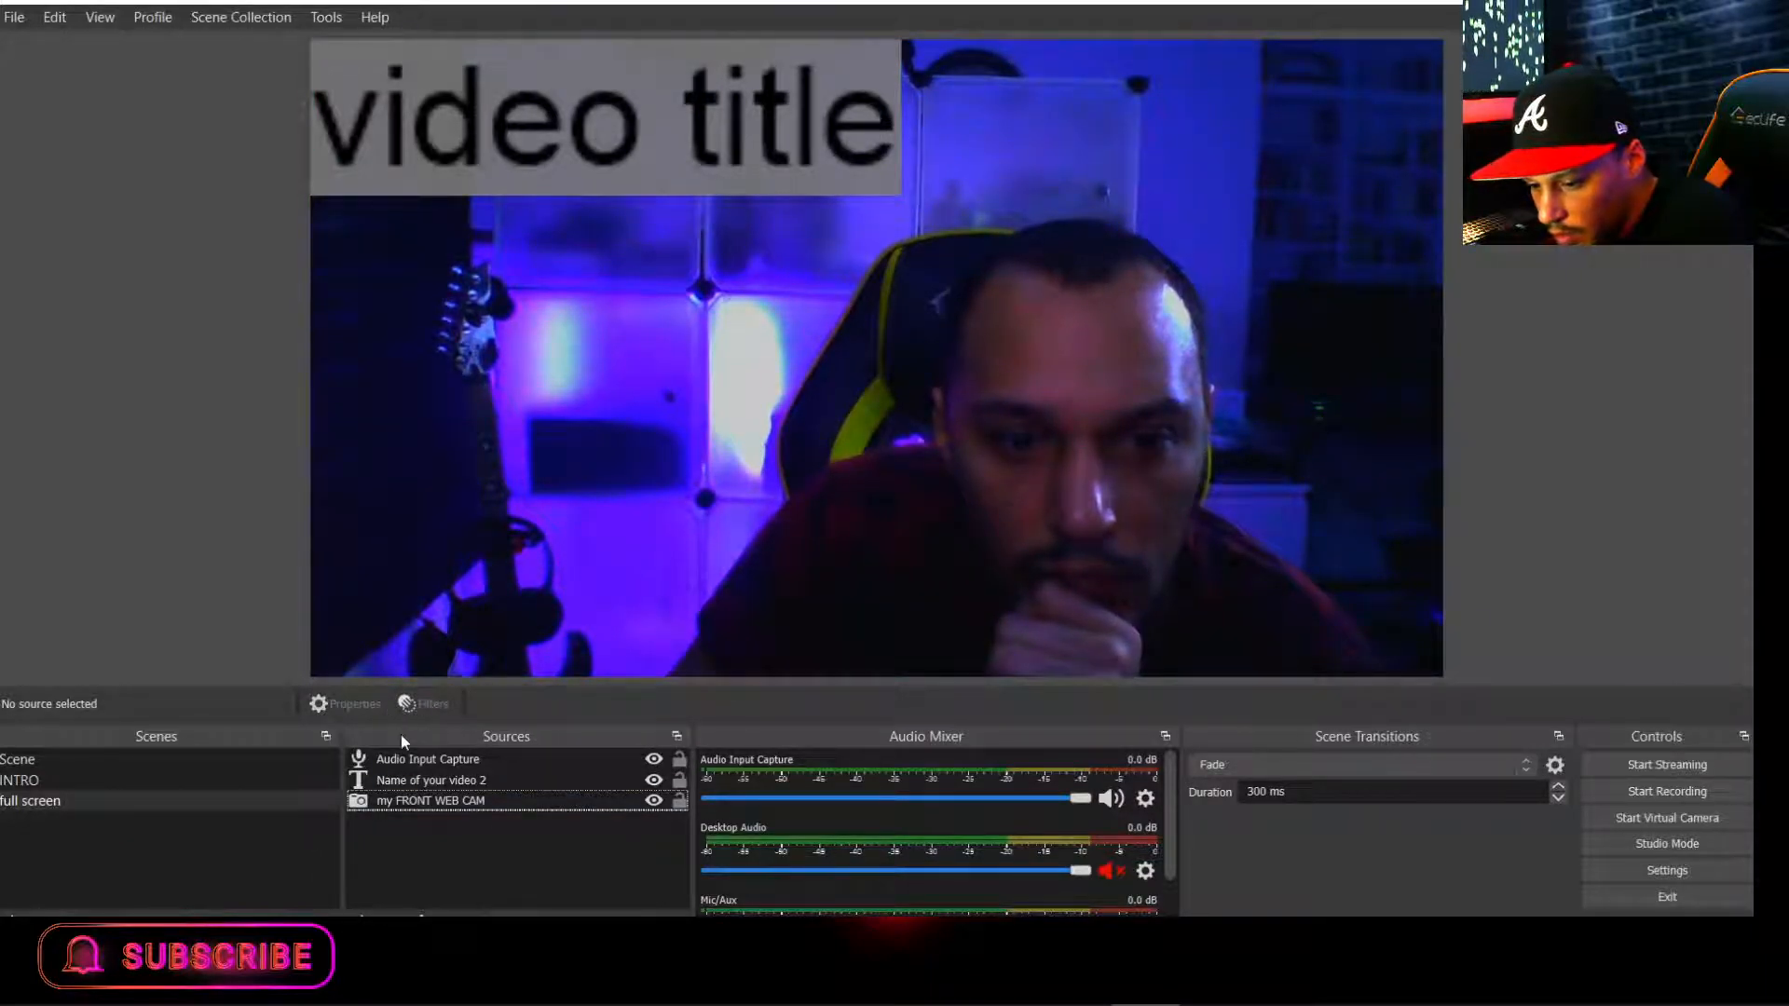
left_click(442, 800)
right_click(448, 800)
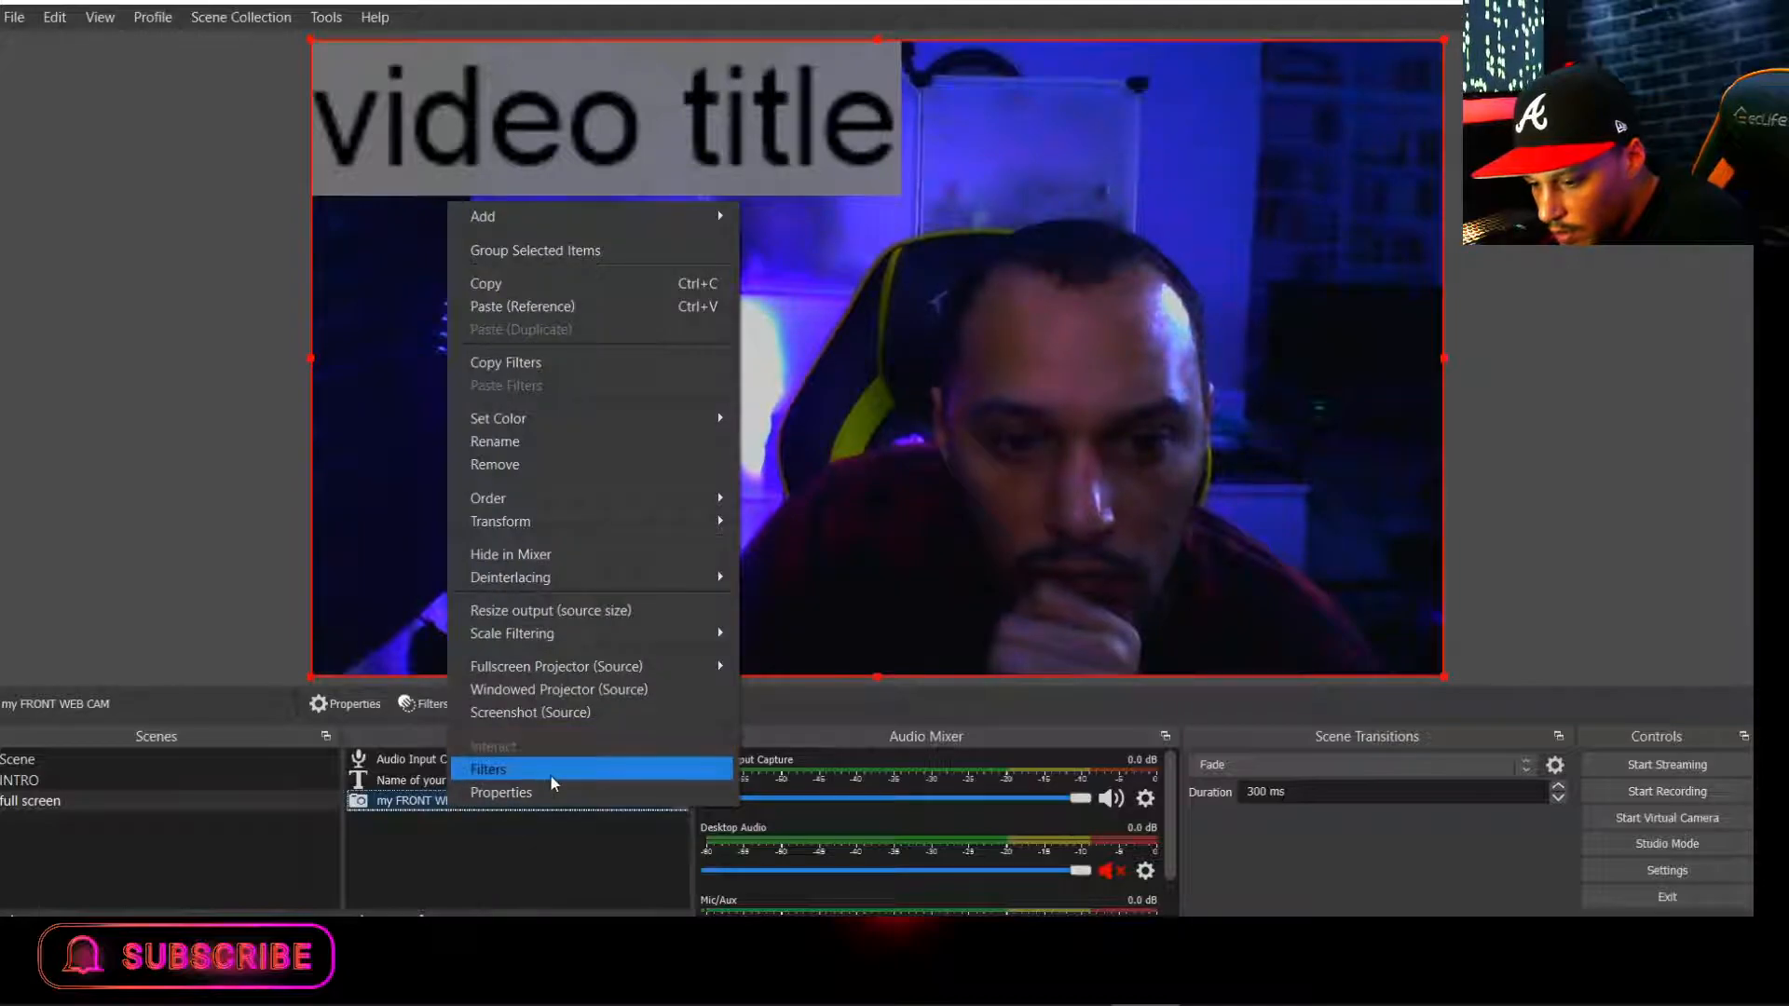
left_click(507, 834)
left_click(507, 835)
right_click(471, 780)
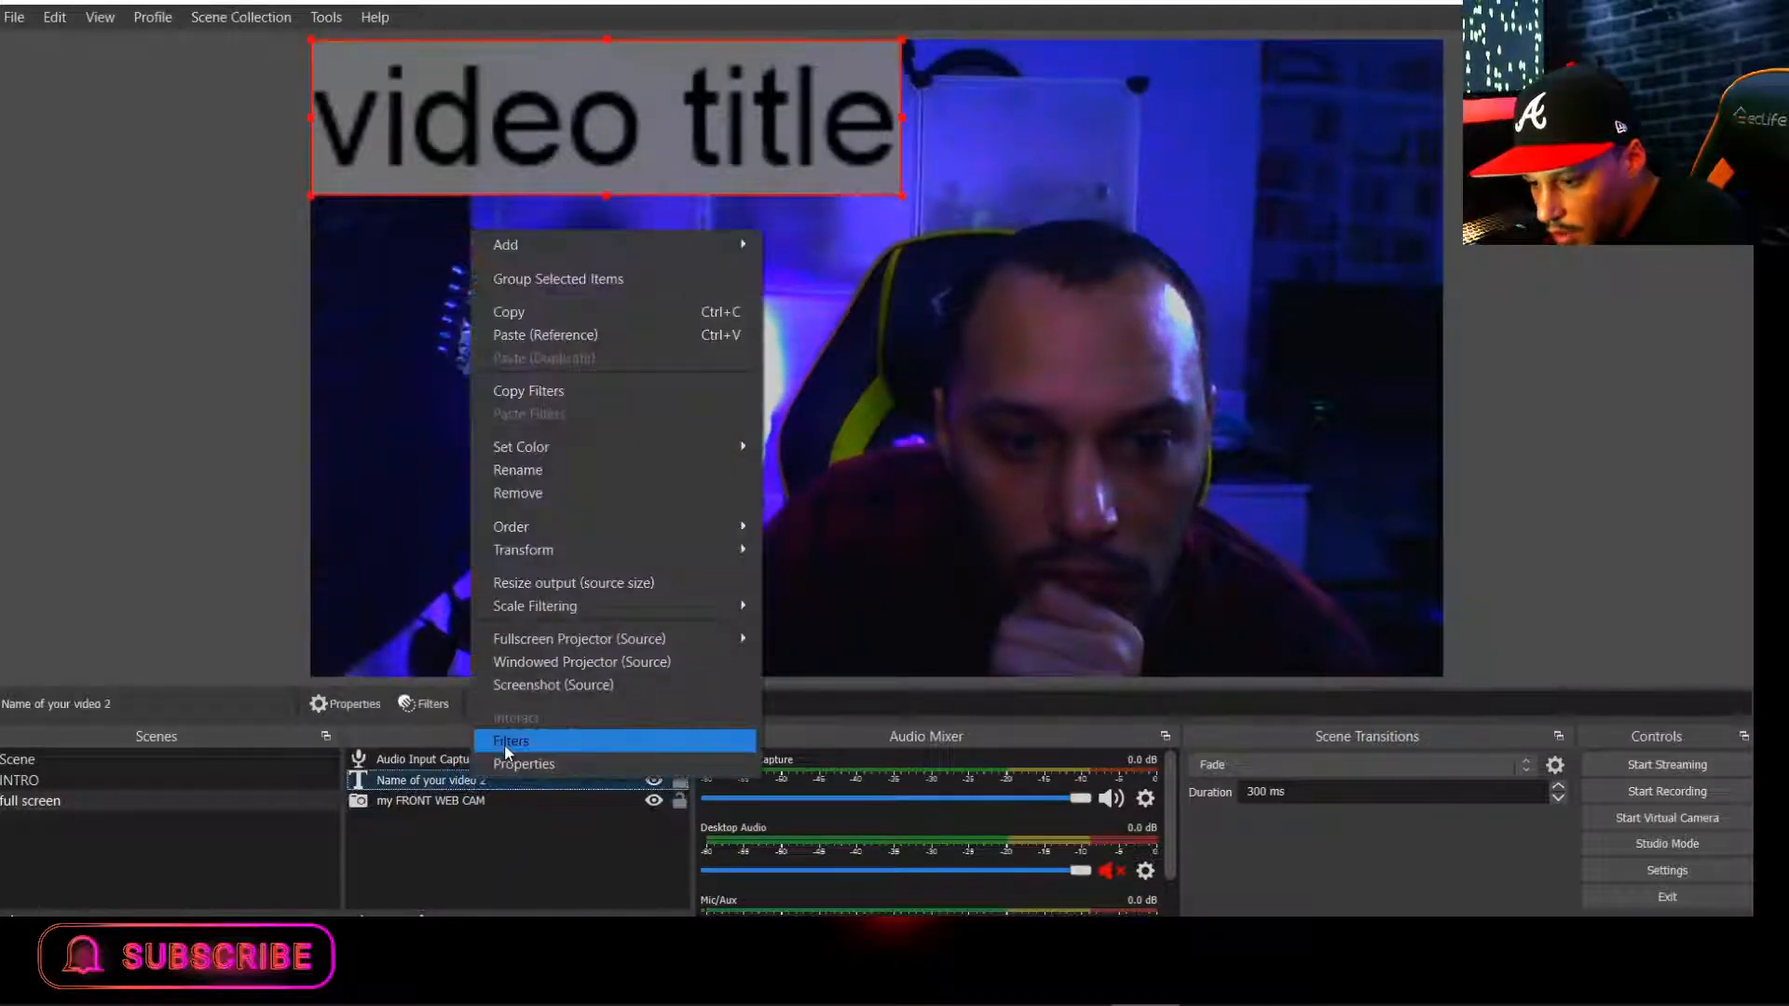
left_click(524, 900)
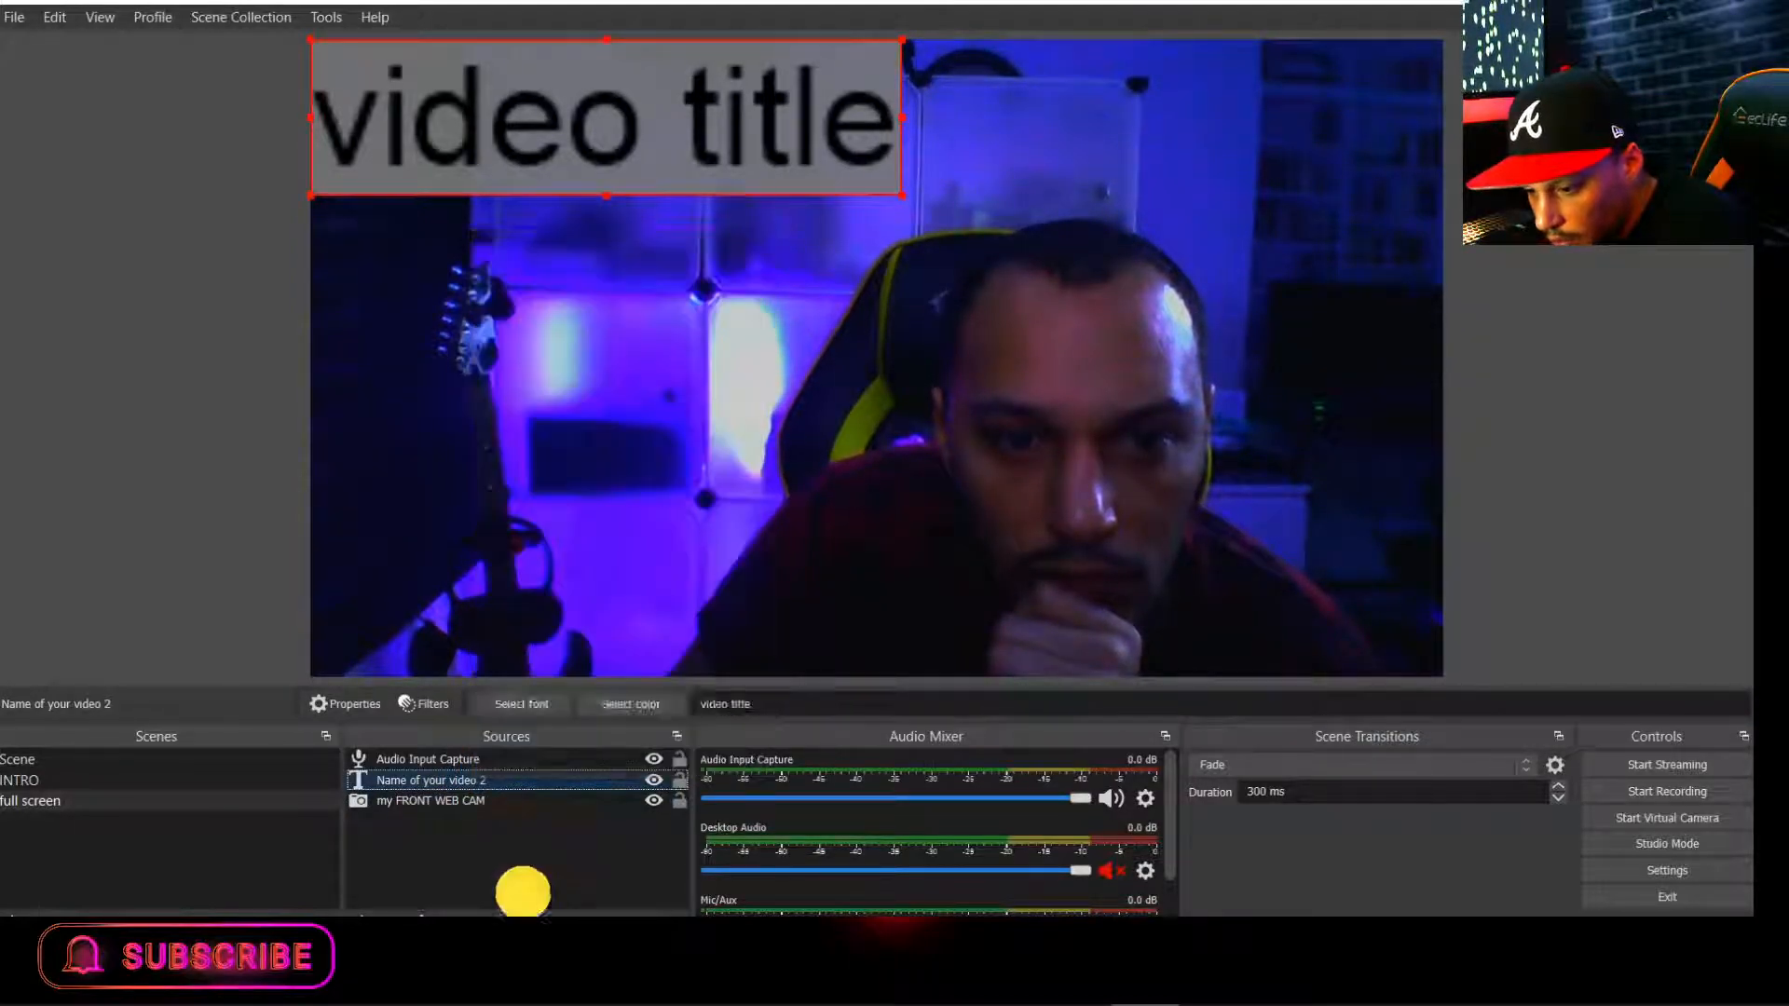
left_click(683, 463)
right_click(683, 458)
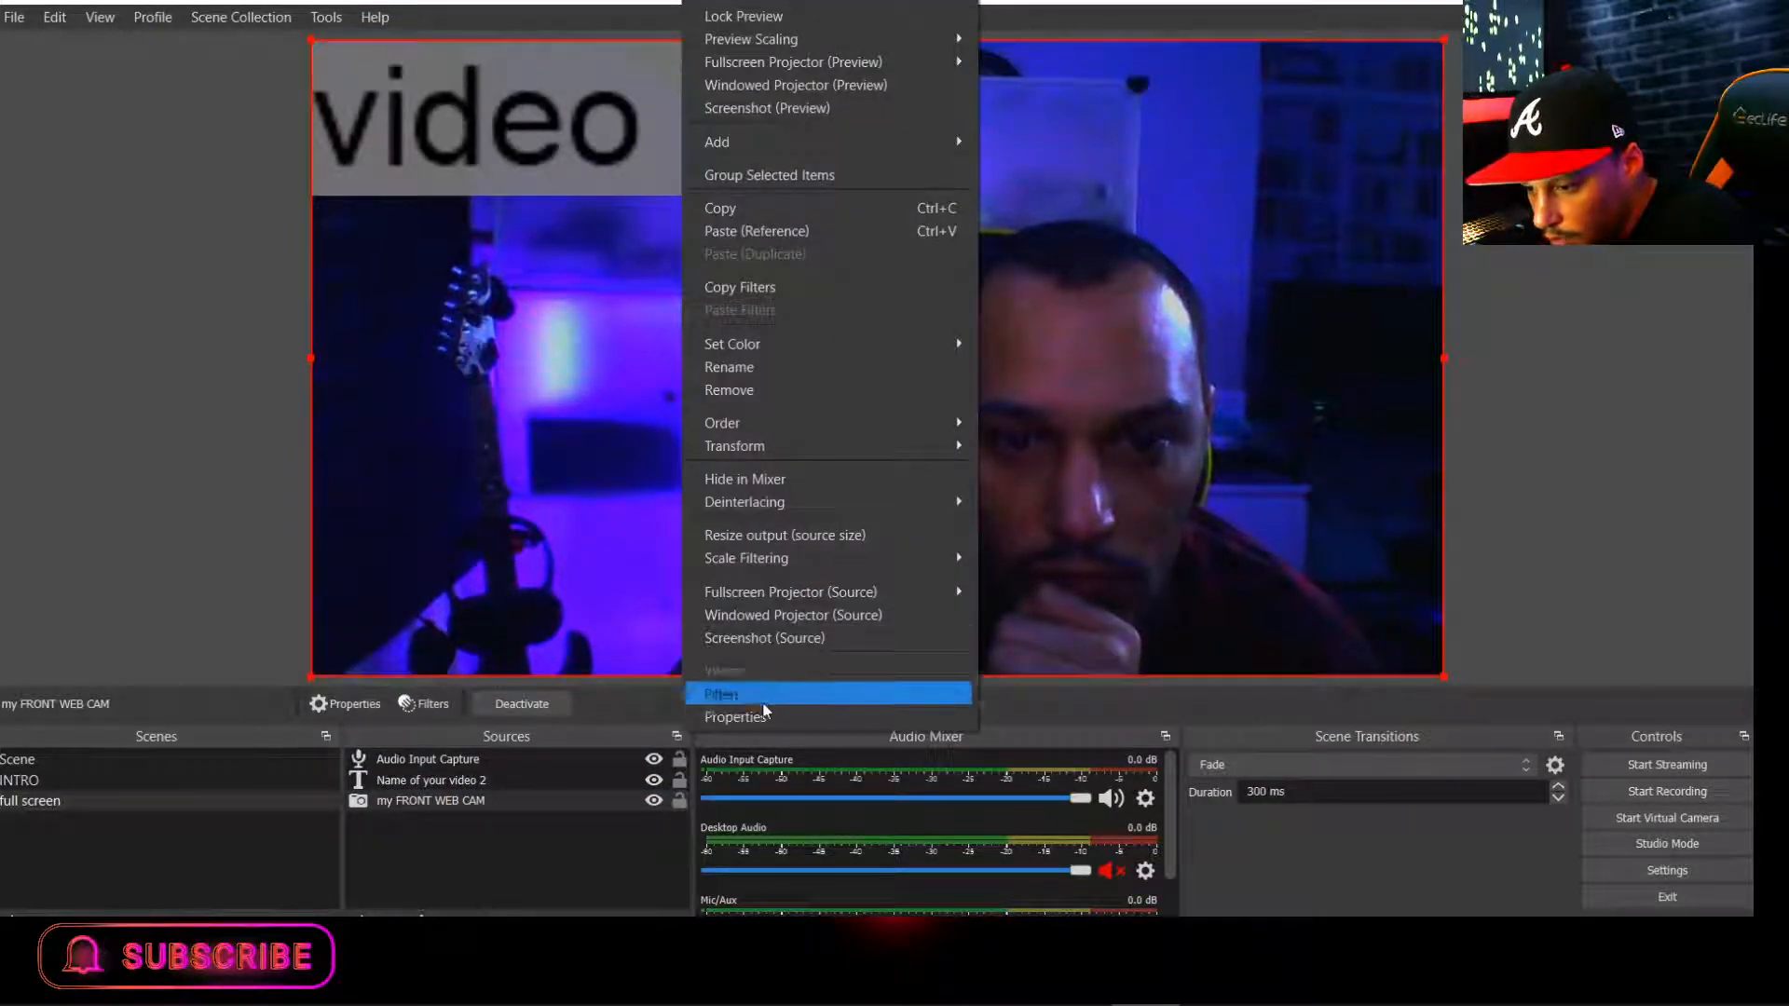
left_click(572, 246)
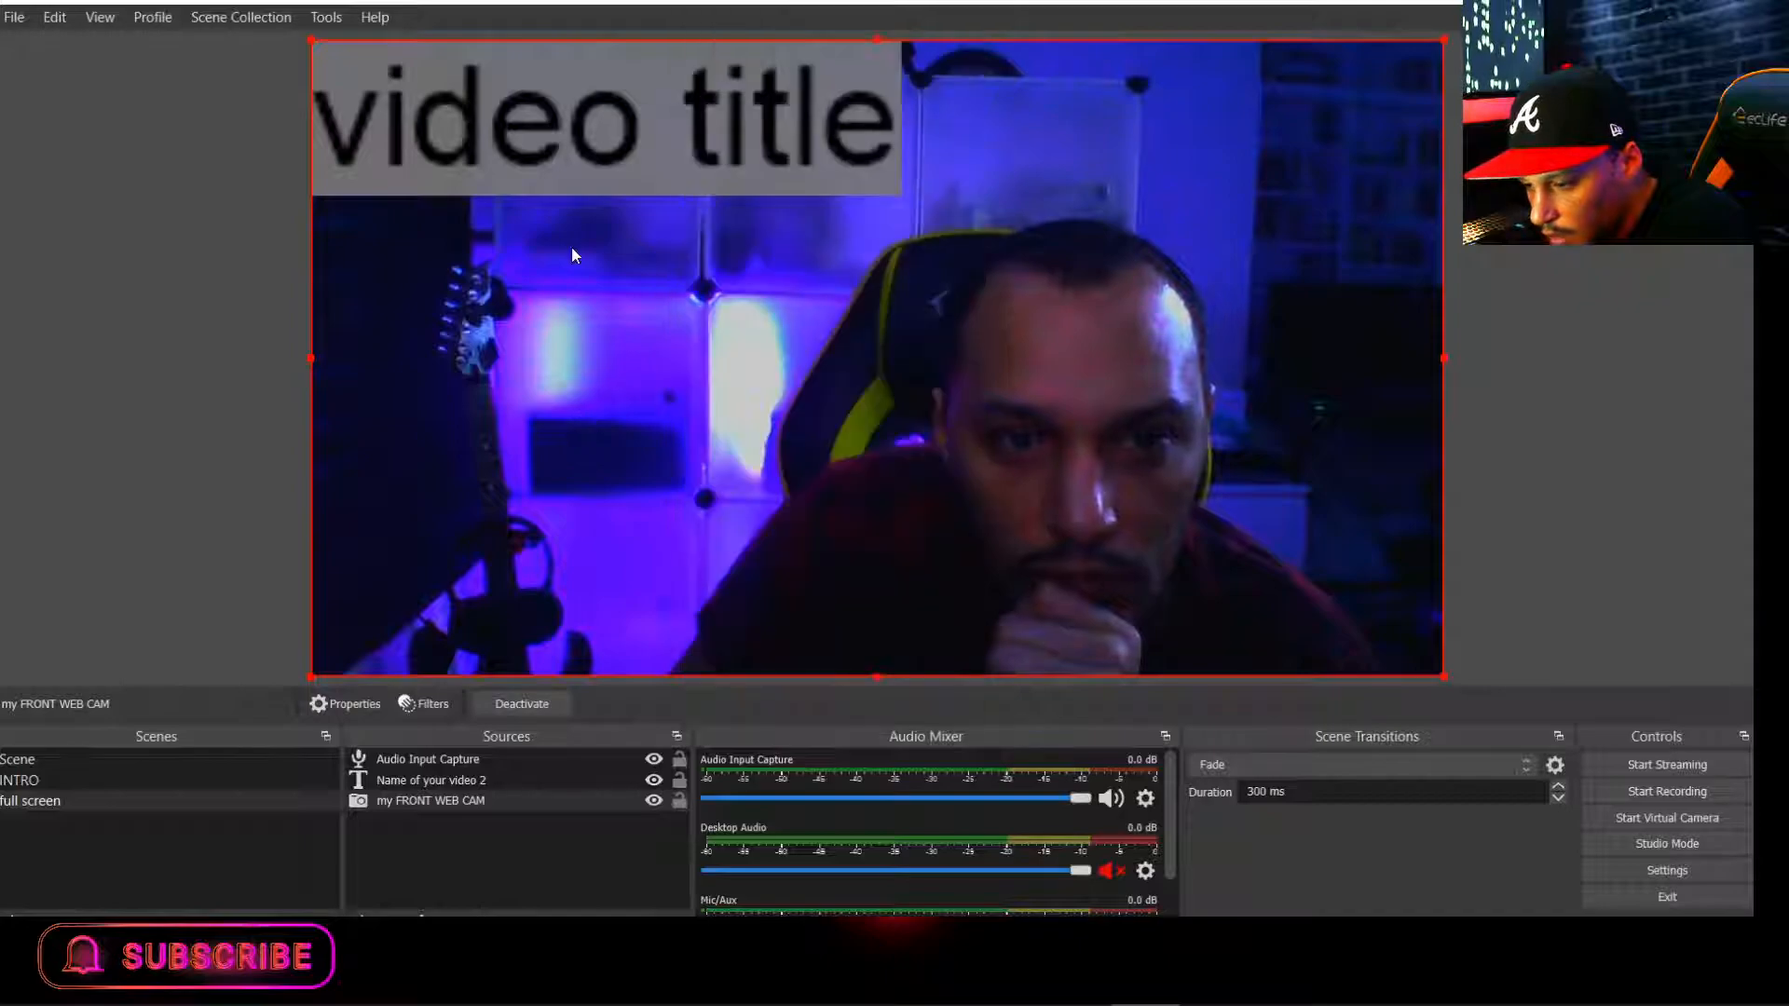
right_click(607, 130)
left_click(525, 114)
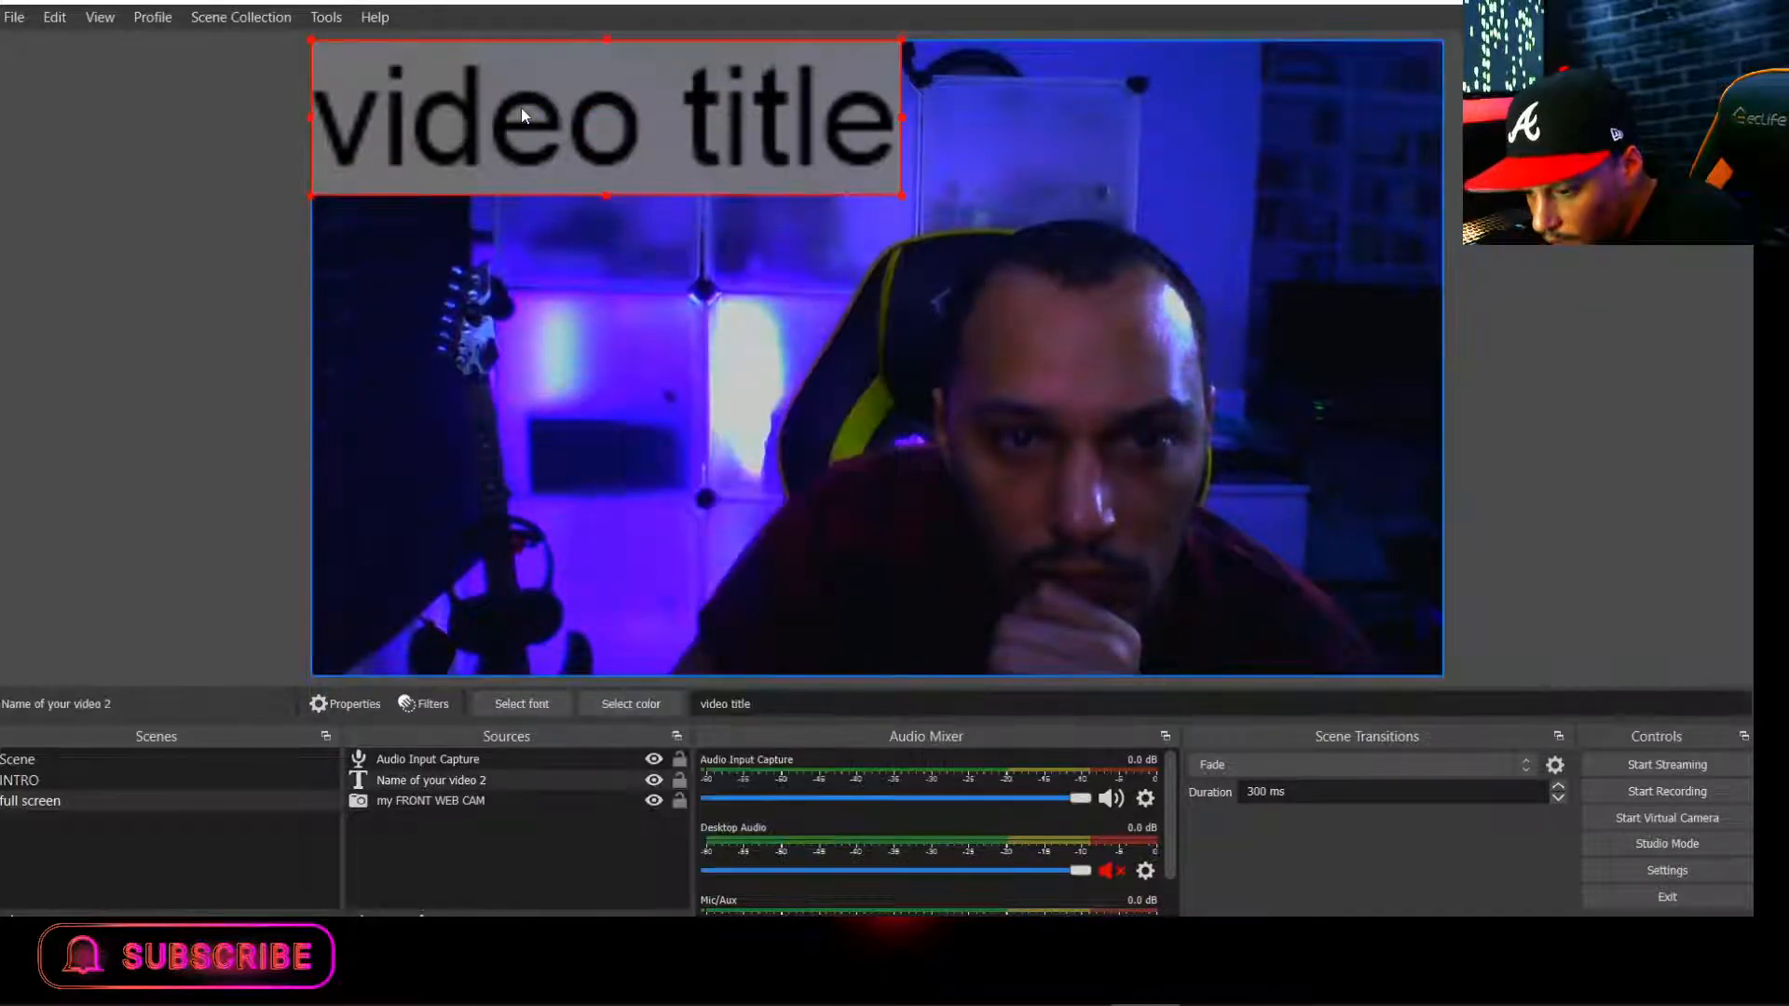
right_click(524, 112)
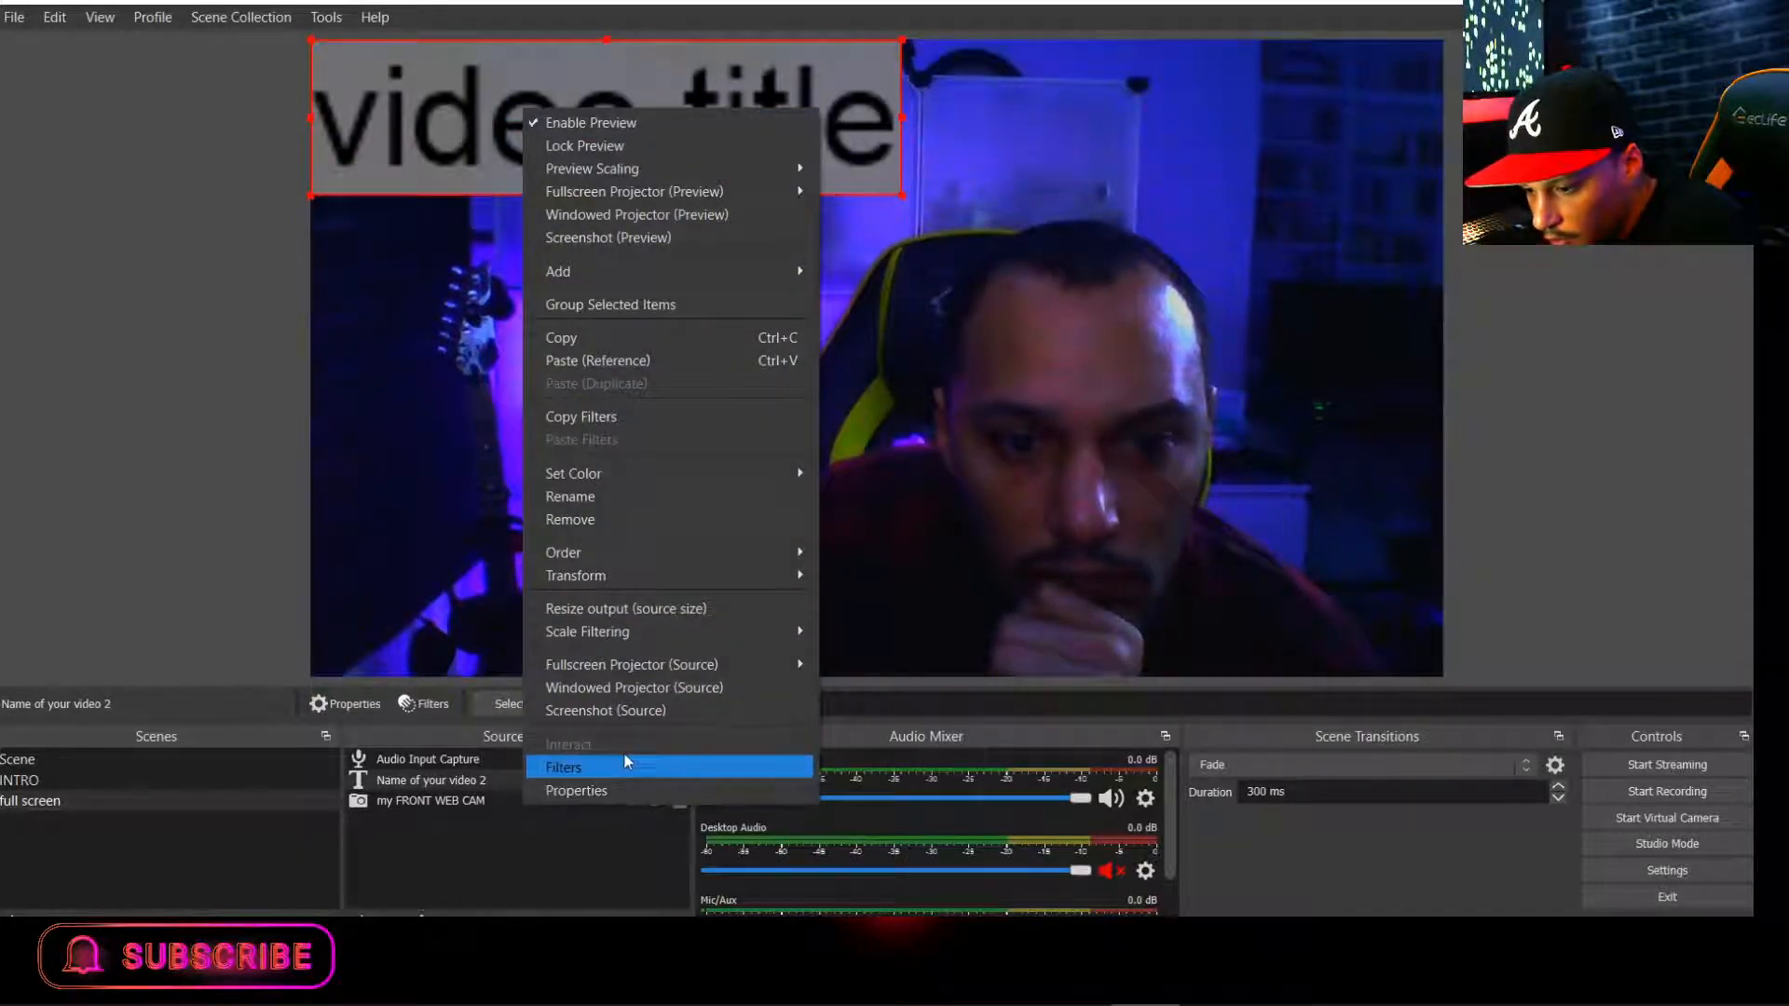
left_click(464, 332)
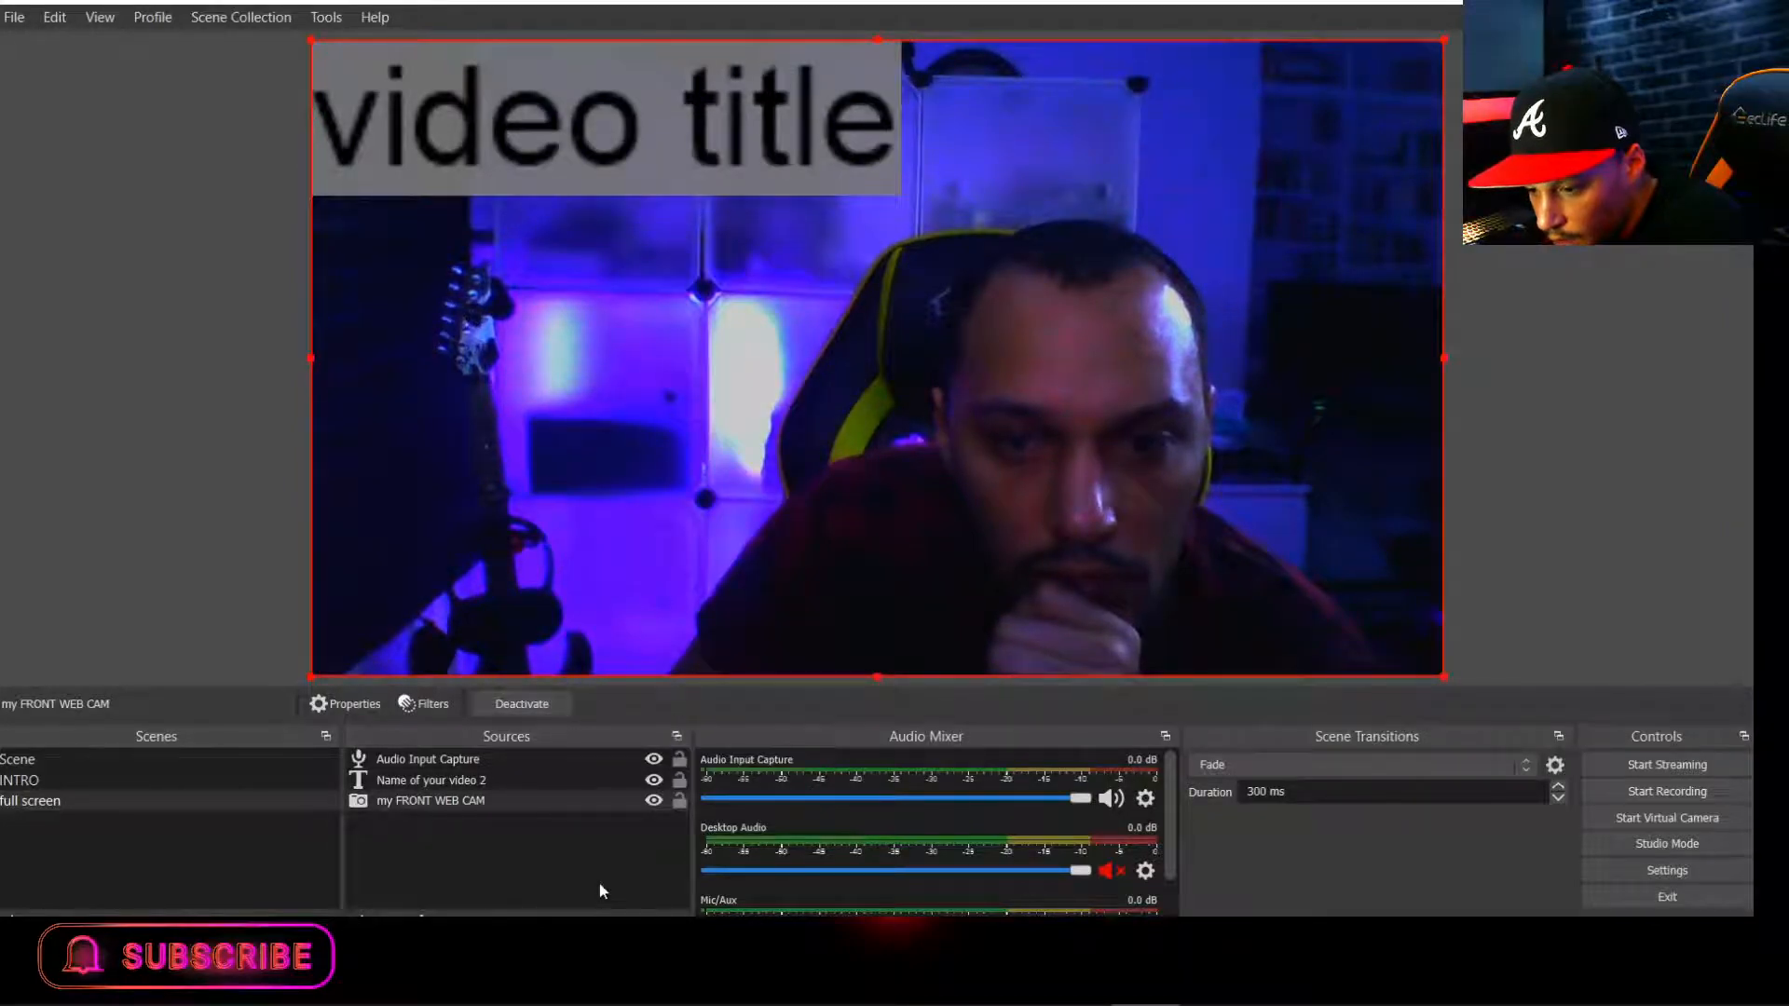